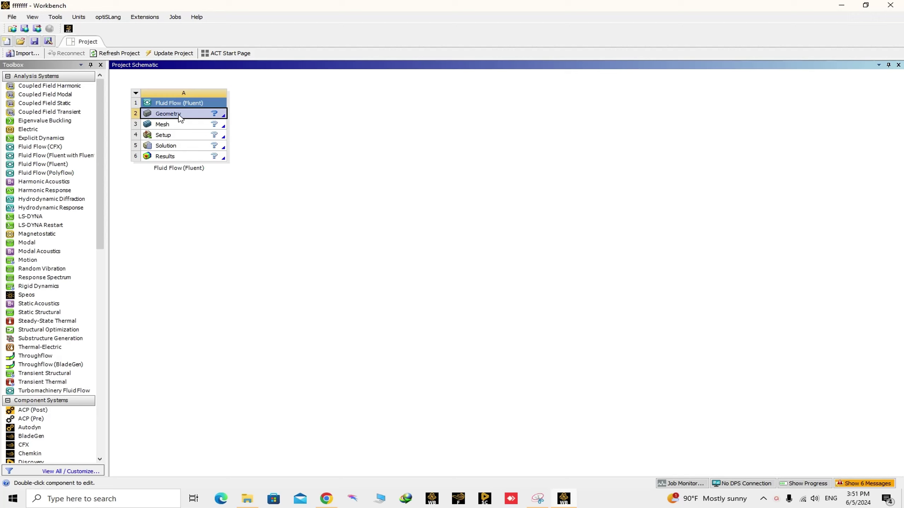
- Start a new SpaceClaim geometry for the Fluid Flow (Fluent) system and sketch a 40 mm diameter circle centred on the origin
right_click(180, 119)
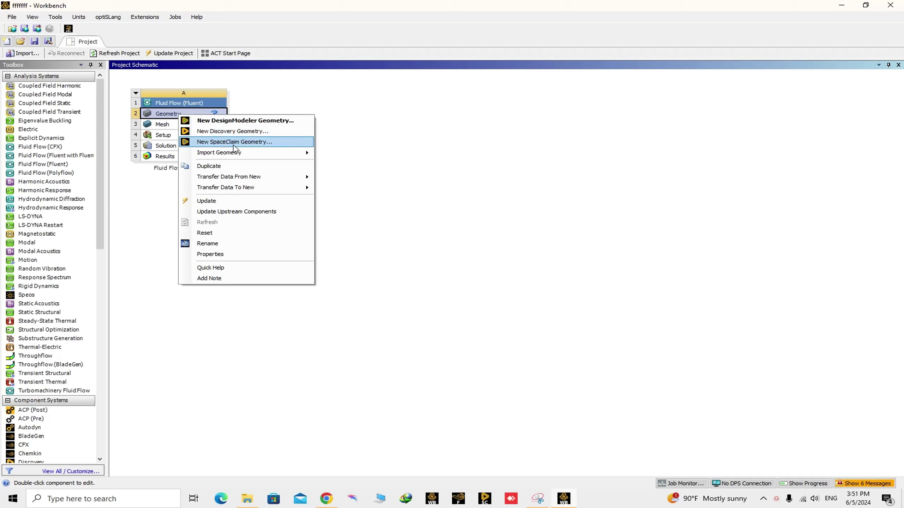
click(247, 146)
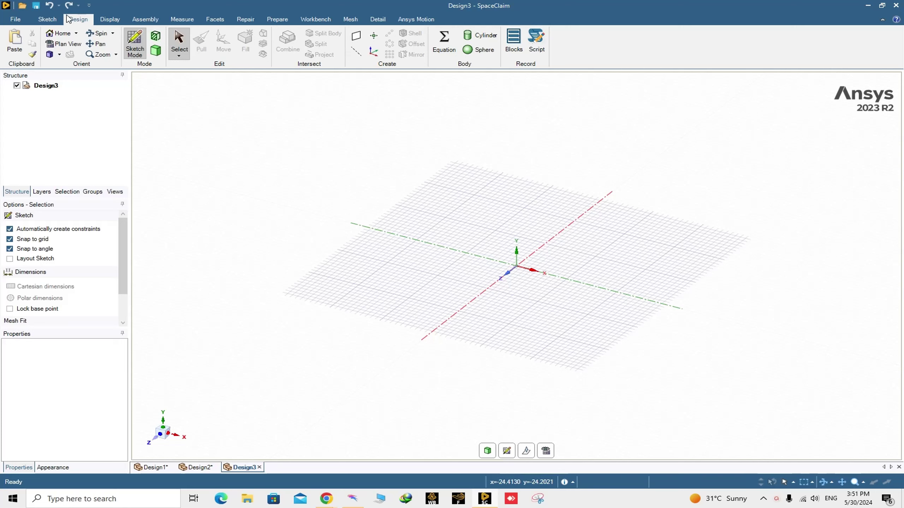
click(48, 19)
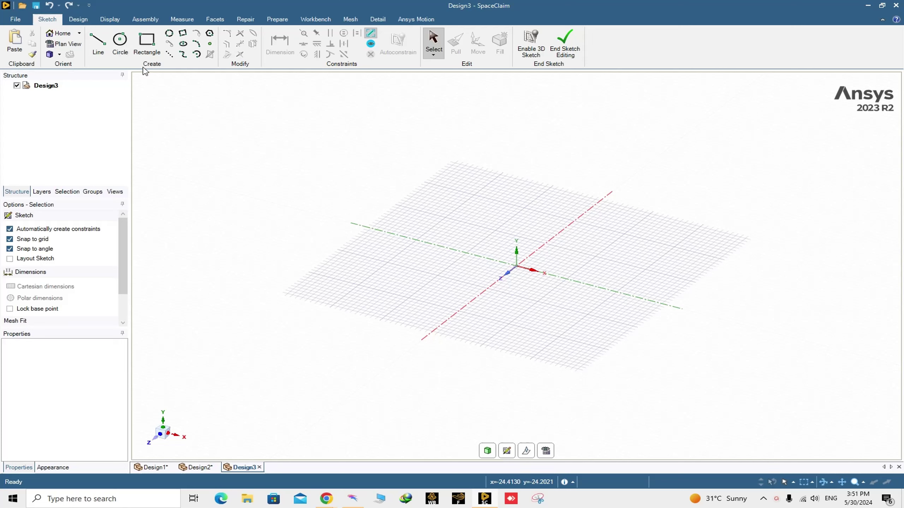
click(124, 48)
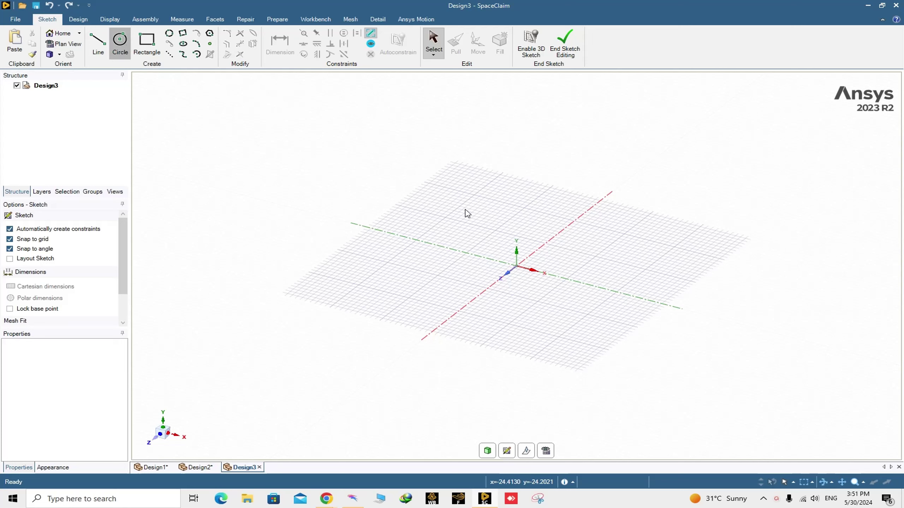
click(521, 269)
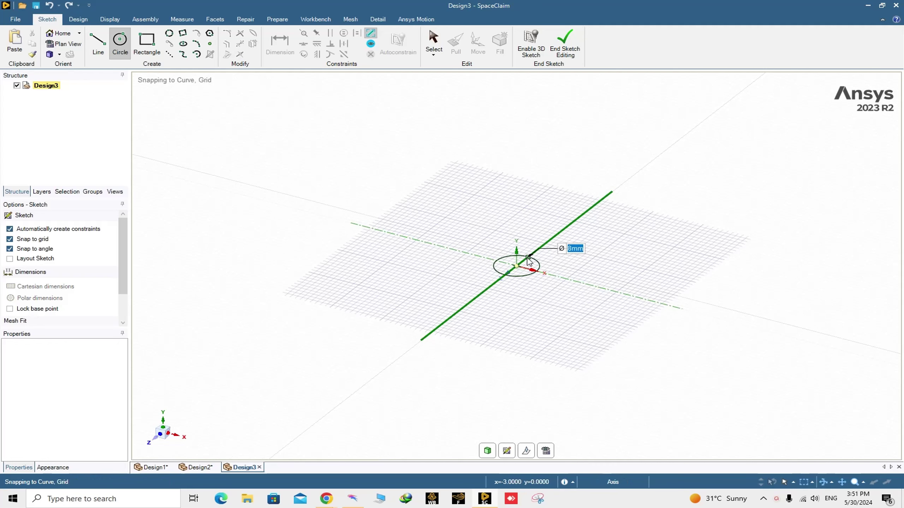
text(40)
key(Return)
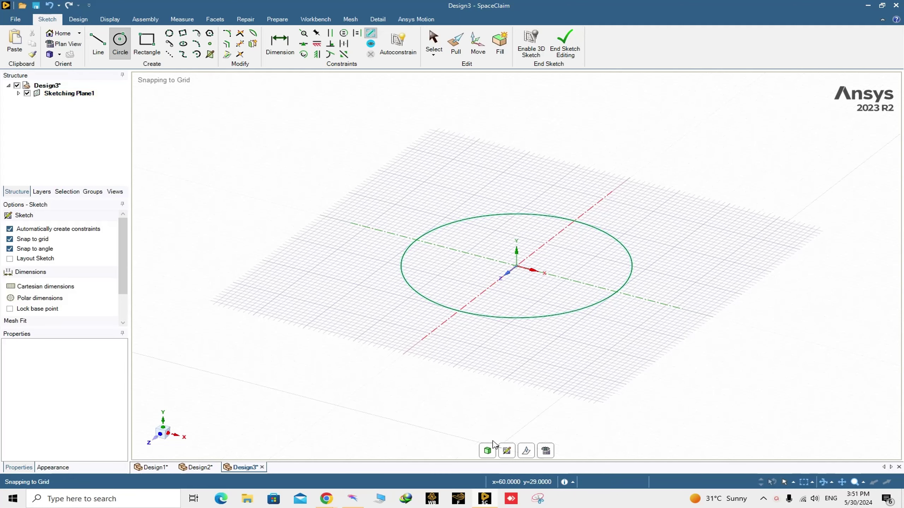
- Pull the circular face upward 400 mm into a solid cylinder
click(487, 451)
click(484, 293)
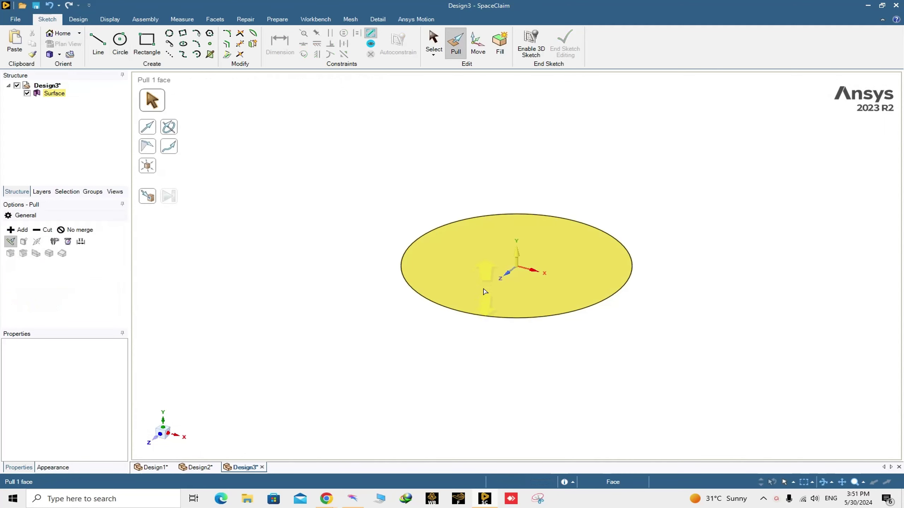
click(483, 275)
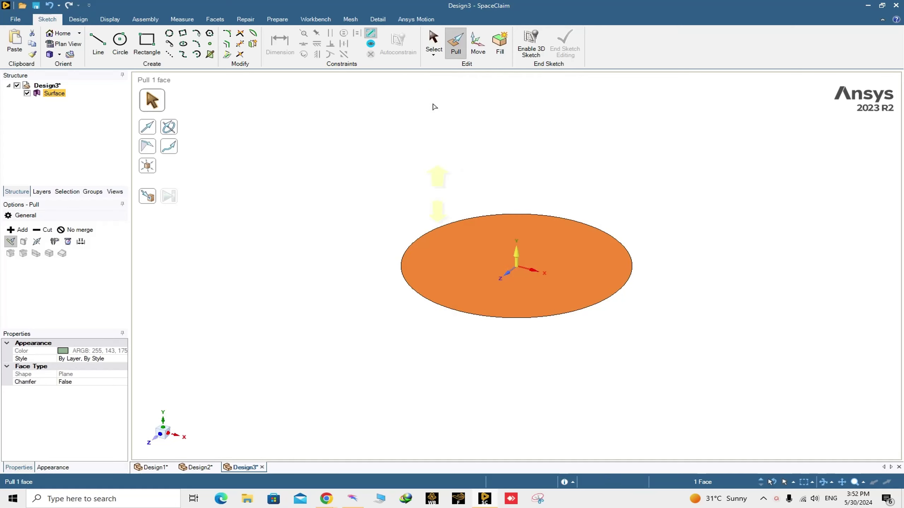
click(433, 41)
click(453, 49)
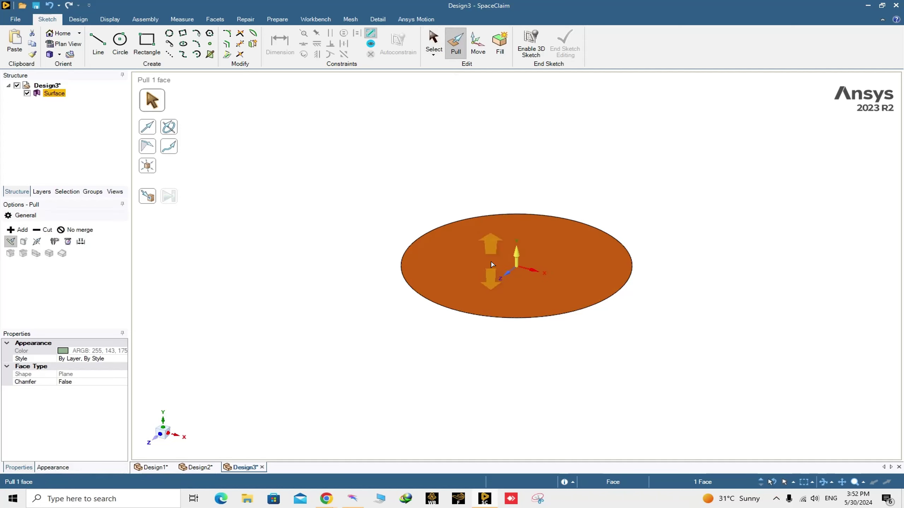
drag(492, 264, 499, 188)
text(400)
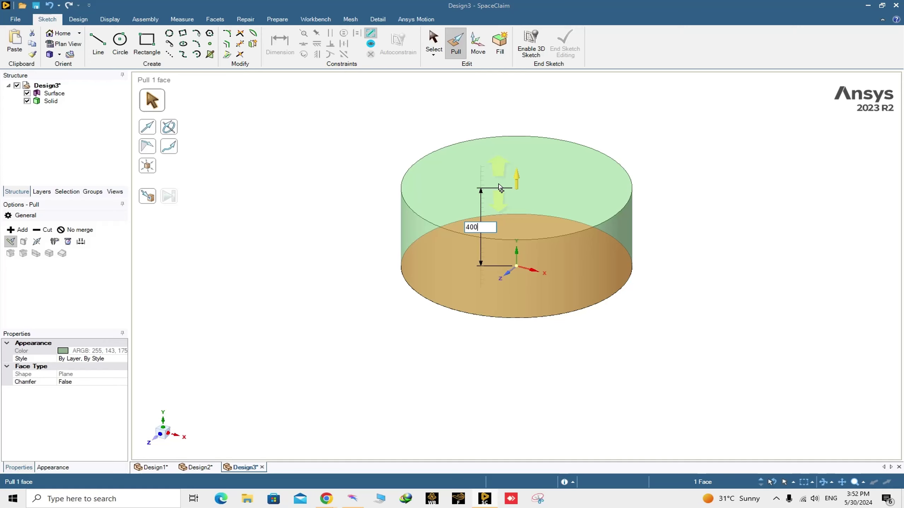
key(Return)
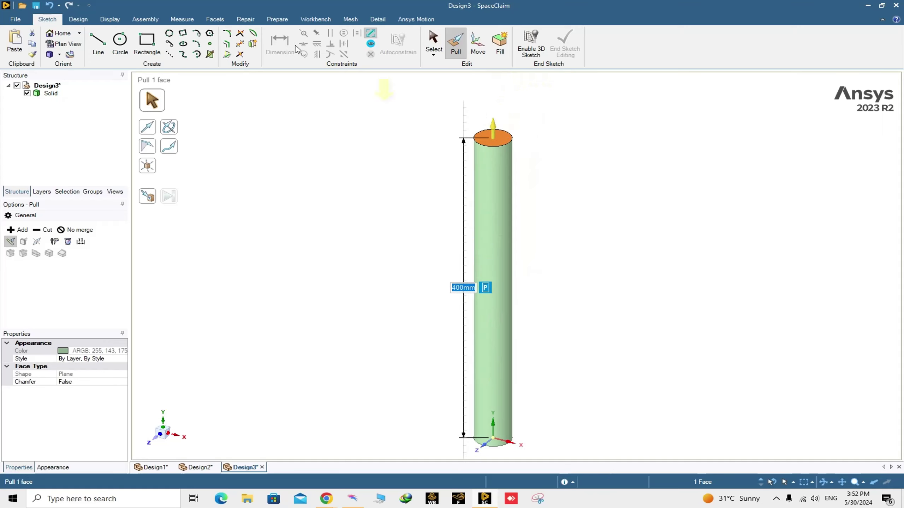
- Create a datum plane through the cylinder's axis from its cylindrical side face
click(434, 42)
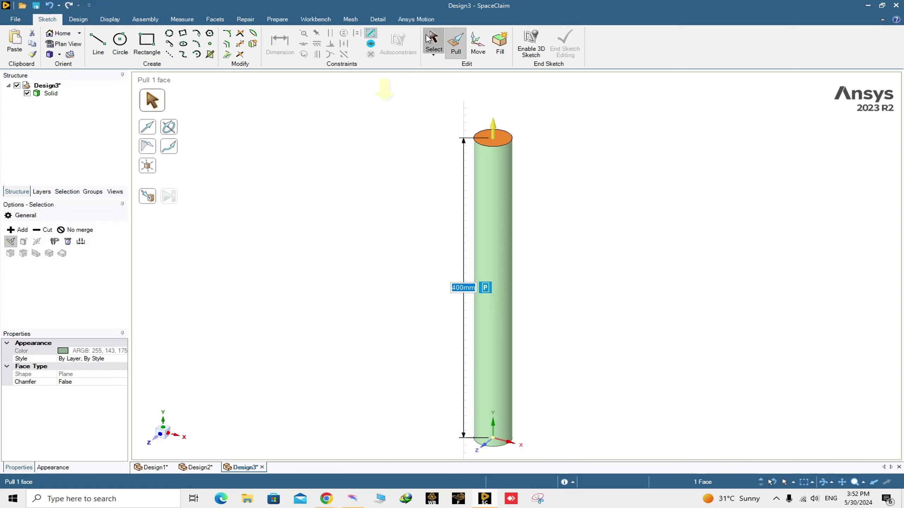
click(500, 172)
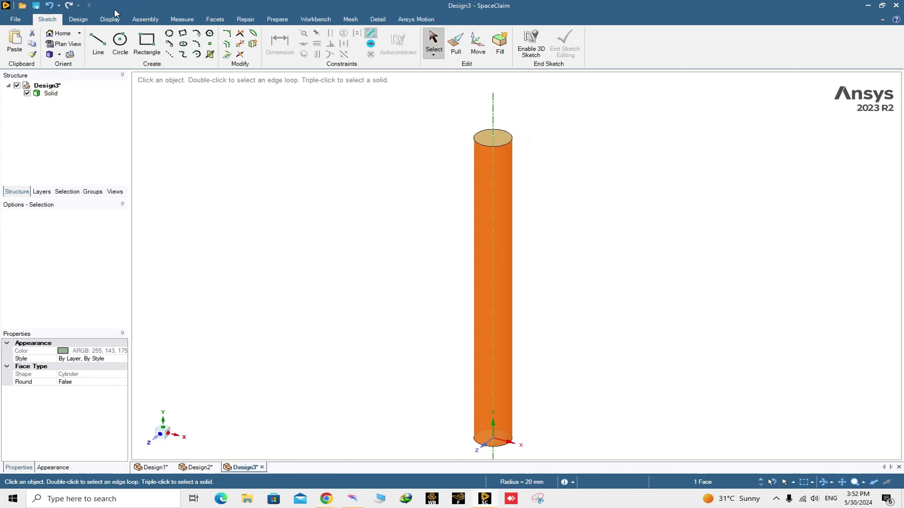
click(78, 19)
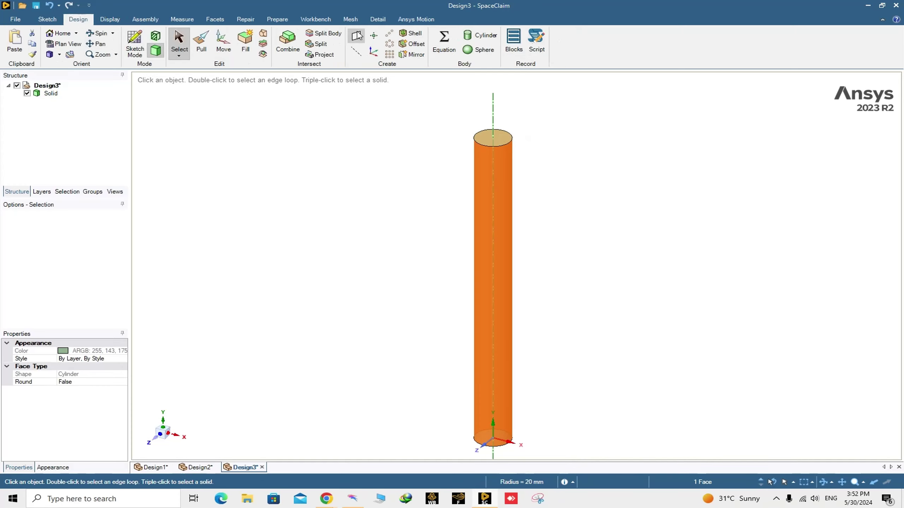
click(357, 36)
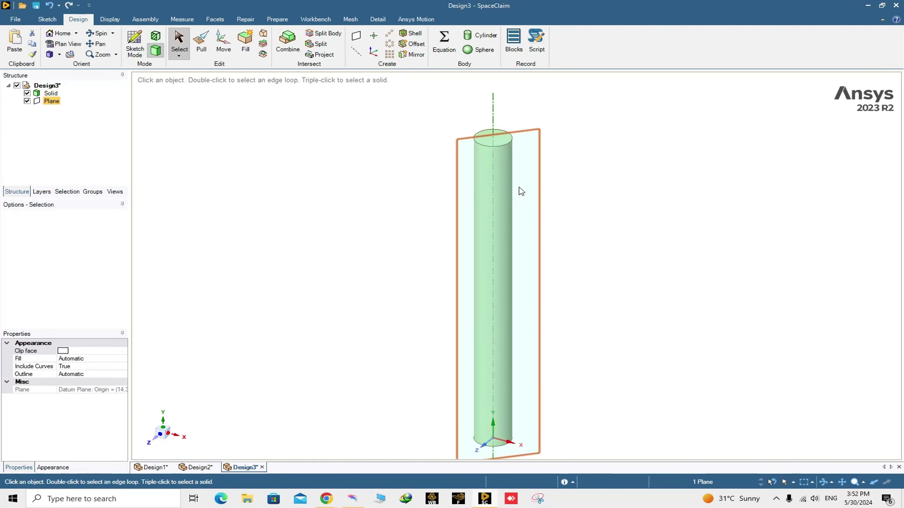
- On the new plane, sketch a 4 mm vertical line down the axis from the centre of the cylinder's top edge
click(137, 45)
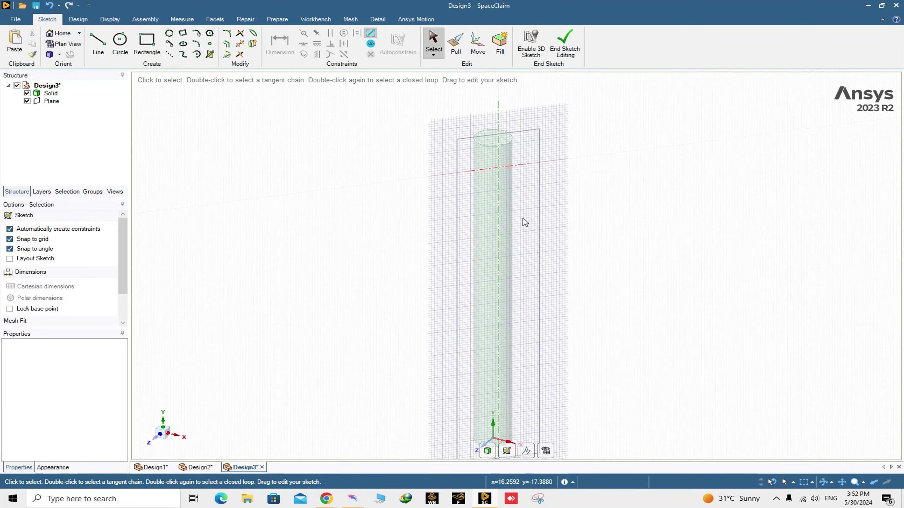
click(547, 452)
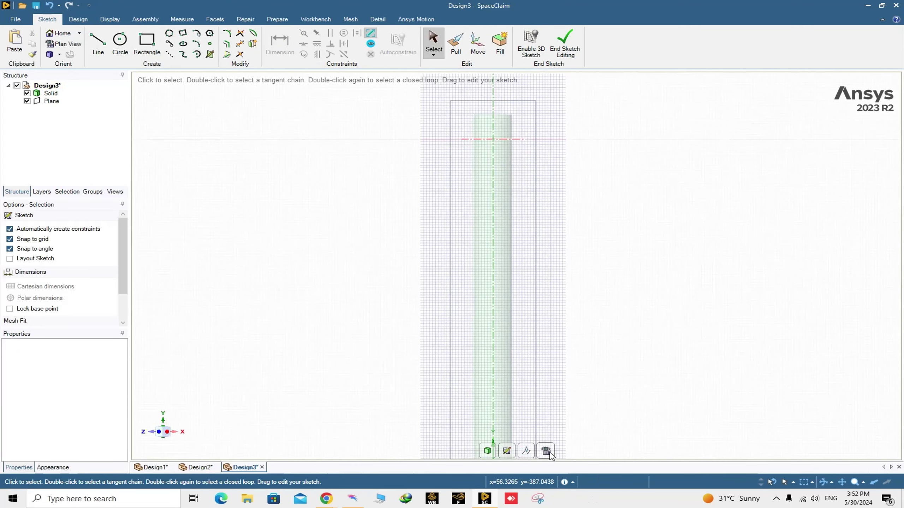
scroll(496, 101, up, 5)
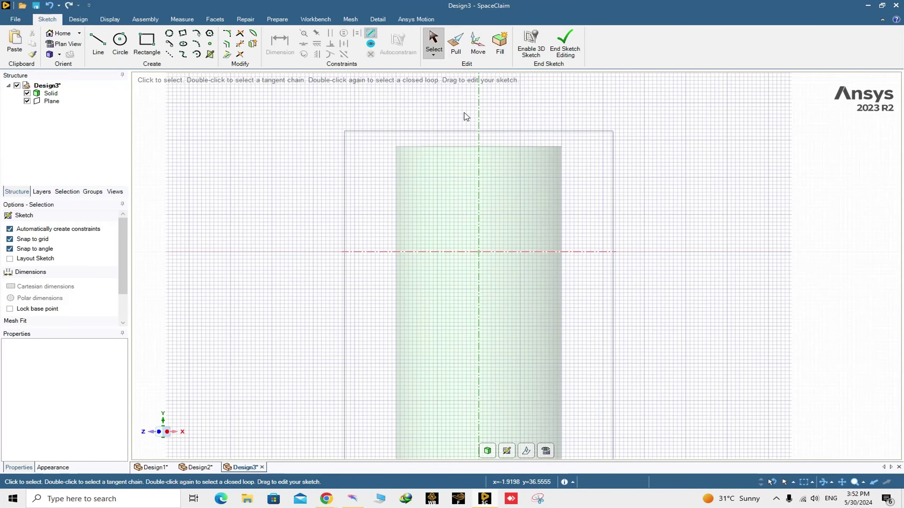
click(99, 44)
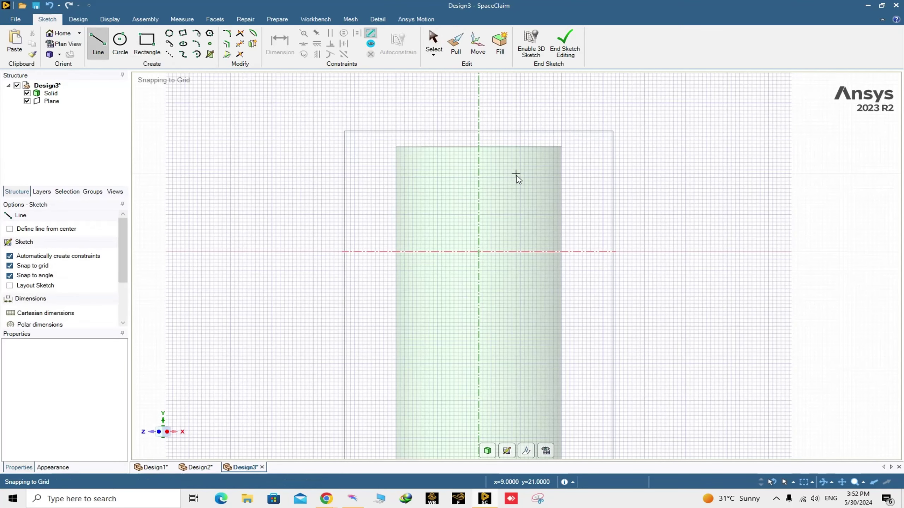
scroll(504, 173, up, 2)
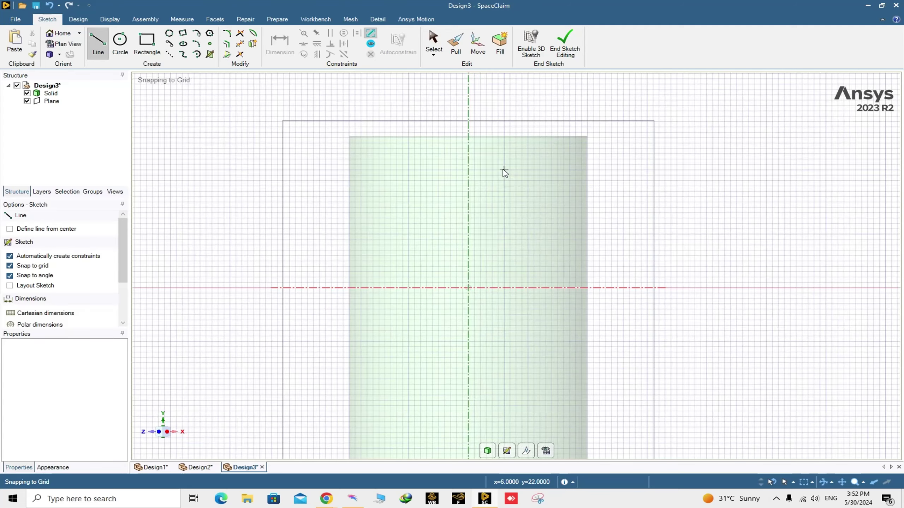
click(468, 136)
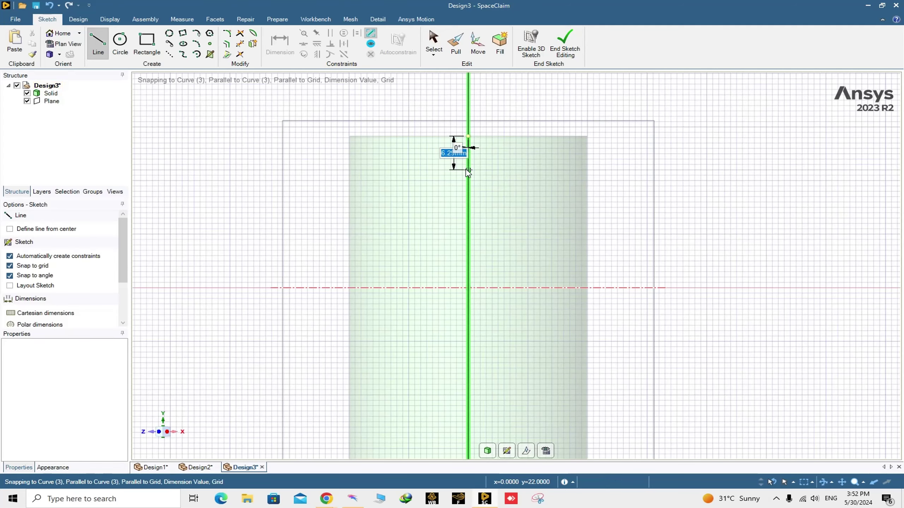
text(4)
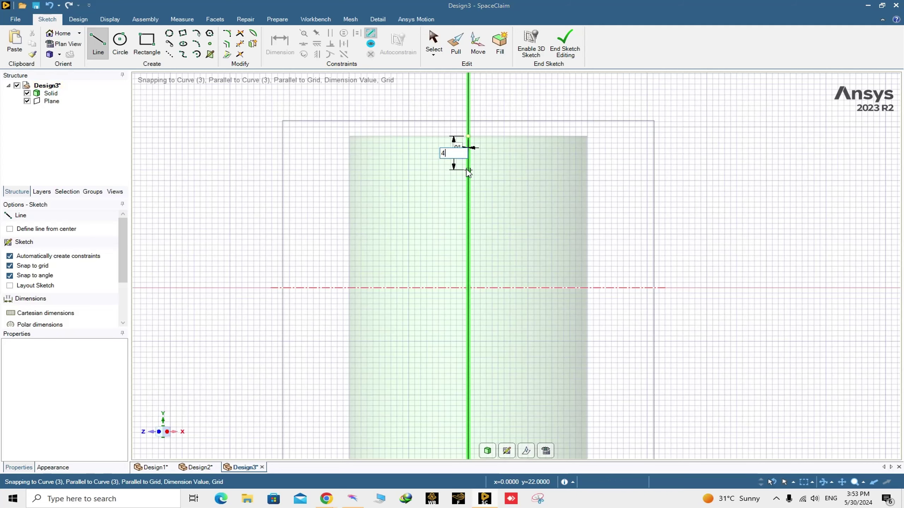
key(Return)
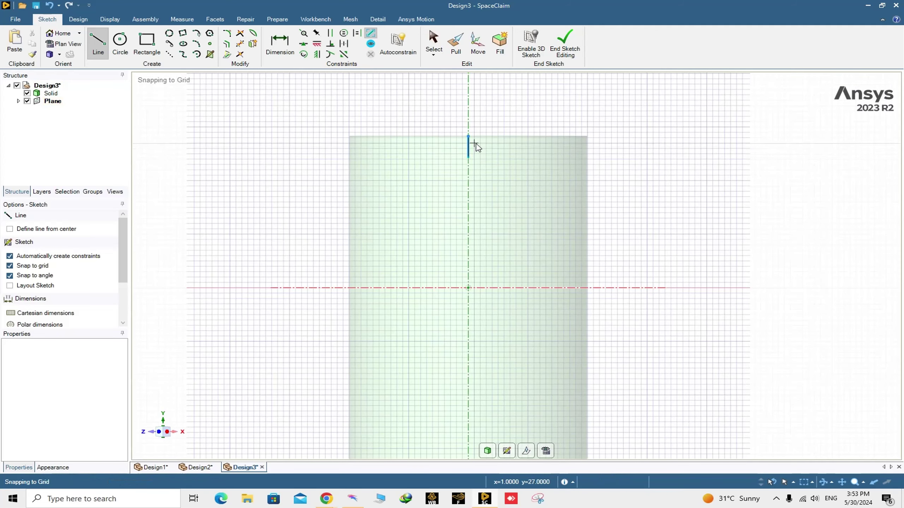
- Create a 4 mm diameter sphere centred on the line's lower endpoint, using the No merge option
scroll(490, 150, up, 3)
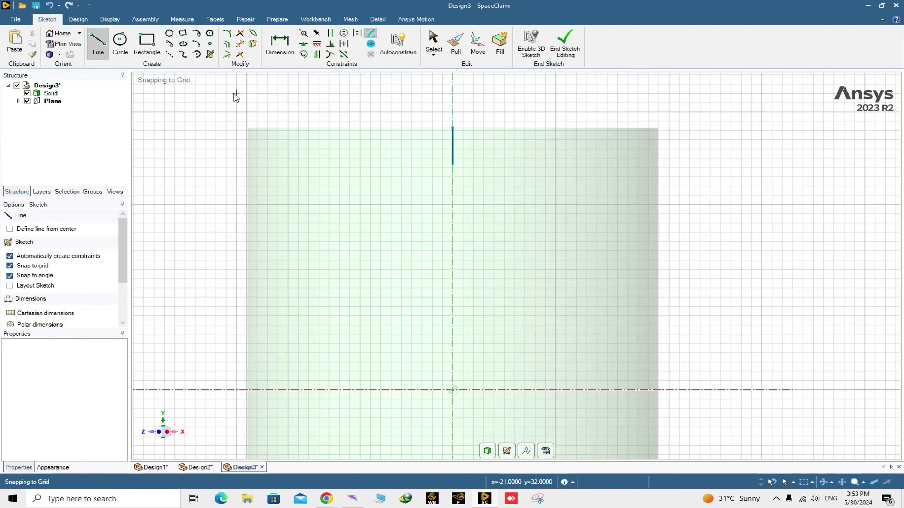
scroll(480, 129, down, 3)
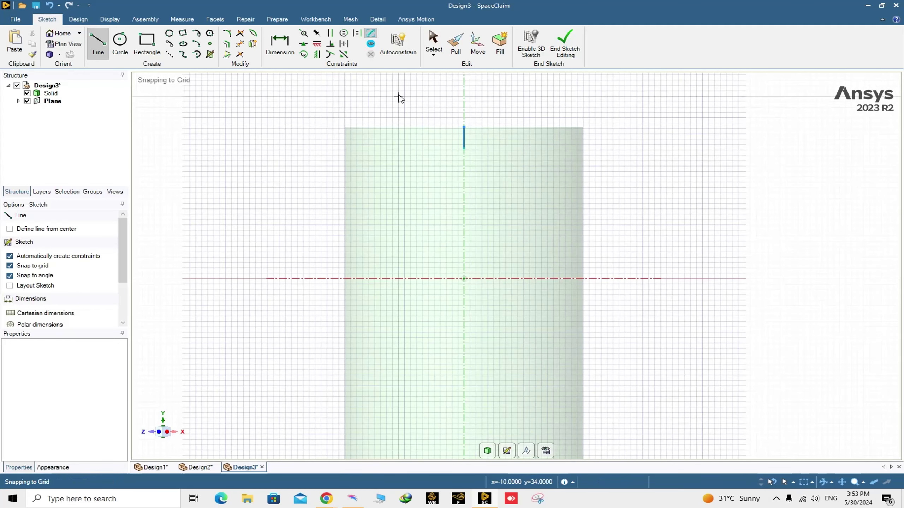
click(79, 20)
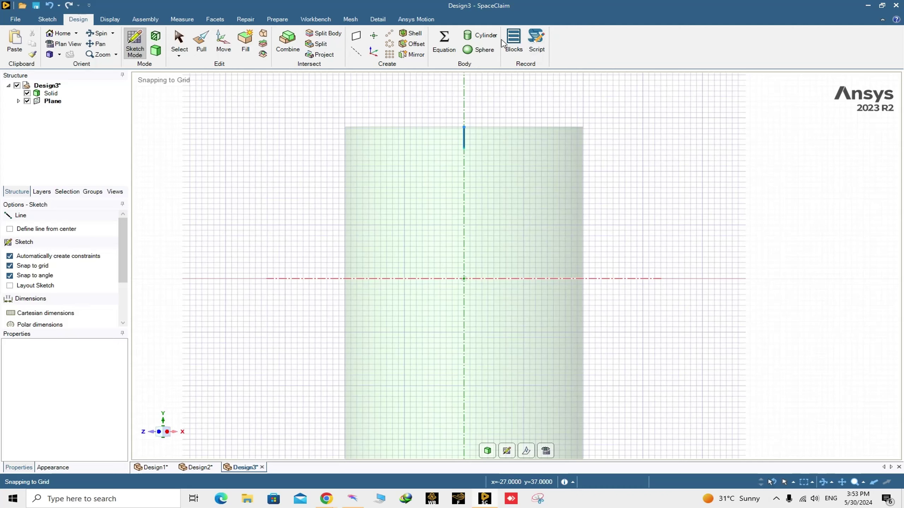
click(487, 51)
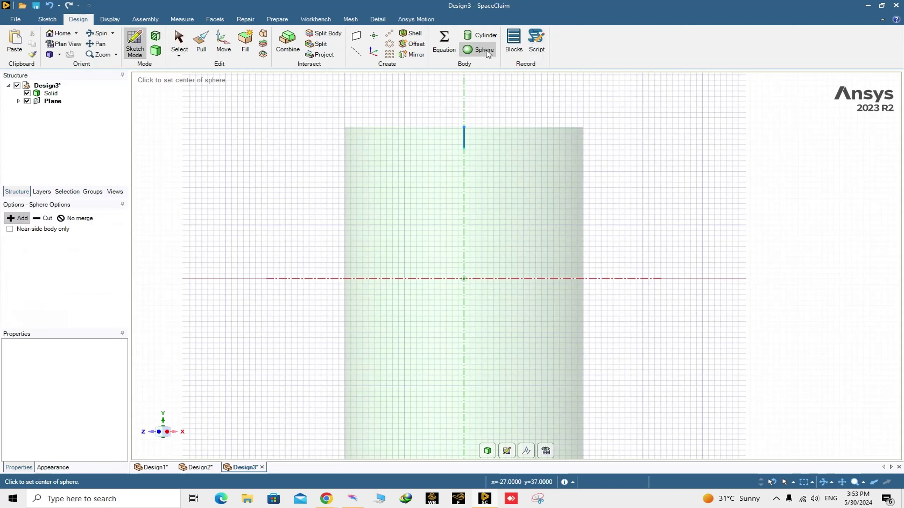
click(75, 219)
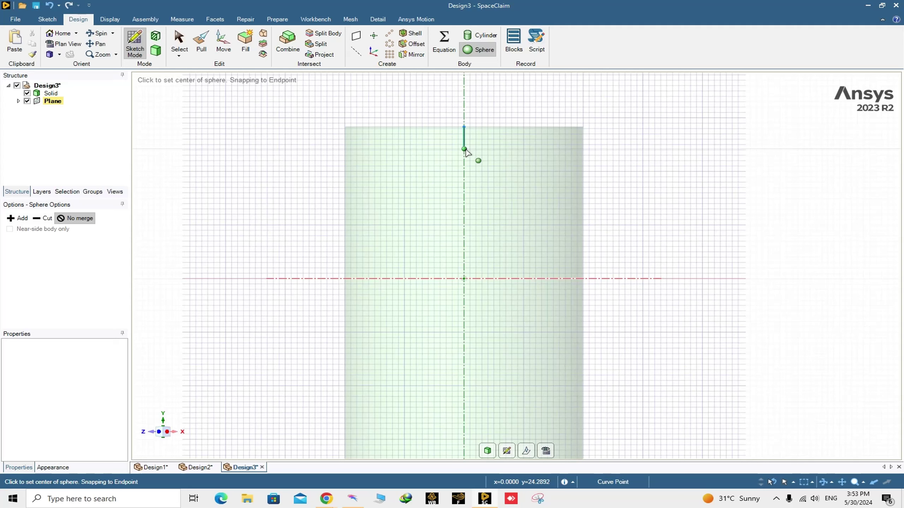
click(465, 149)
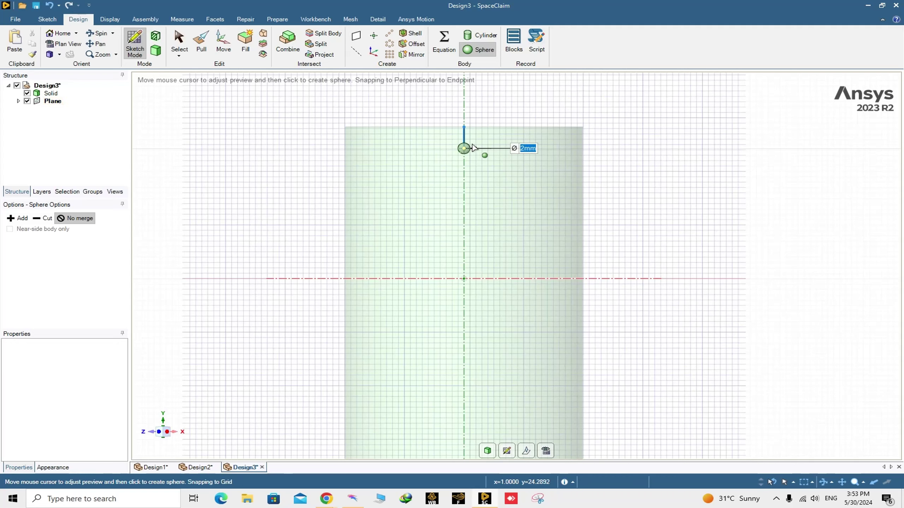
text(4)
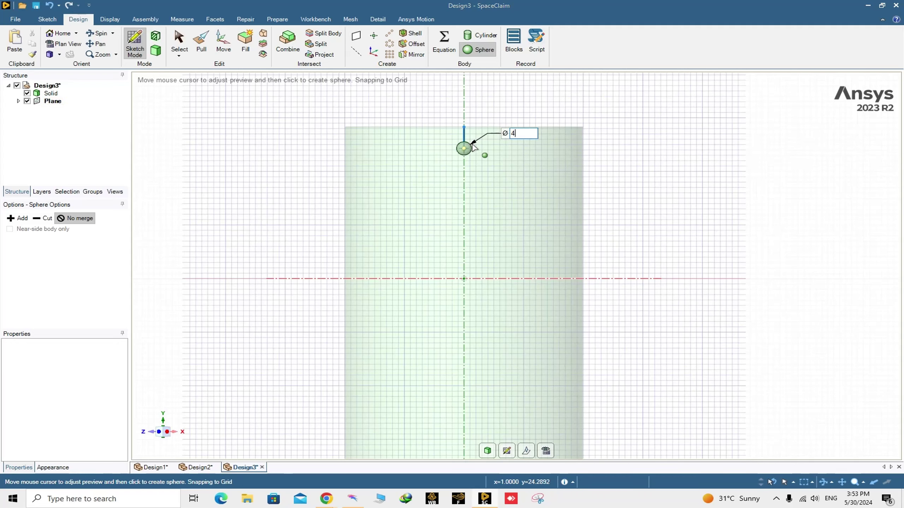
key(Return)
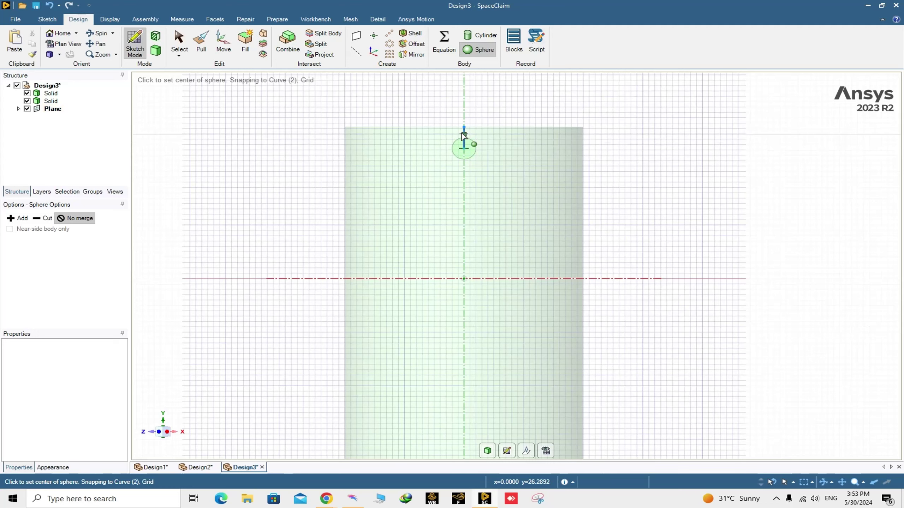
key(Escape)
- Trim away the short vertical construction line between the cylinder's top edge and the sphere
middle_drag(497, 147, 480, 160)
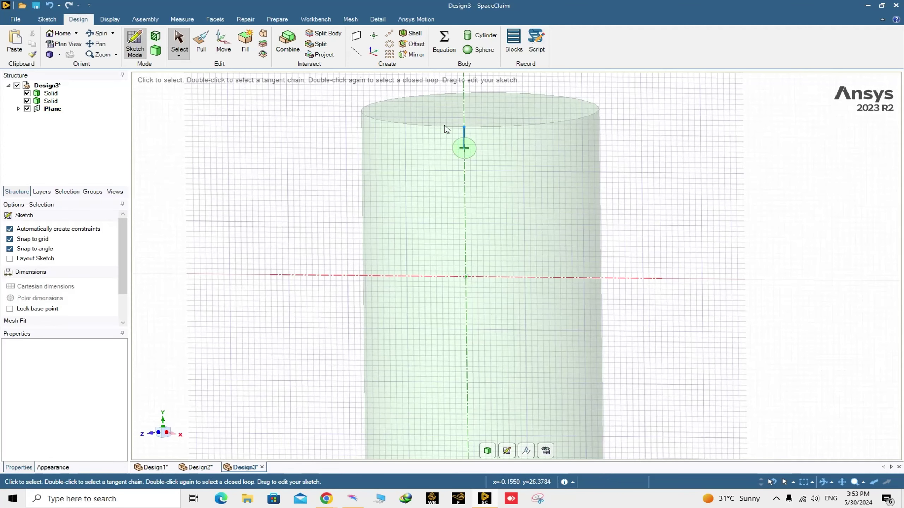
click(110, 19)
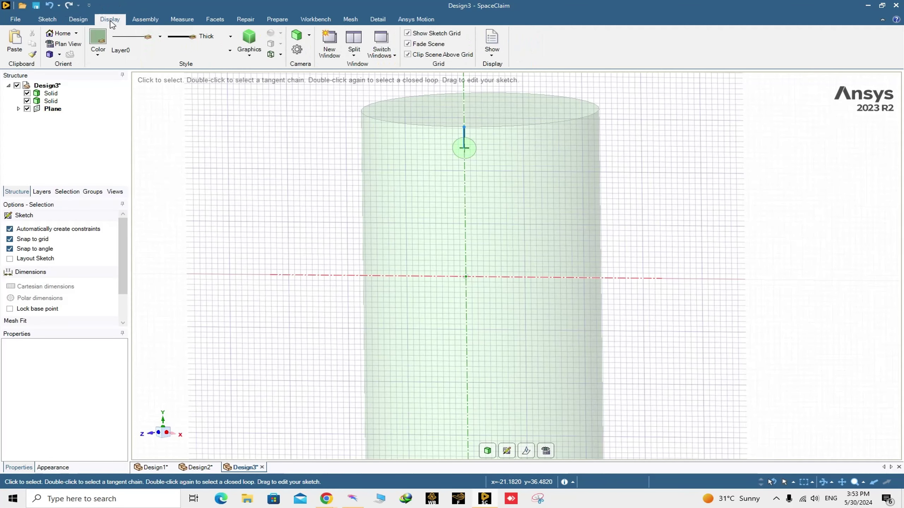
click(49, 21)
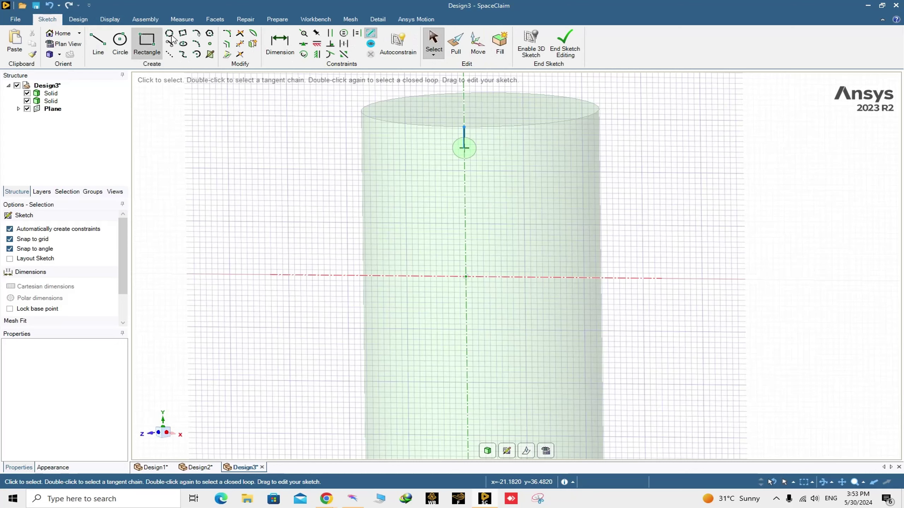
click(240, 44)
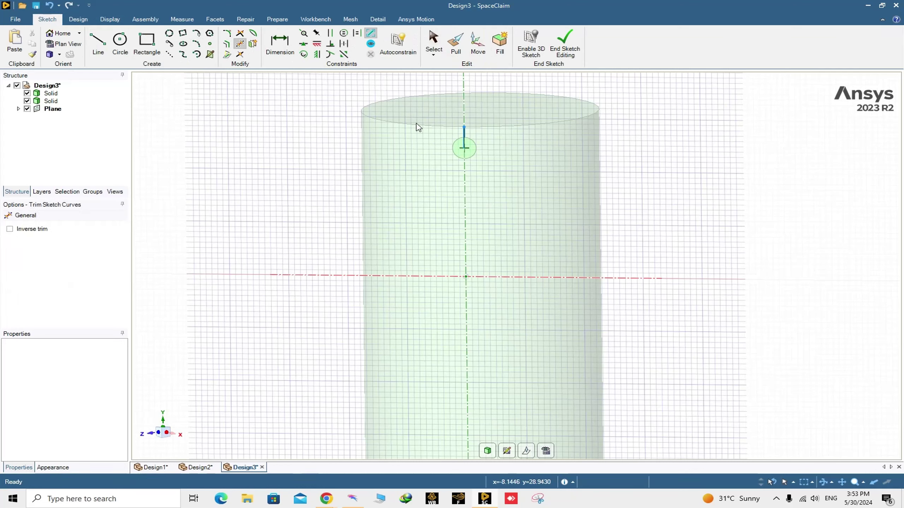
click(465, 136)
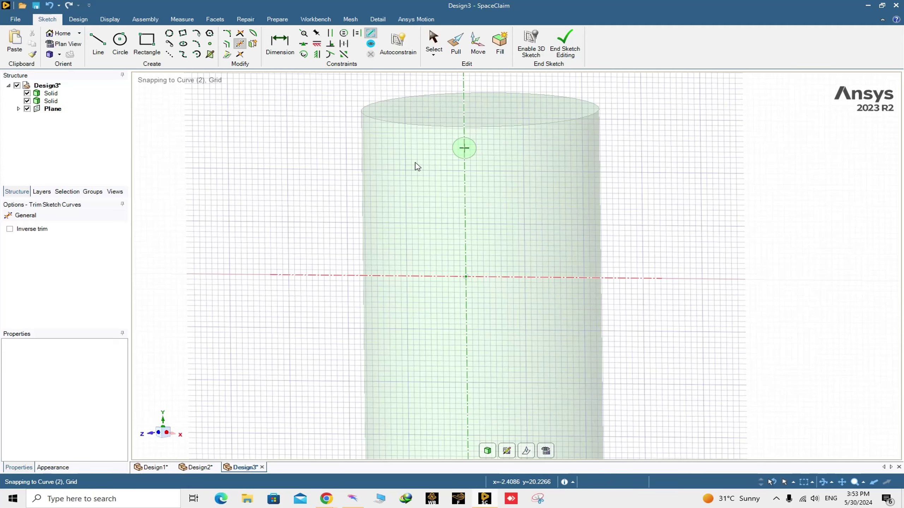
- Return from sketching to 3D mode and hide the datum plane
click(50, 95)
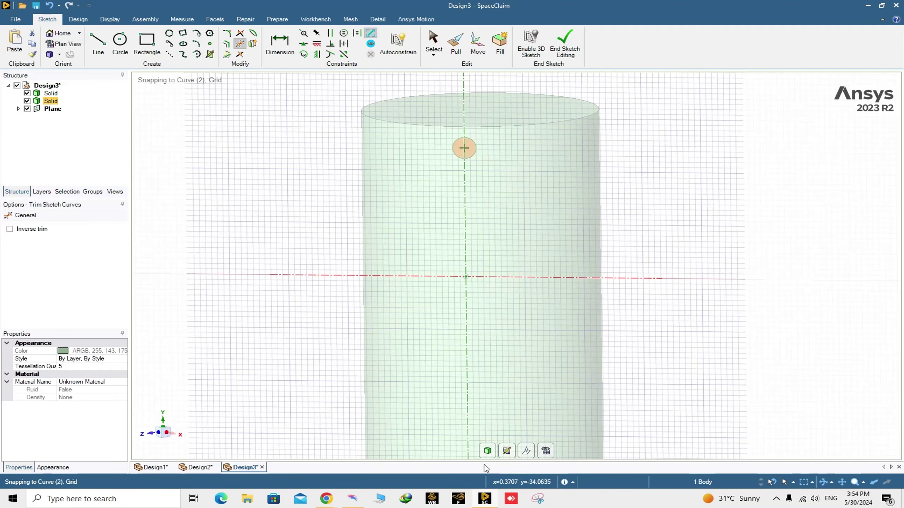
click(488, 452)
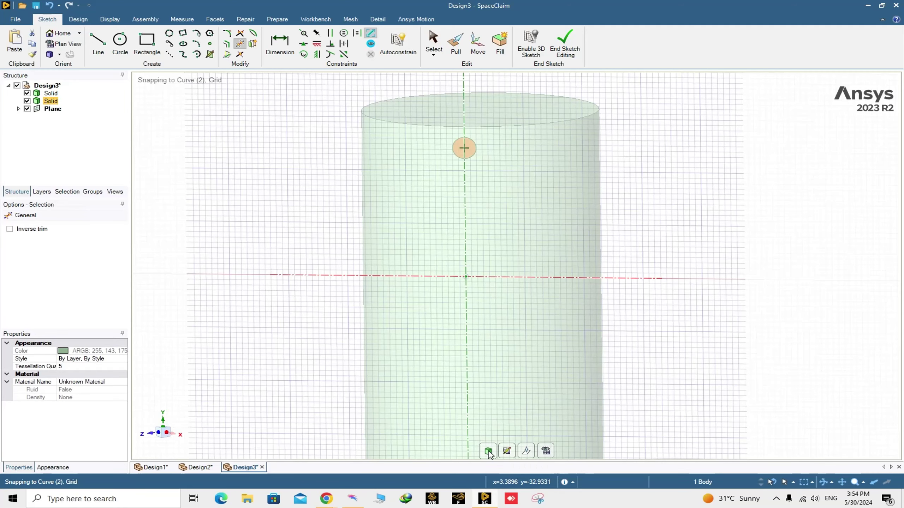
click(470, 196)
click(461, 151)
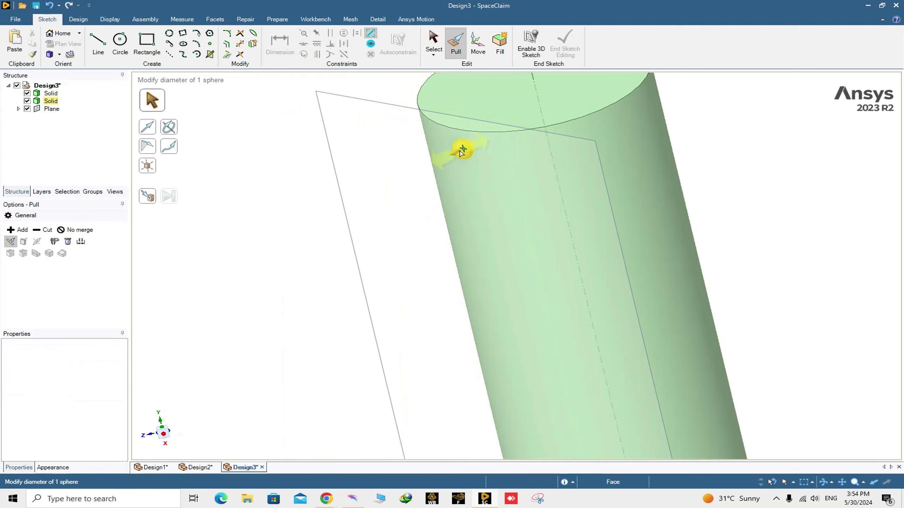
click(463, 152)
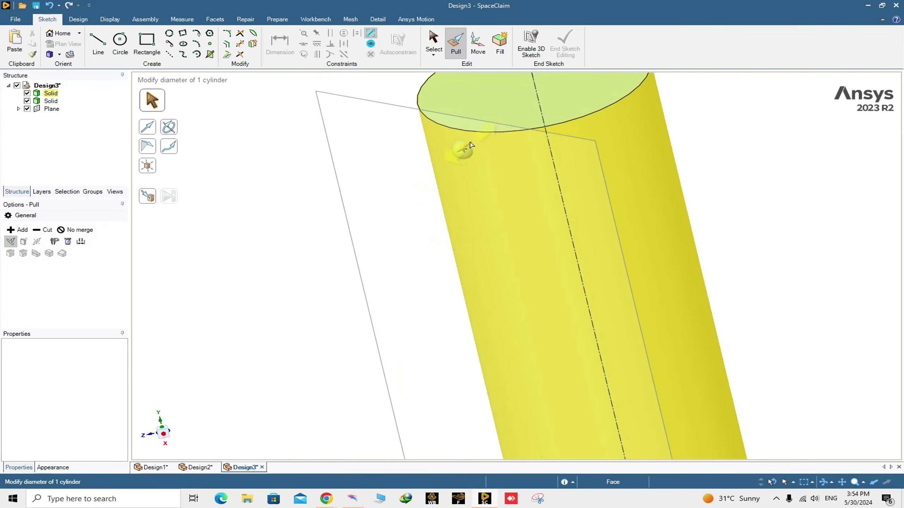
click(27, 110)
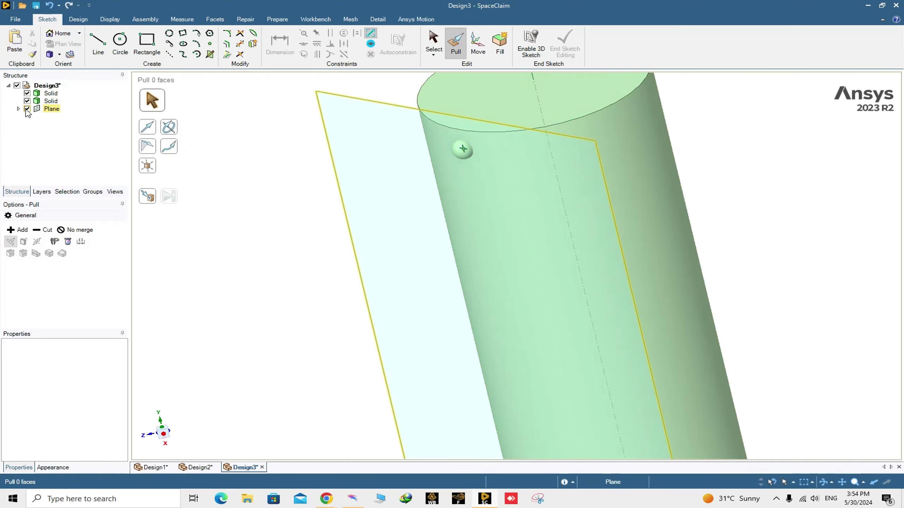
click(27, 109)
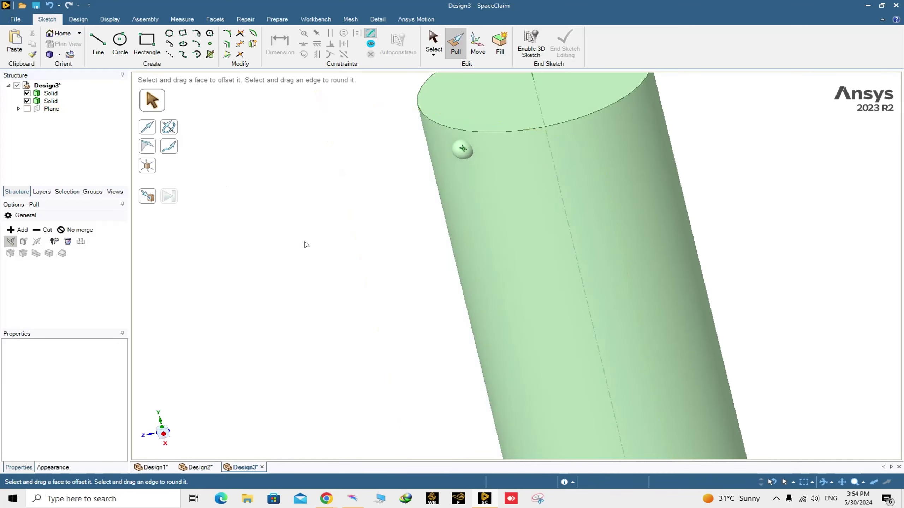
- Set up a one-dimensional linear pattern of the sphere, directed downward along the cylinder's axis
middle_drag(334, 277, 370, 275)
click(76, 20)
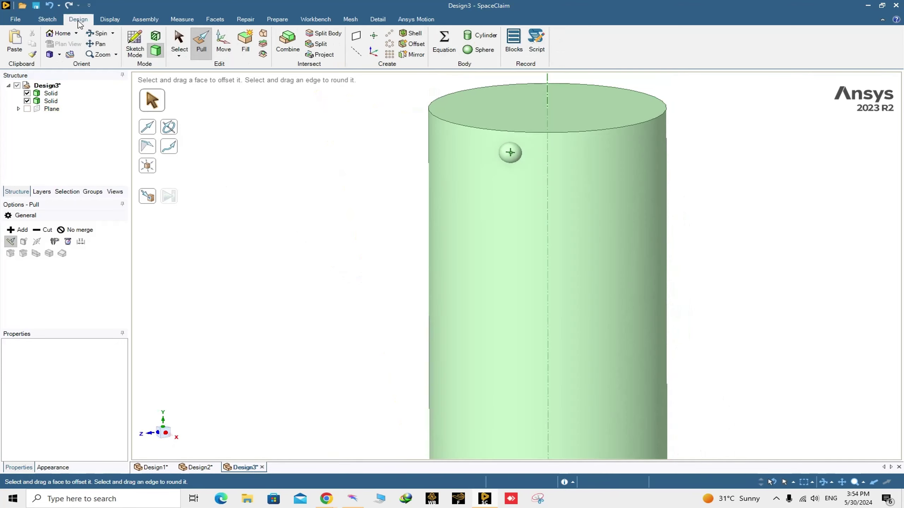
click(389, 34)
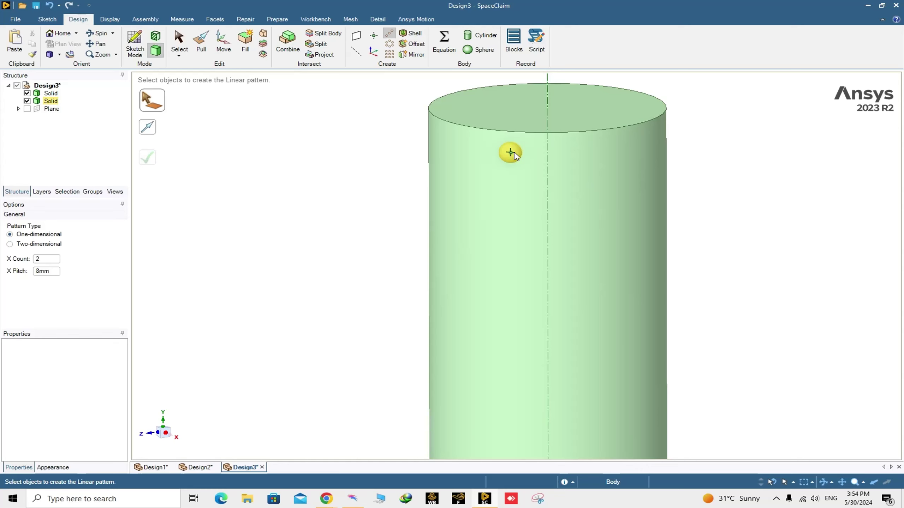
click(513, 154)
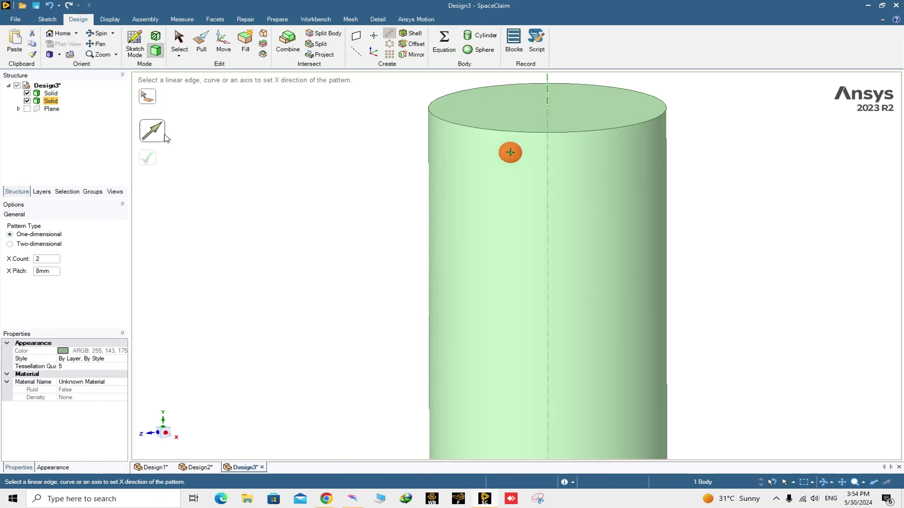
click(548, 180)
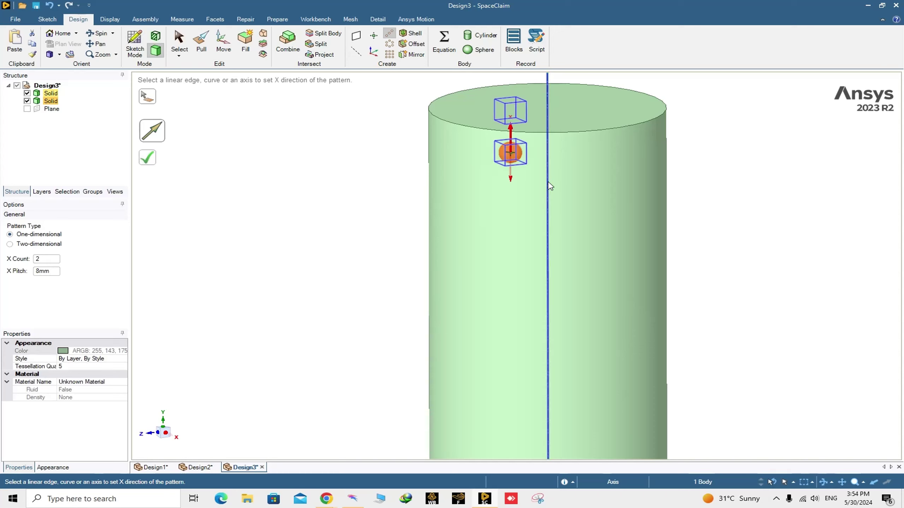
click(512, 179)
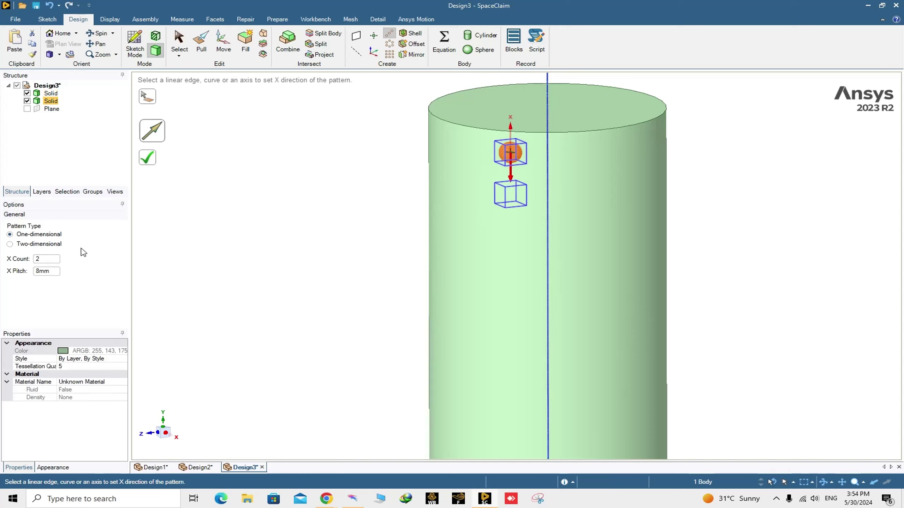
- Set the linear pattern's count to 50, reapply the downward axis direction and create the pattern with an 8 mm pitch
double_click(36, 259)
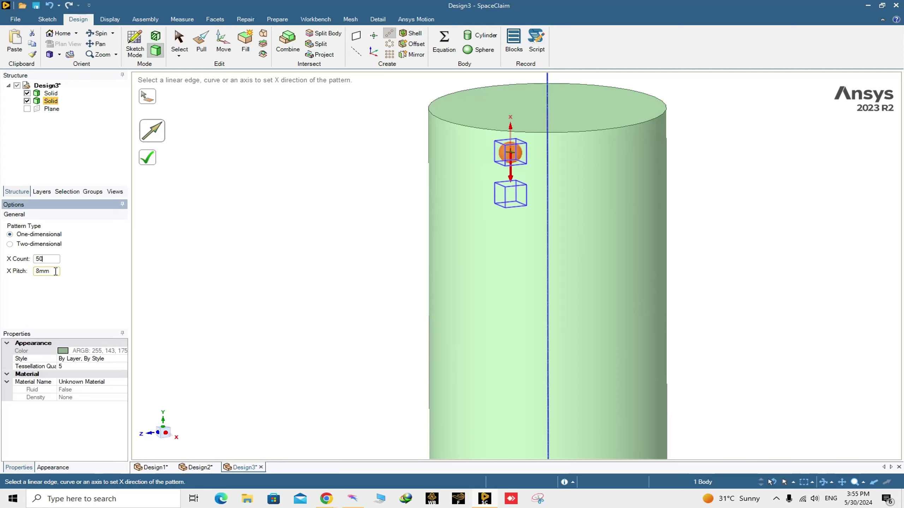
key(Return)
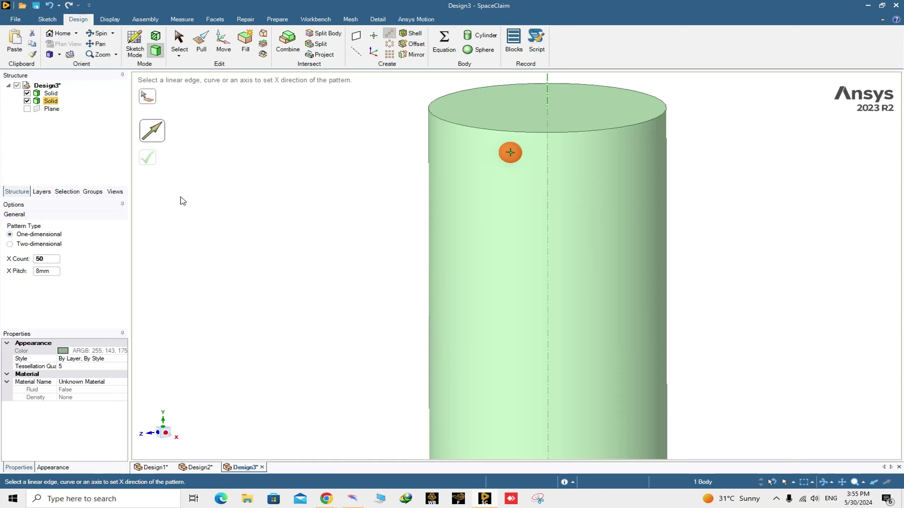
click(548, 174)
click(514, 177)
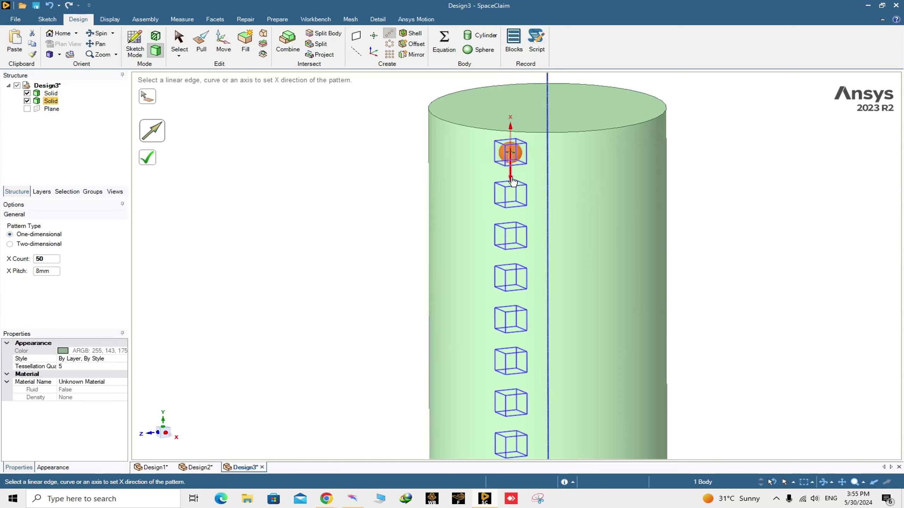
scroll(491, 303, up, 2)
scroll(489, 320, down, 10)
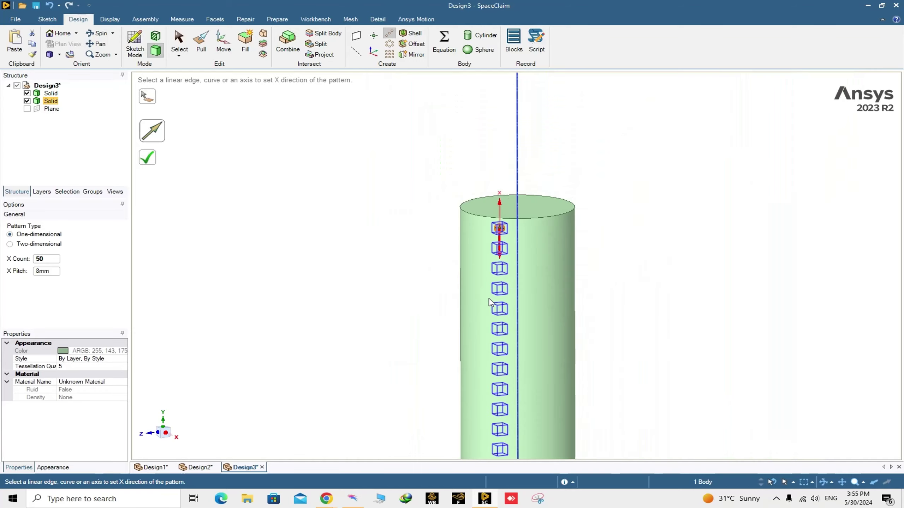
scroll(489, 343, up, 5)
scroll(498, 367, down, 4)
scroll(502, 178, up, 5)
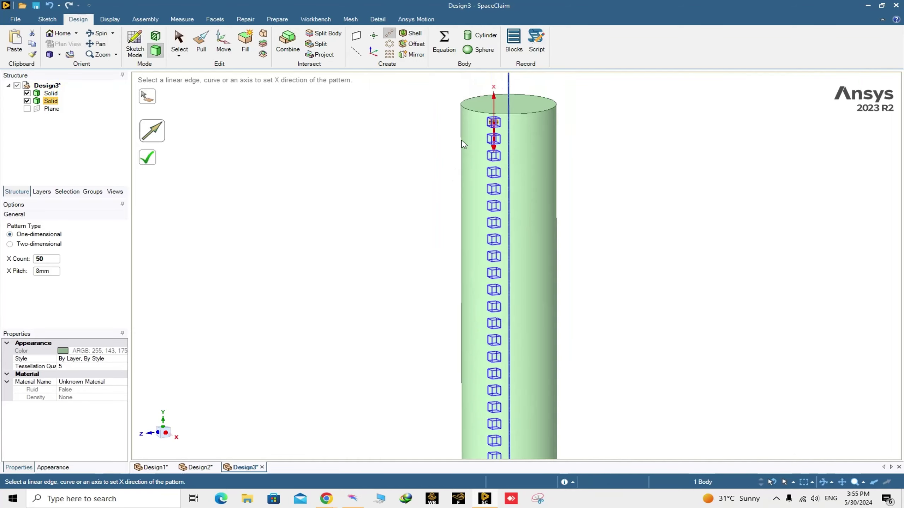
click(153, 159)
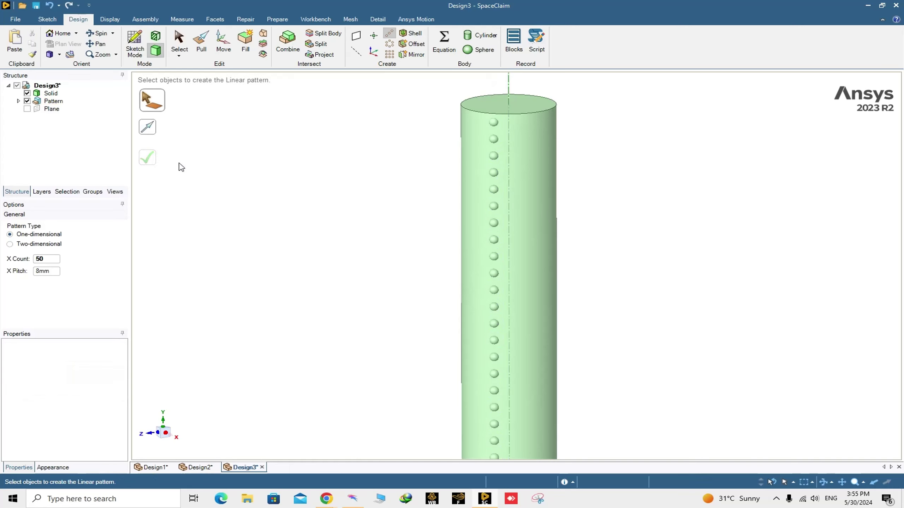
- Create a one-dimensional circular pattern of the sphere column about the cylinder's top edge, with count 8 over 360°
middle_drag(562, 218, 539, 217)
scroll(477, 153, up, 5)
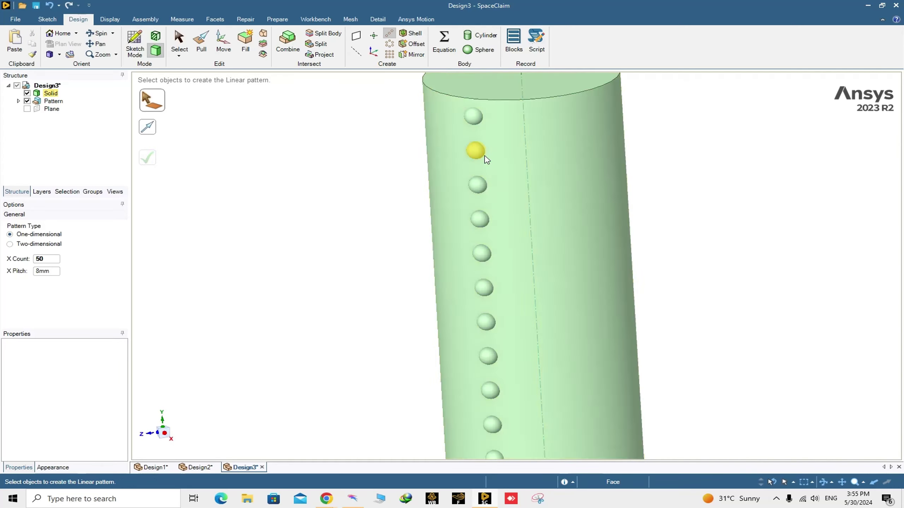
middle_drag(511, 210, 399, 196)
scroll(494, 166, up, 2)
scroll(493, 169, down, 3)
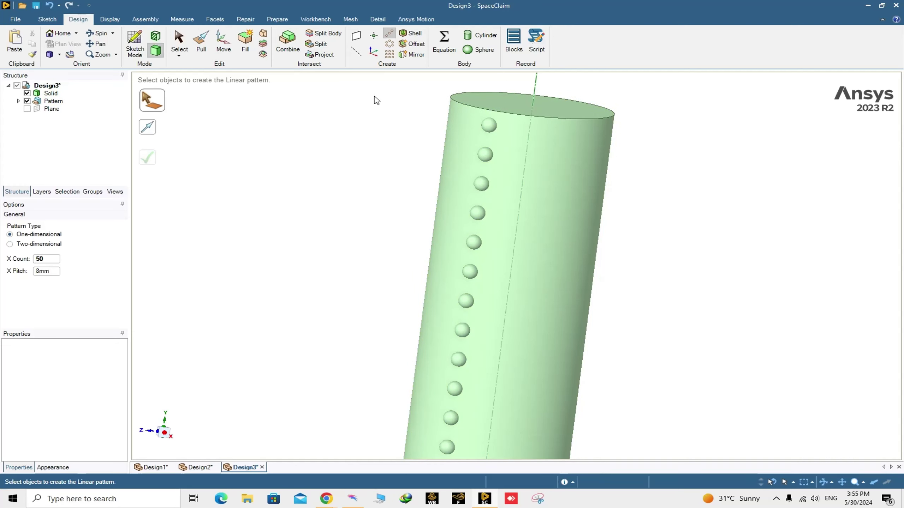
click(389, 46)
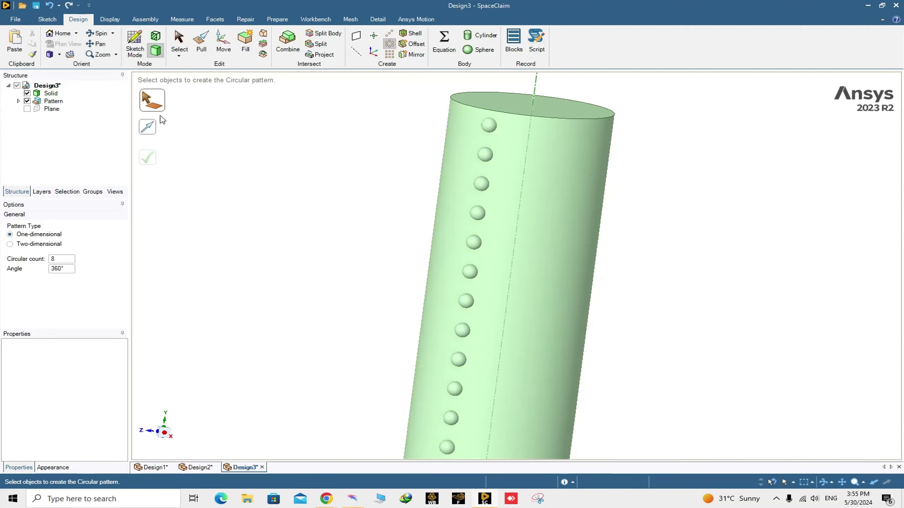
click(52, 101)
click(147, 127)
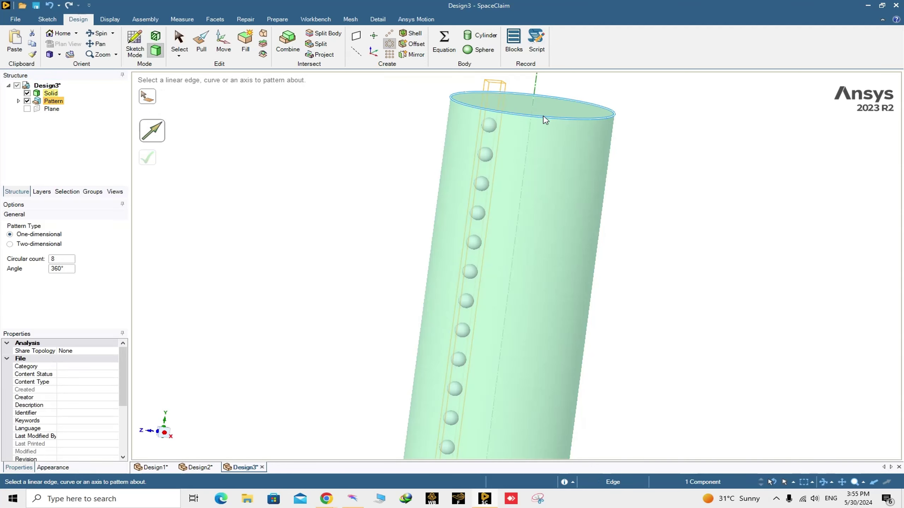
click(545, 119)
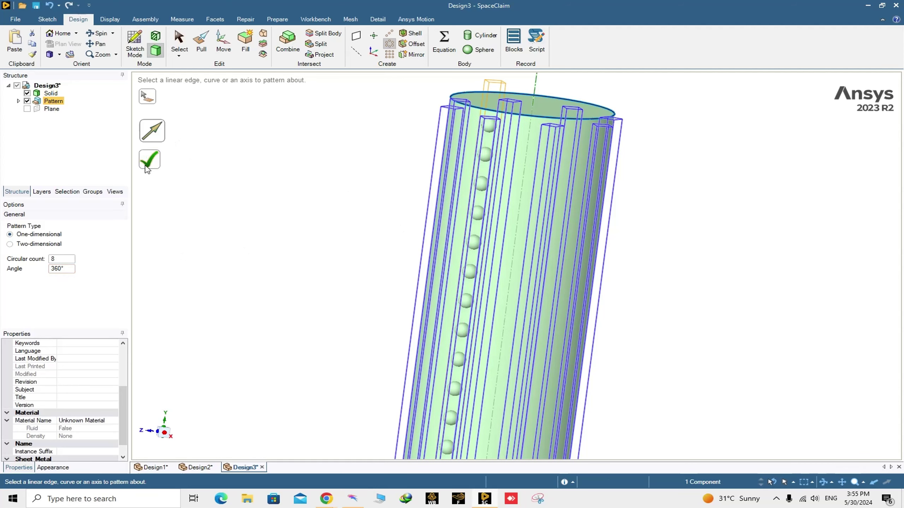
click(150, 159)
- Inspect the sphere columns around the cylinder and along its full height
middle_drag(488, 262, 664, 227)
scroll(664, 227, down, 6)
scroll(632, 356, up, 4)
scroll(640, 386, down, 3)
scroll(585, 253, up, 6)
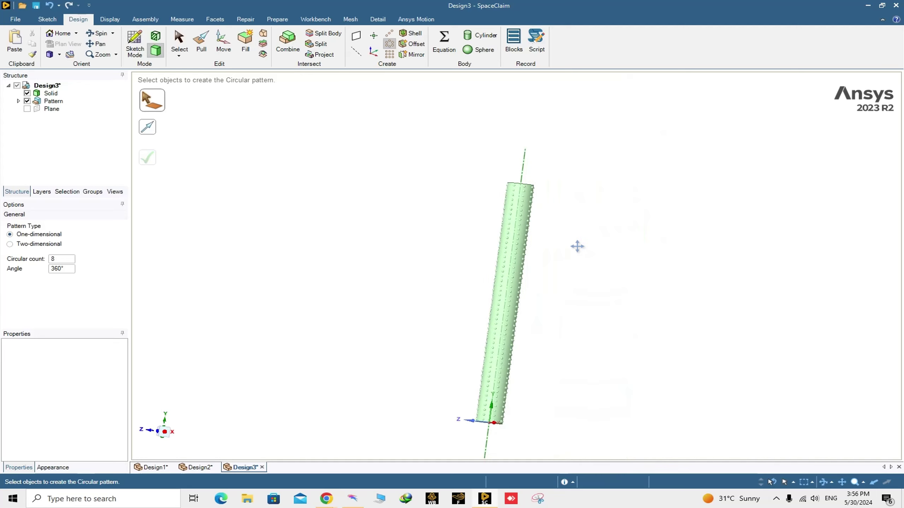
mouse_move(301, 167)
middle_down()
mouse_move(297, 176)
mouse_move(310, 171)
middle_up()
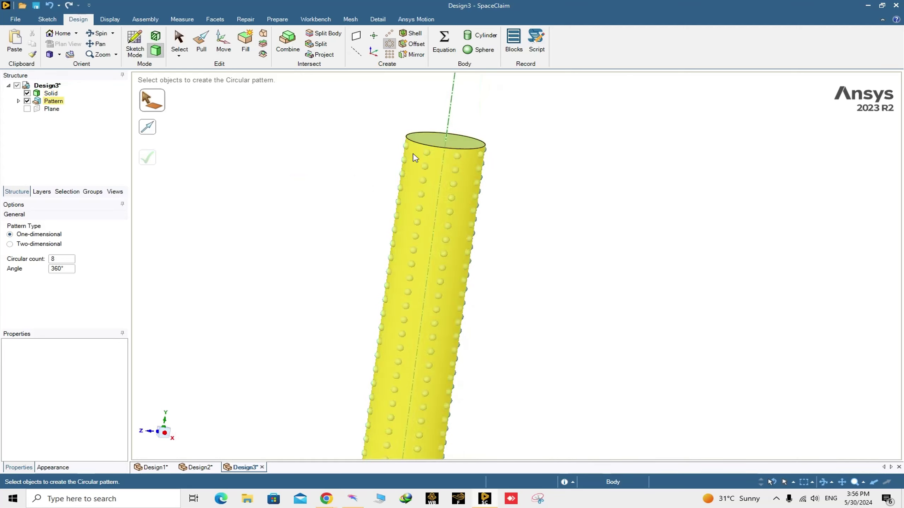
scroll(286, 170, up, 2)
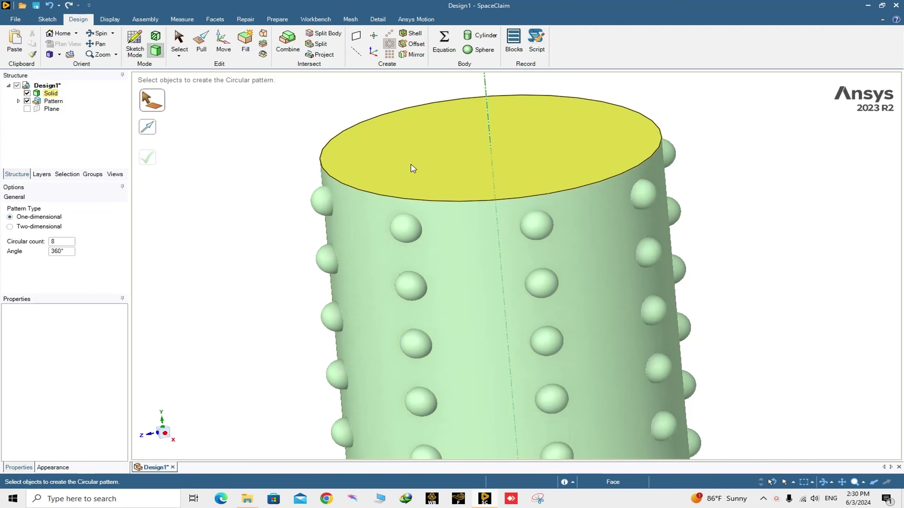
- Combine the bodies by cutting the cylinder with the sphere pattern, making bodies and keeping the cutter
click(396, 177)
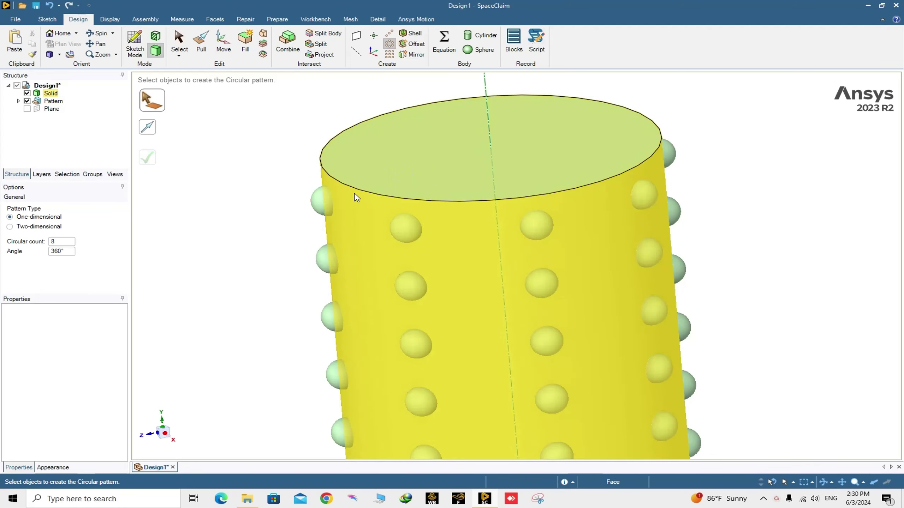
click(286, 50)
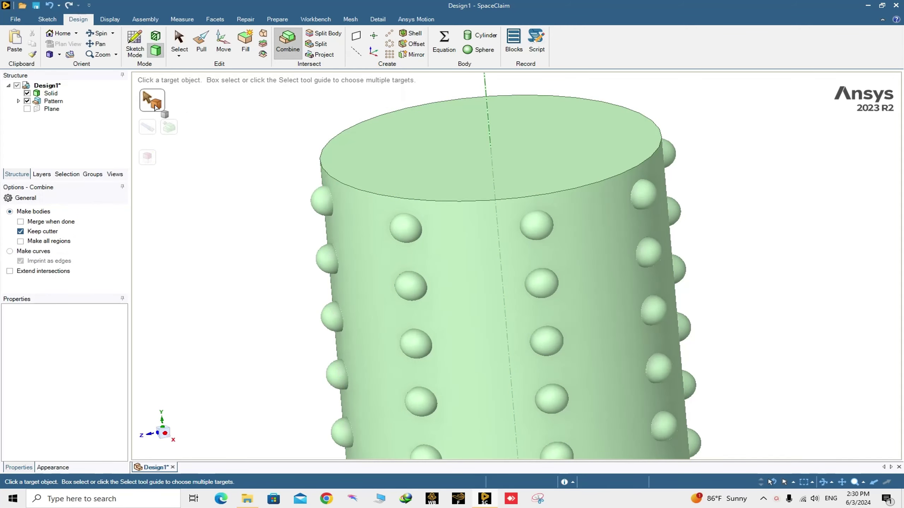
click(467, 189)
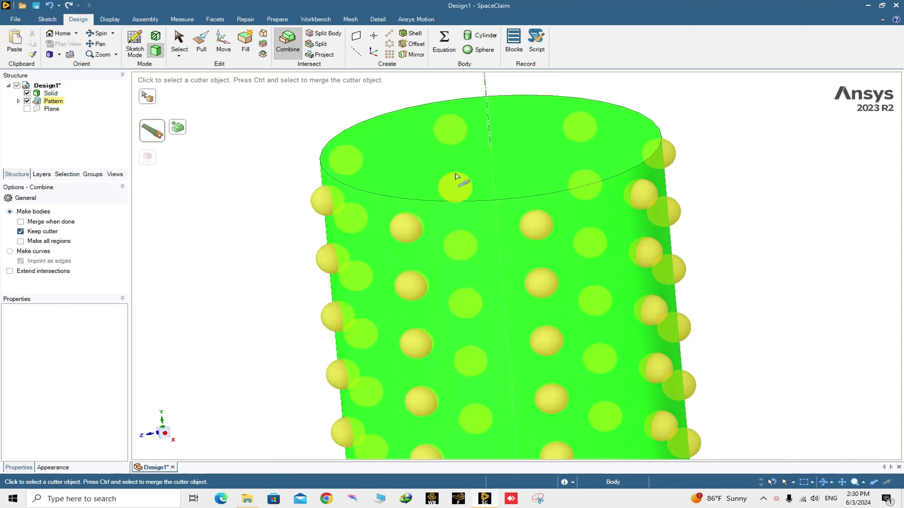
click(322, 205)
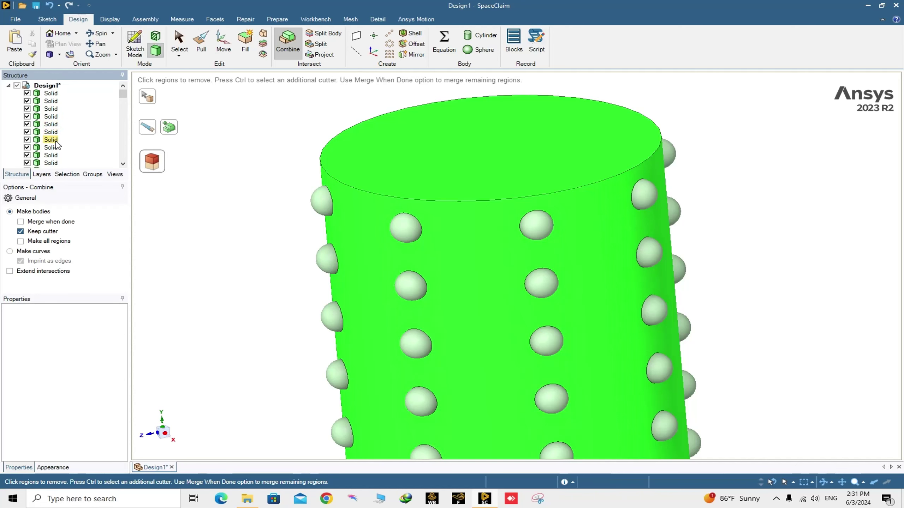
click(179, 45)
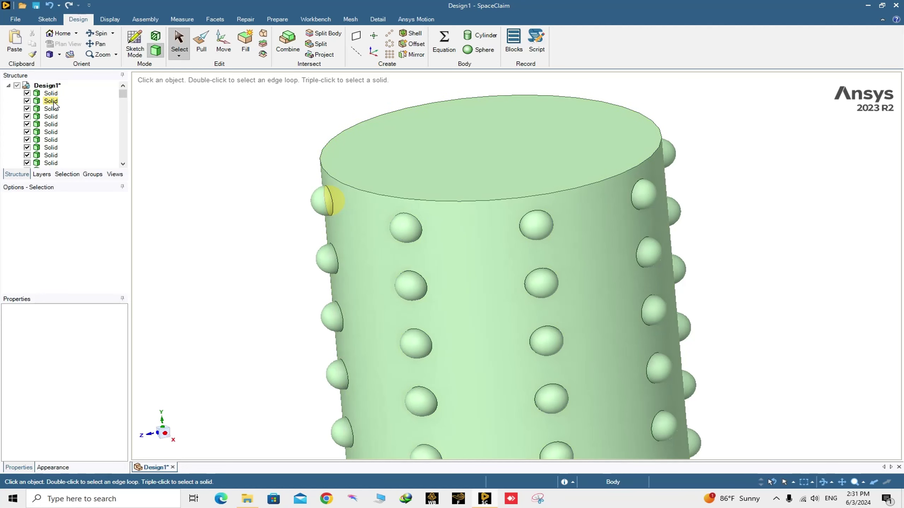
- Delete all the cut-out sphere solids, from the second solid through the last, keeping the cylinder body
click(51, 100)
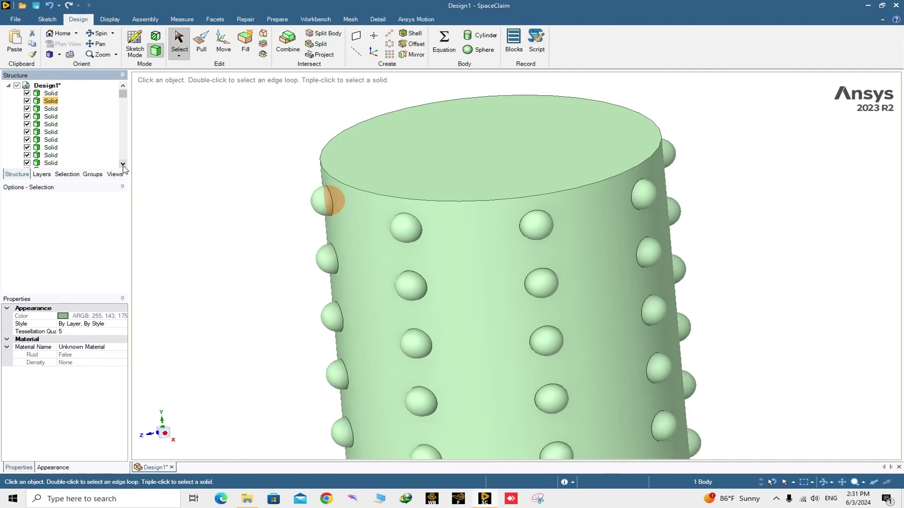
drag(123, 95, 123, 157)
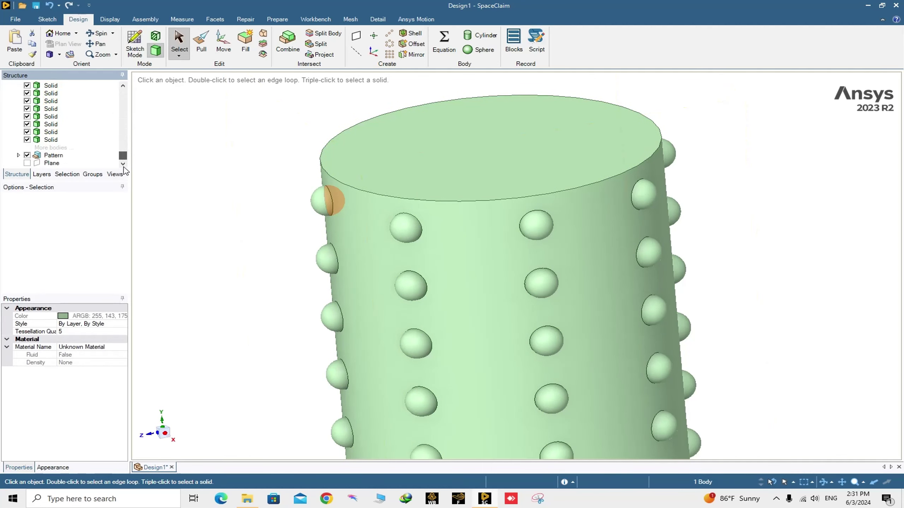
shift+click(50, 140)
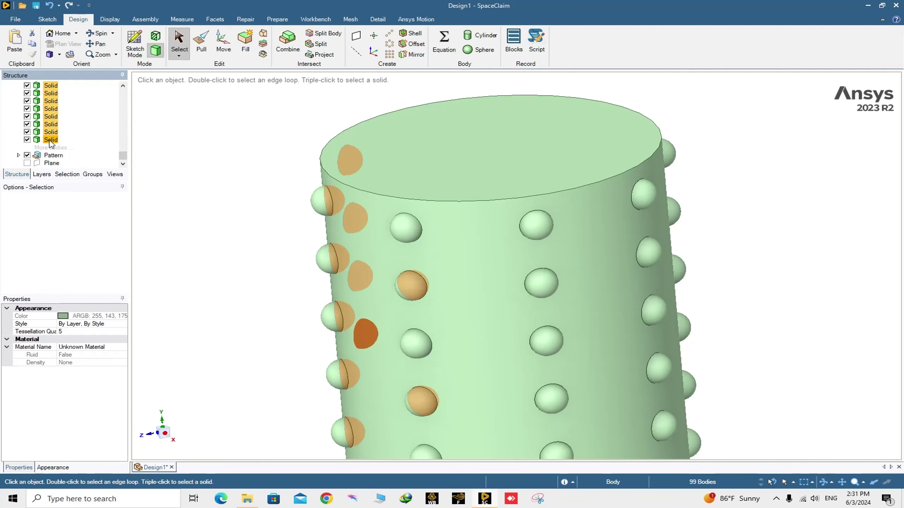
scroll(55, 139, up, 5)
scroll(57, 137, up, 2)
right_click(58, 137)
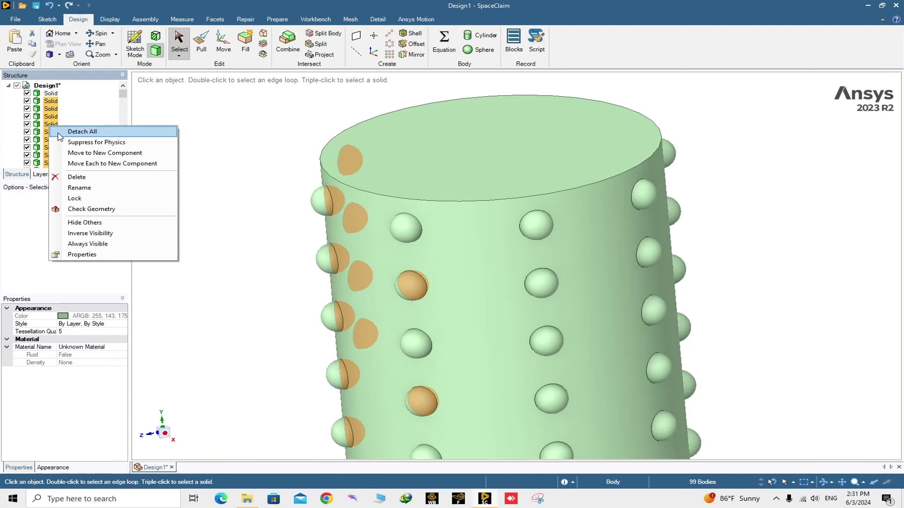
click(78, 177)
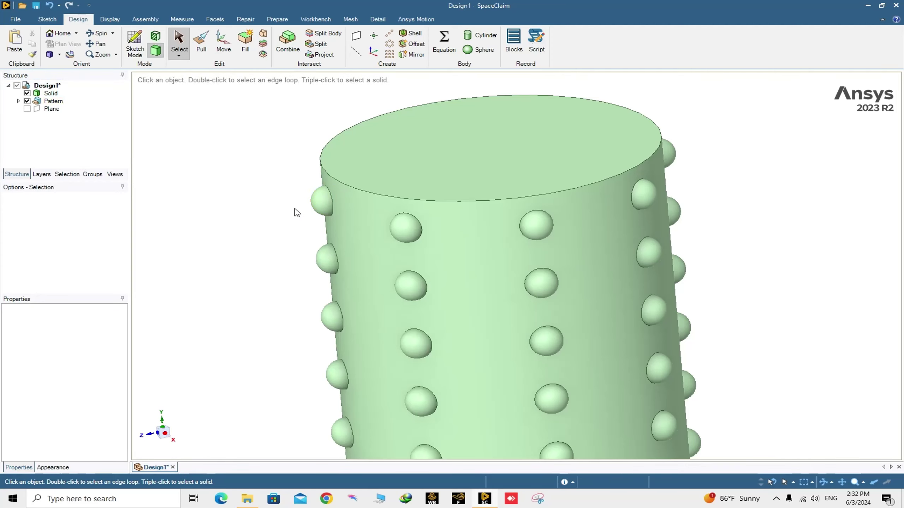
- Delete the patterned cutter spheres that protrude from the cylinder's side
middle_drag(297, 208, 311, 204)
click(319, 203)
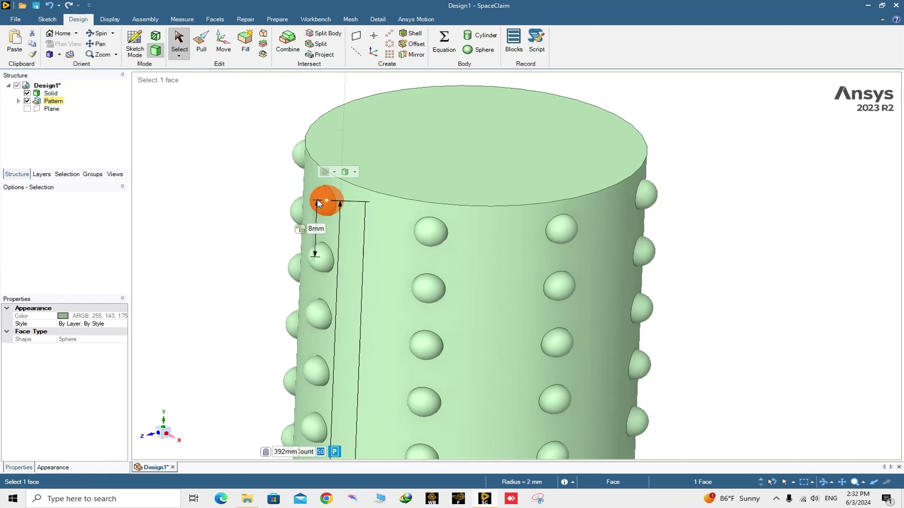
right_click(318, 202)
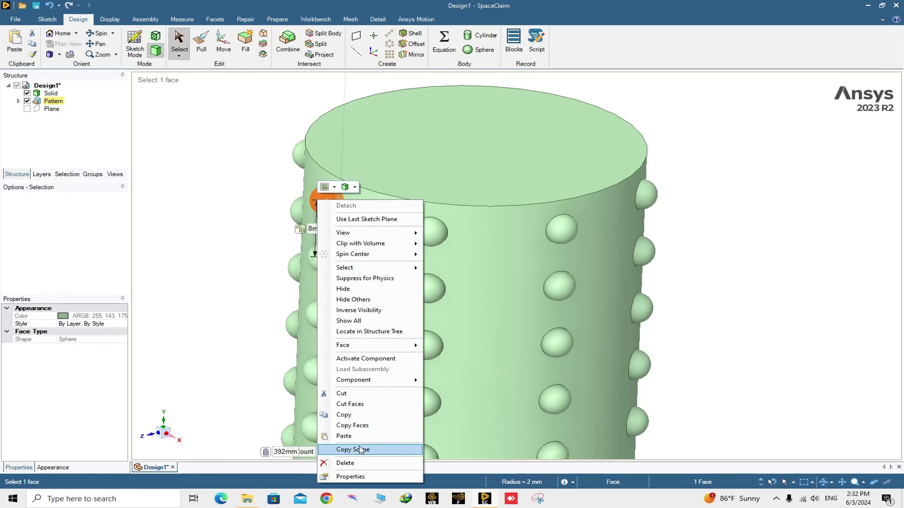
click(348, 463)
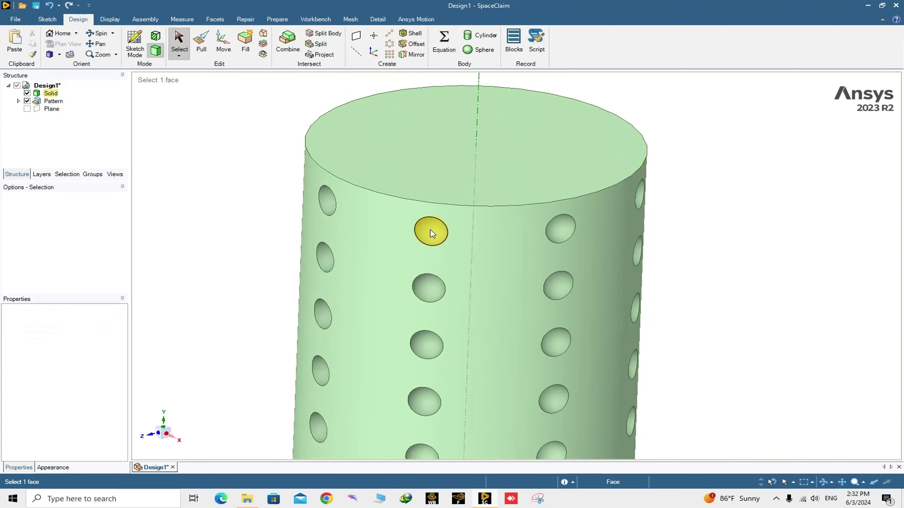
- Inspect the dimples around the cylinder's side and near its top
middle_drag(300, 272, 359, 284)
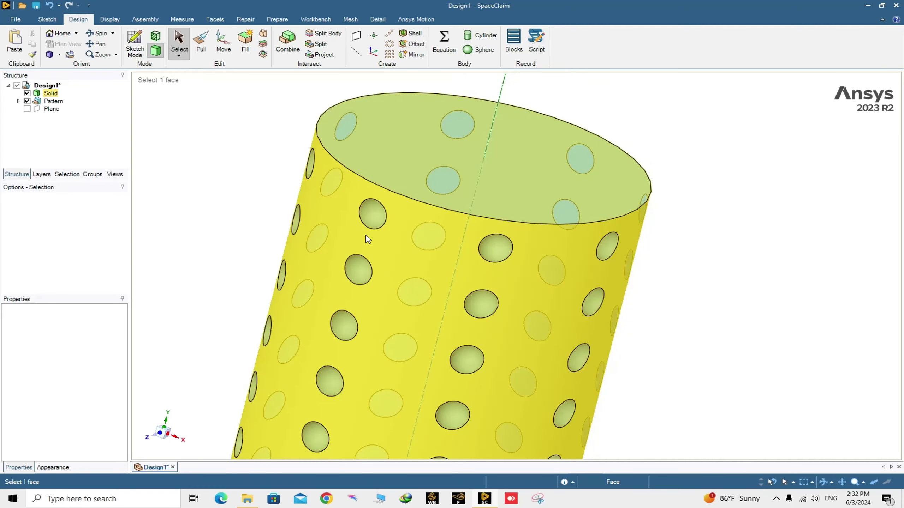
key(Escape)
scroll(247, 192, up, 3)
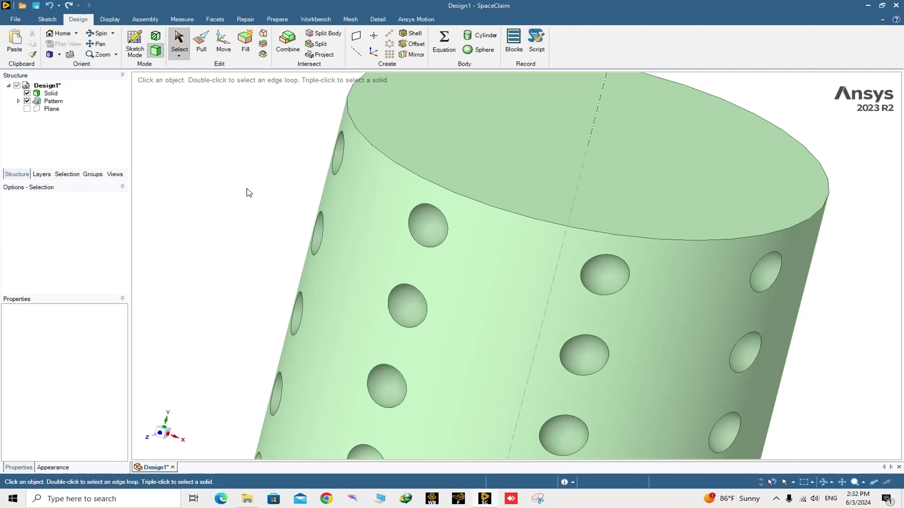
scroll(248, 214, down, 5)
middle_drag(327, 289, 195, 280)
scroll(363, 263, up, 3)
scroll(357, 256, down, 3)
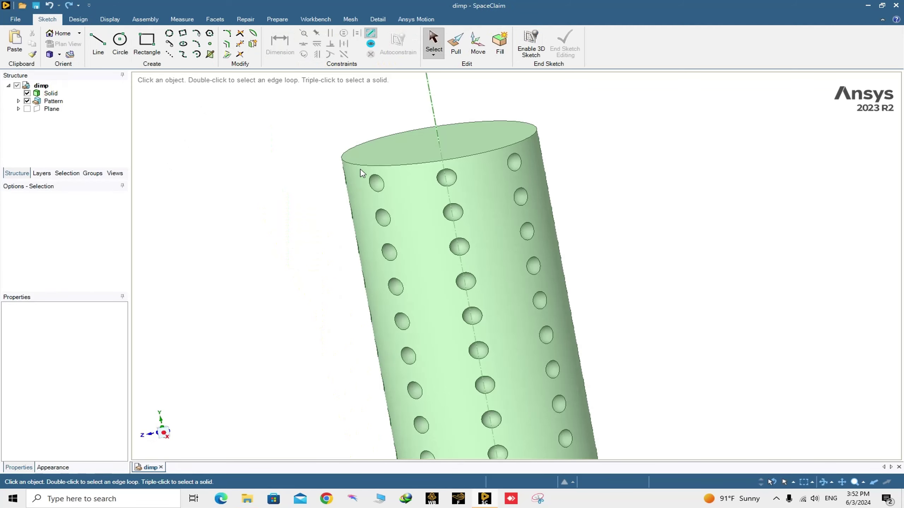
- Show the datum plane and move it about 61 mm along its normal, away from the cylinder
click(27, 109)
mouse_move(292, 241)
middle_down()
mouse_move(343, 259)
mouse_move(299, 290)
mouse_move(436, 256)
mouse_move(443, 229)
middle_up()
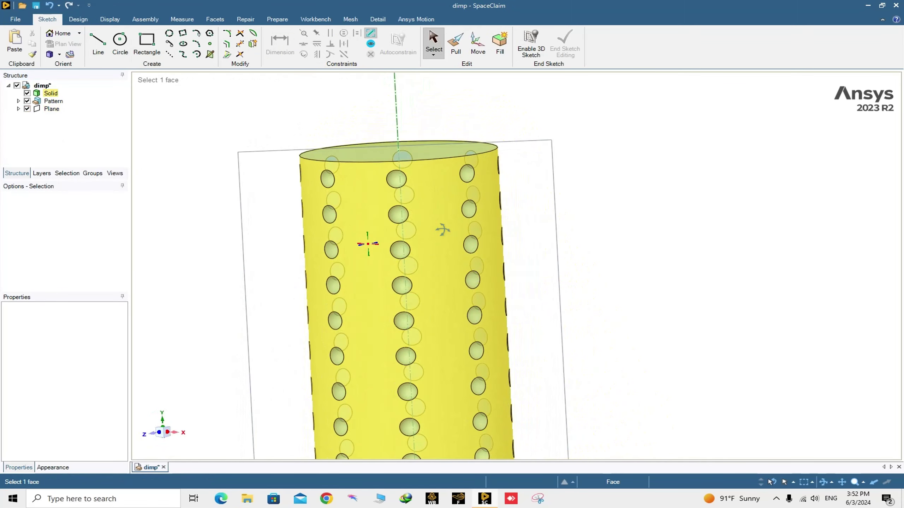
click(550, 145)
mouse_move(583, 147)
middle_down()
mouse_move(546, 180)
mouse_move(509, 191)
middle_up()
click(78, 19)
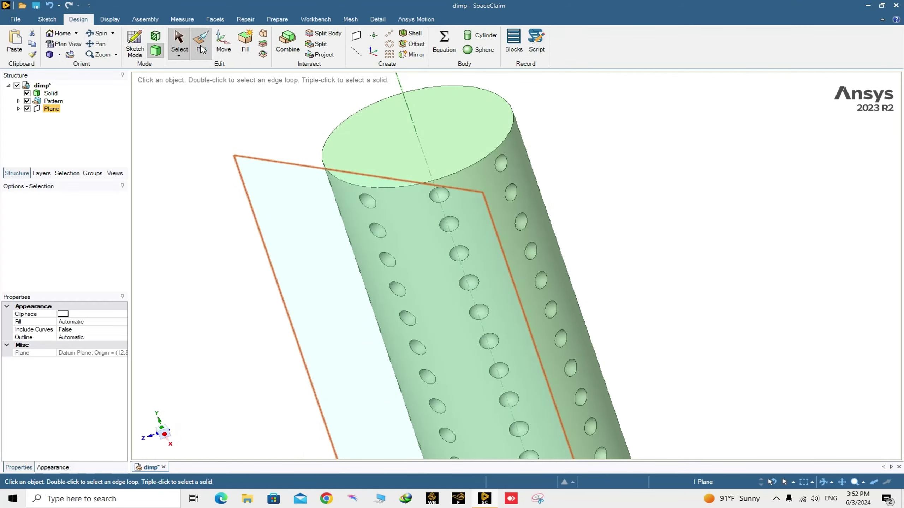
click(223, 42)
scroll(348, 185, down, 3)
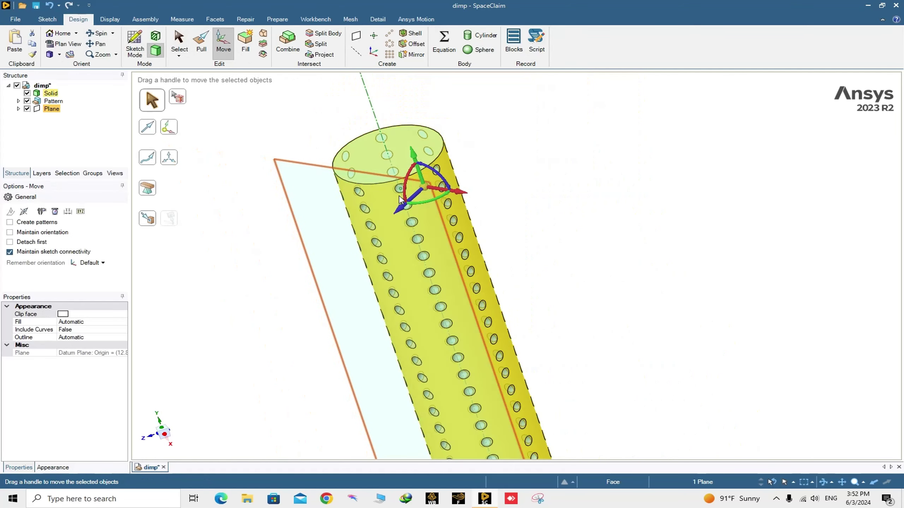
drag(398, 210, 299, 236)
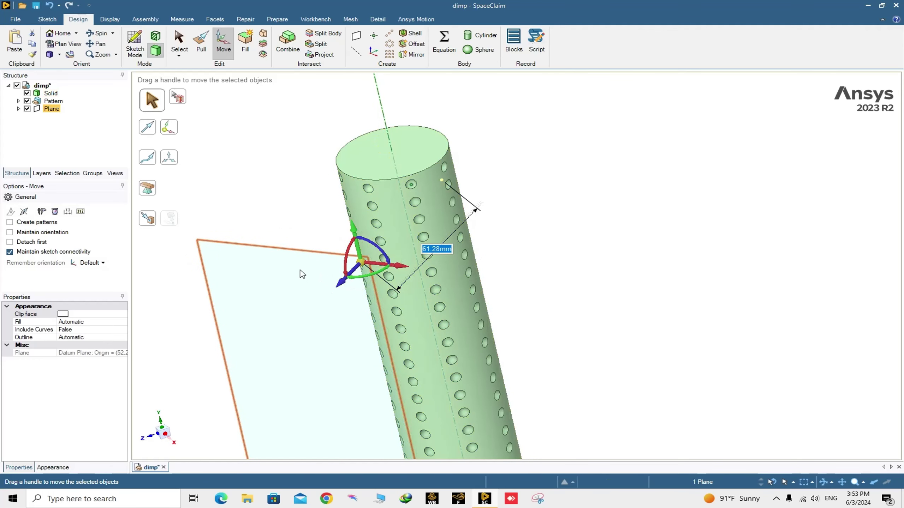
scroll(314, 272, down, 4)
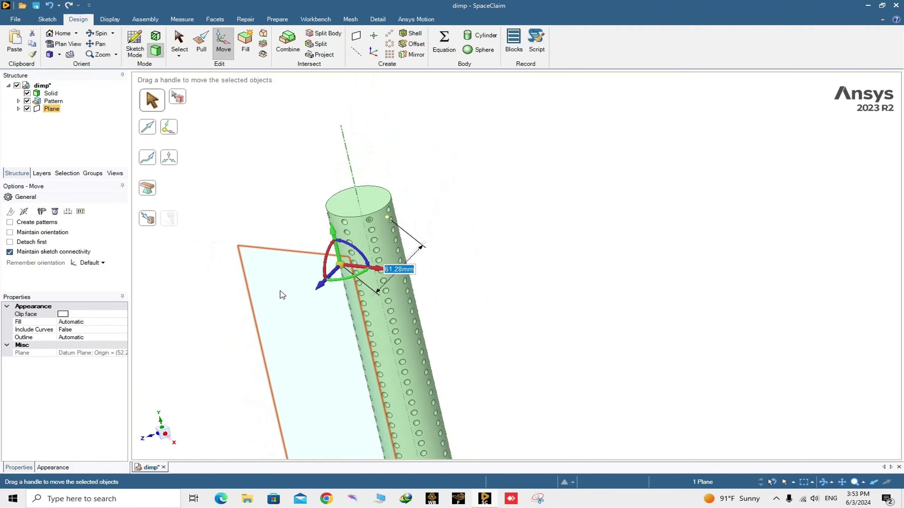
scroll(253, 278, up, 3)
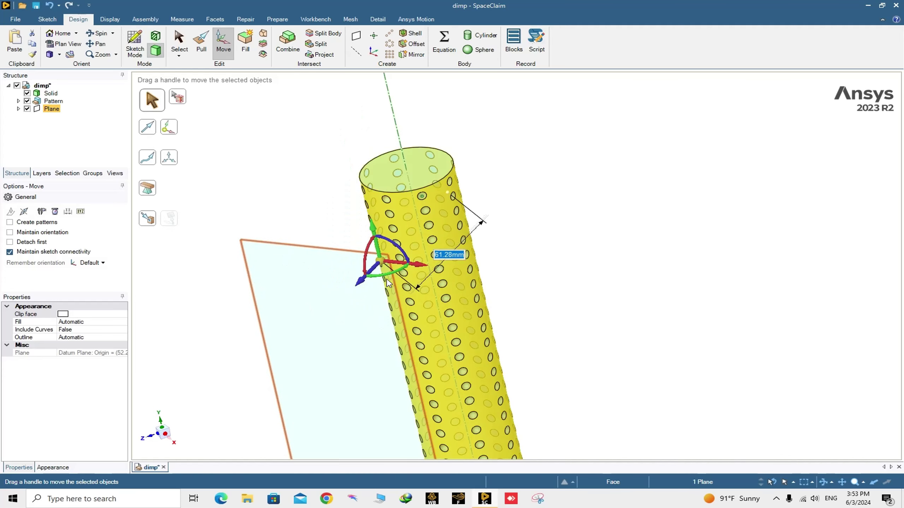
- Rotate the datum plane 22.5° about its vertical axis
drag(387, 275, 401, 276)
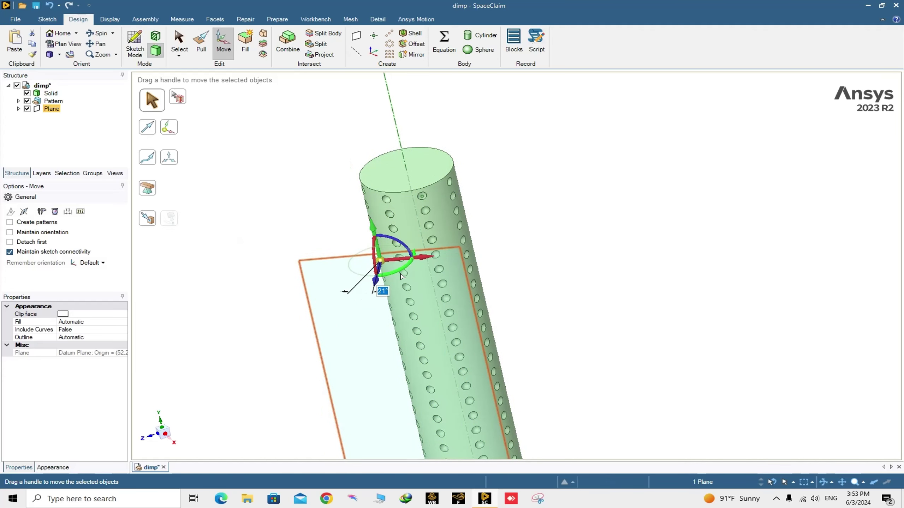
text(22)
key(Return)
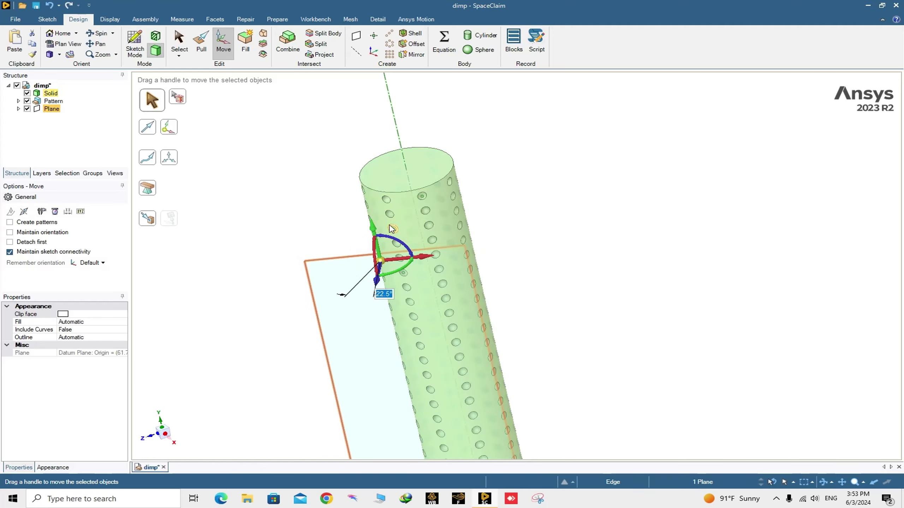
mouse_move(548, 234)
middle_down()
mouse_move(581, 230)
mouse_move(564, 239)
middle_up()
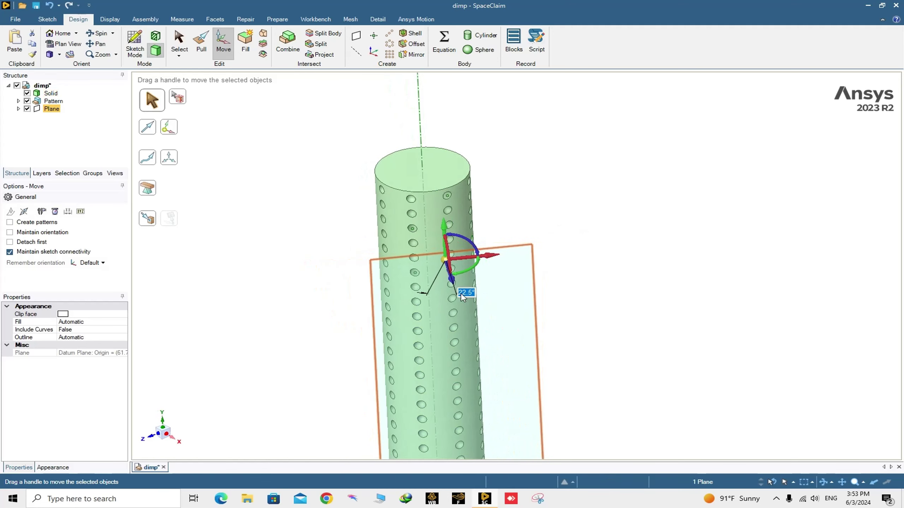
click(565, 248)
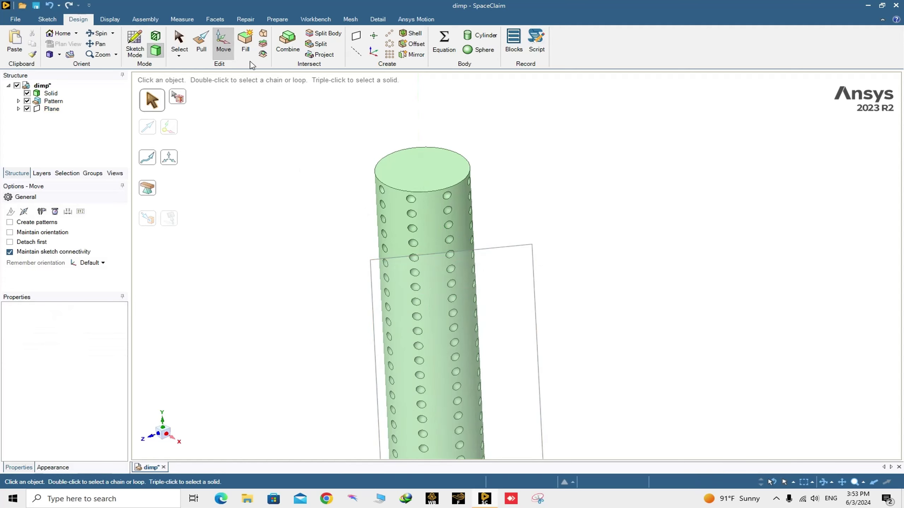
- Move the datum plane up to the cylinder's central axis
click(505, 251)
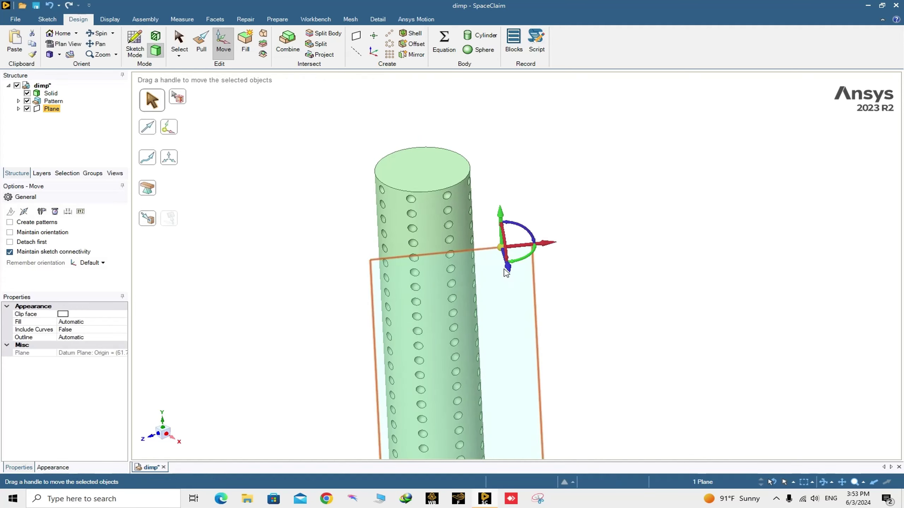
click(152, 221)
click(435, 198)
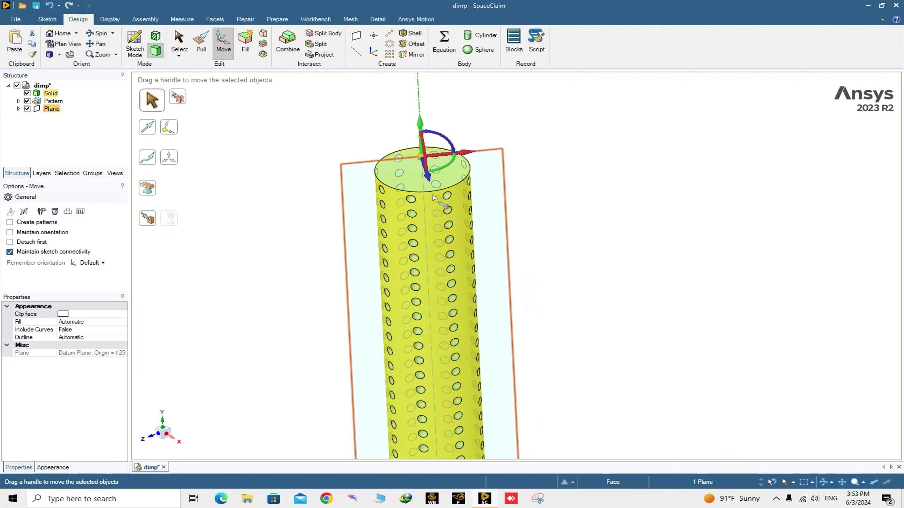
- Offset the datum plane 20 mm along its normal, from the cylinder's axis to the outer surface
middle_drag(434, 197, 523, 196)
drag(416, 191, 414, 198)
text(20)
key(Return)
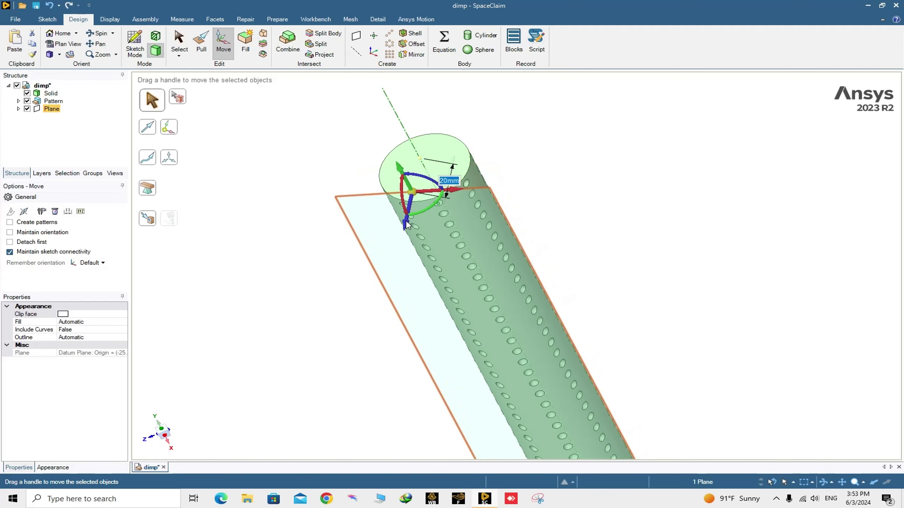
middle_drag(761, 177, 730, 170)
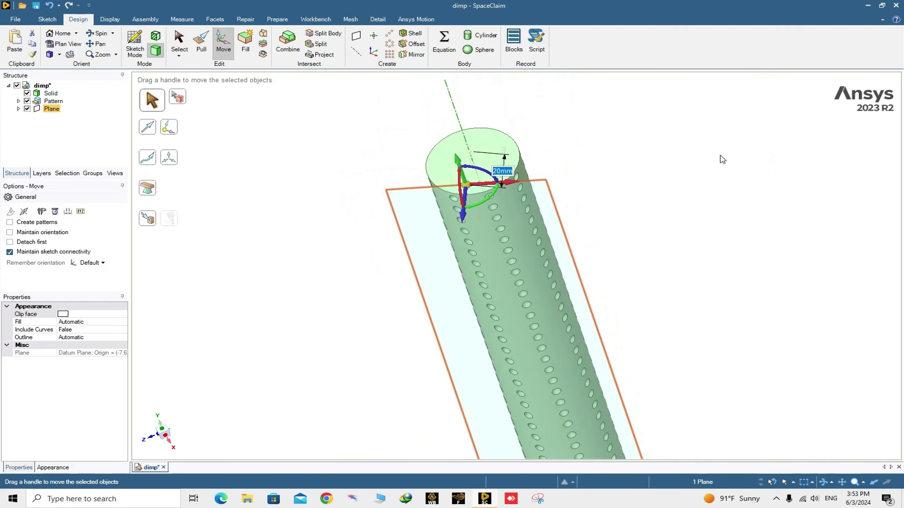
key(Escape)
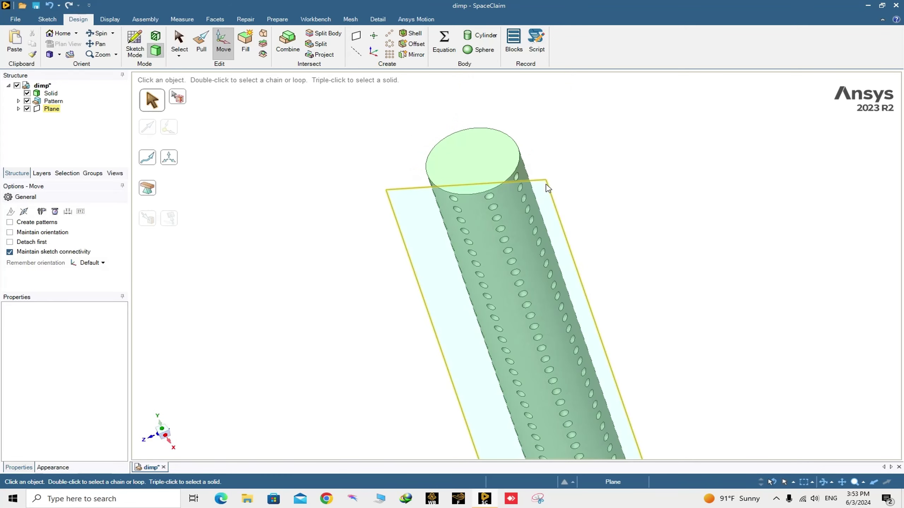
- Start a sketch on the datum plane and view it in plan at the cylinder's top end
click(546, 190)
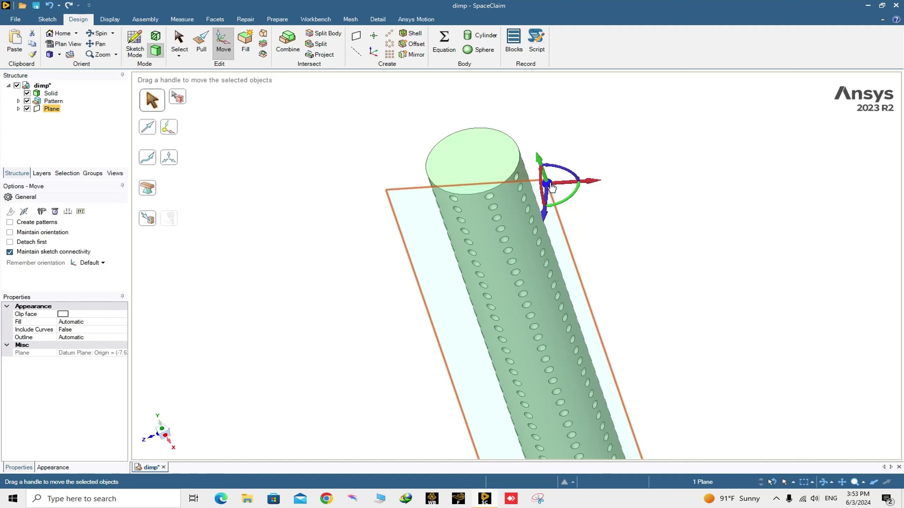
click(135, 42)
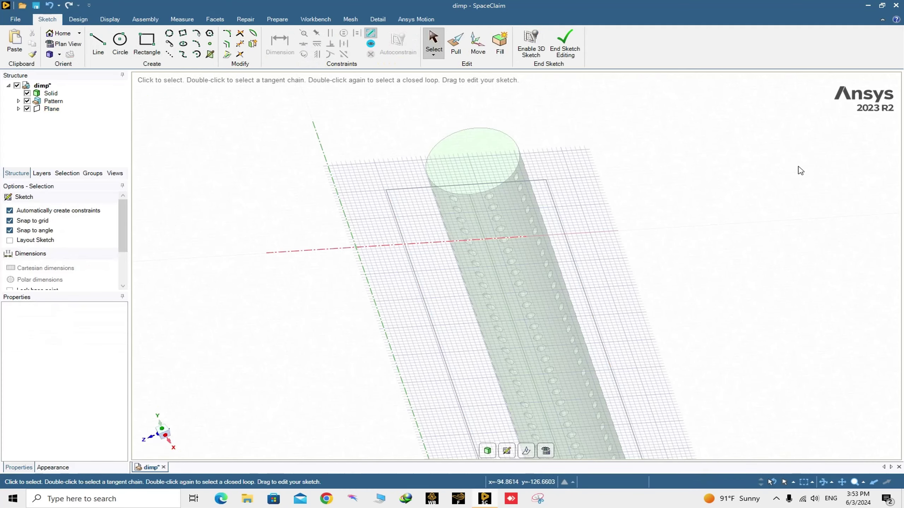
click(545, 451)
scroll(682, 196, down, 3)
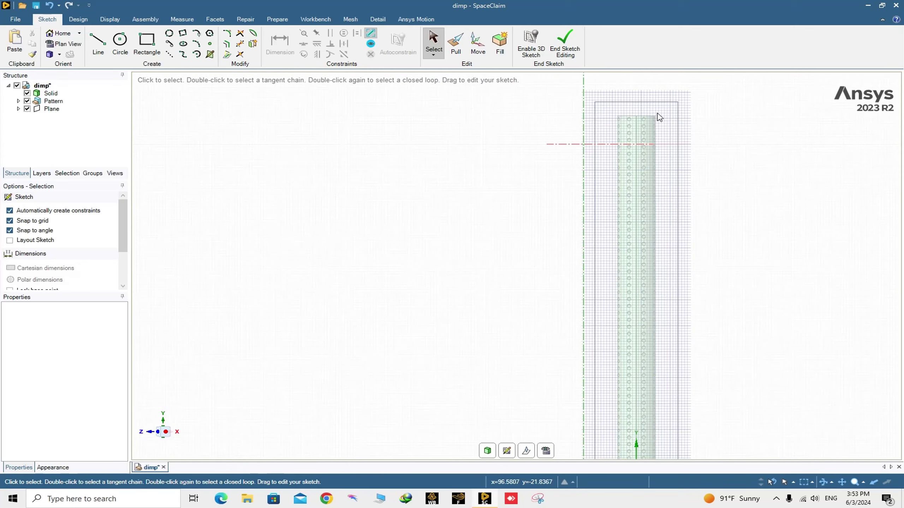
scroll(621, 196, up, 6)
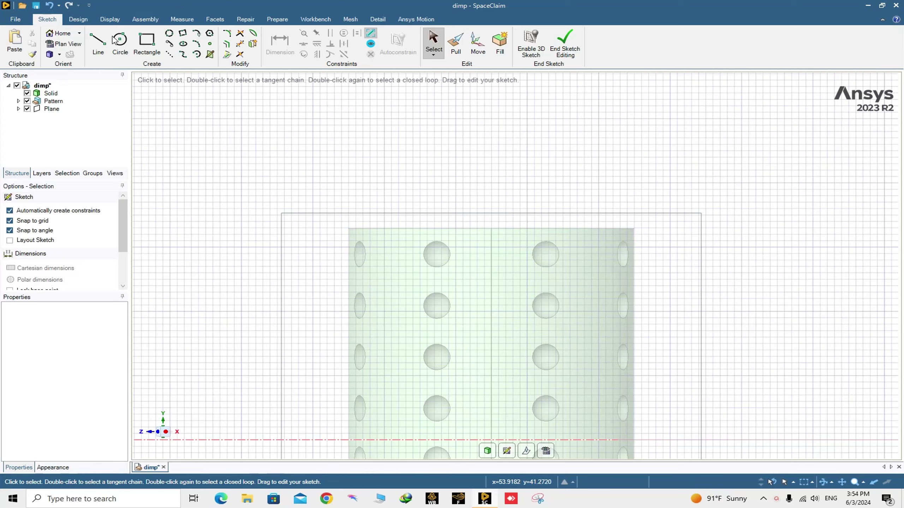
- Sketch a vertical 8 mm line down from the midpoint of the cylinder's top edge, between two dimple columns
click(103, 42)
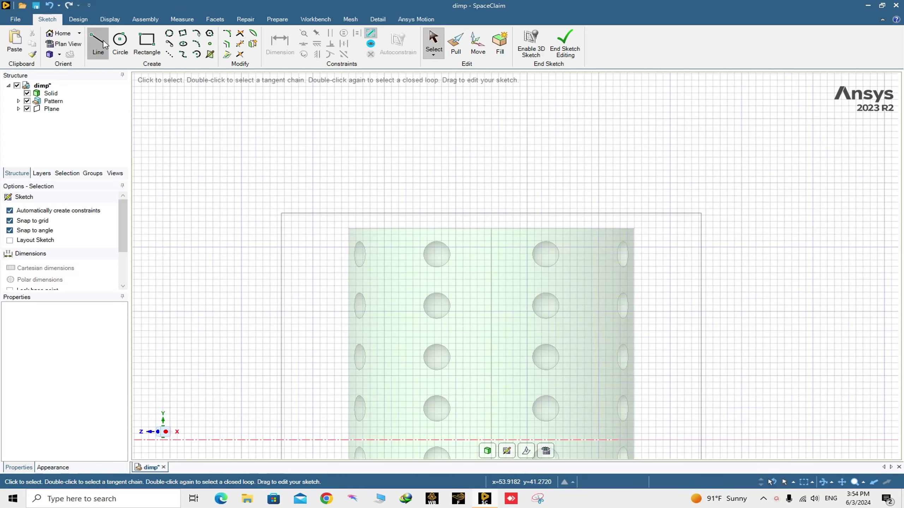
click(491, 230)
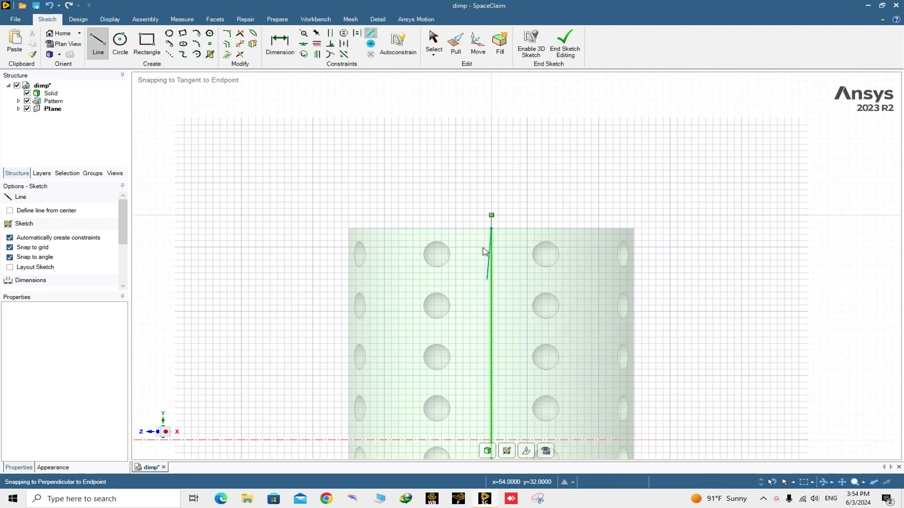
key(Escape)
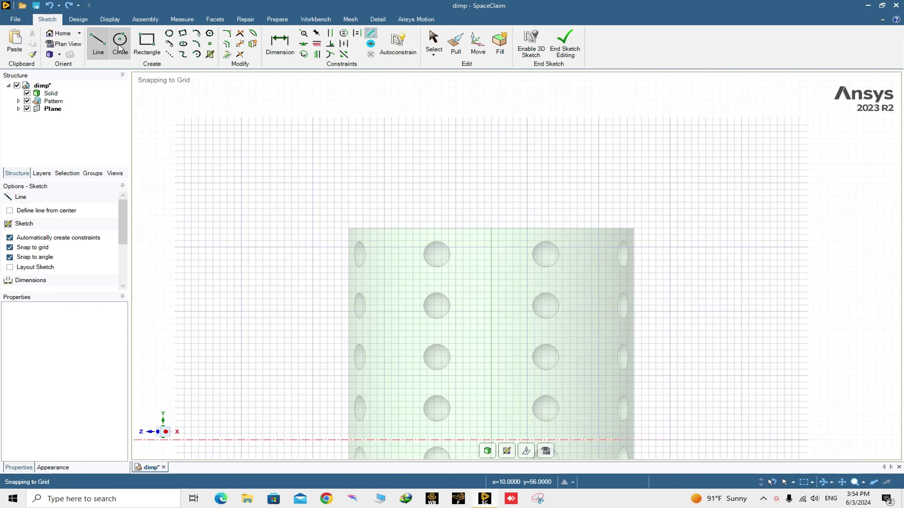
click(492, 230)
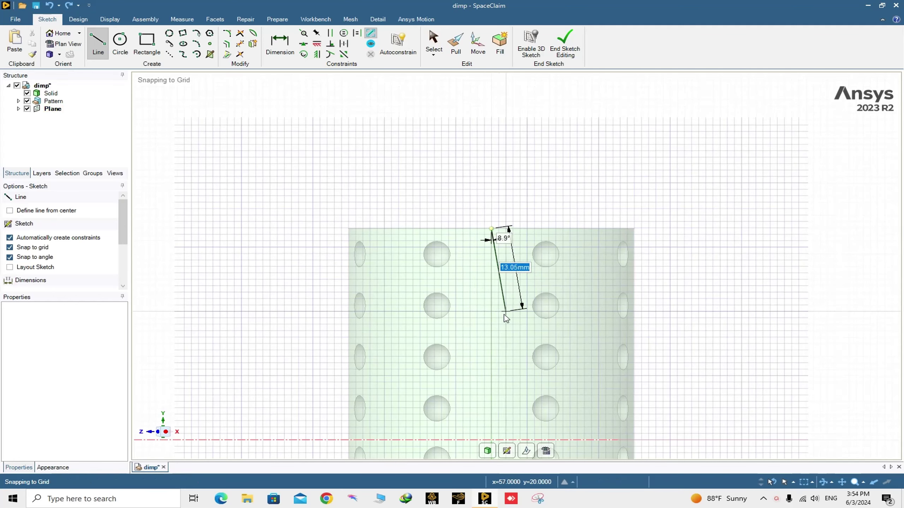
text(8)
key(Return)
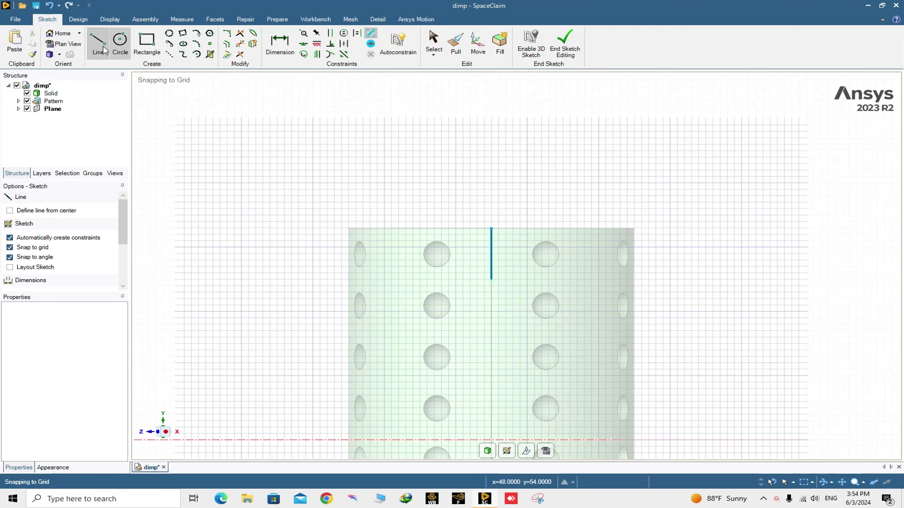
- Create a 4 mm diameter sphere with the No merge option, centred on the lower end of the 8 mm line
click(78, 18)
click(478, 50)
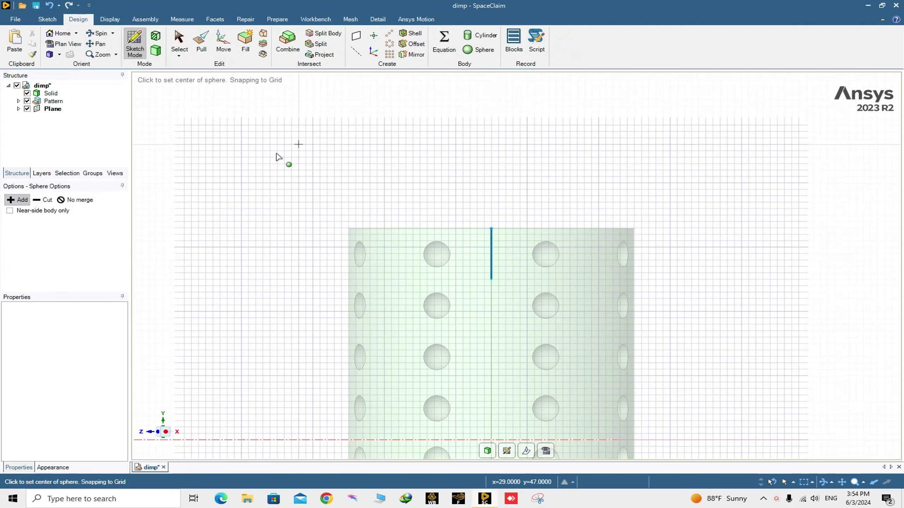
click(82, 201)
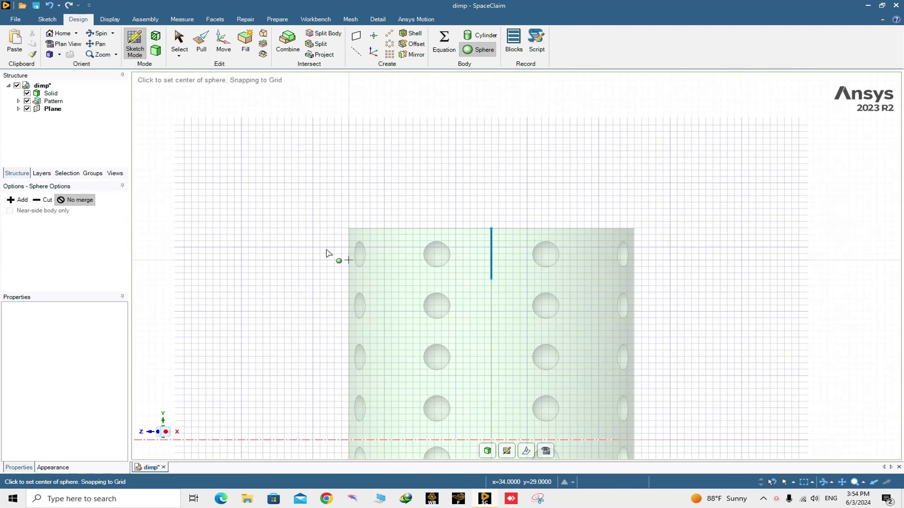
click(492, 280)
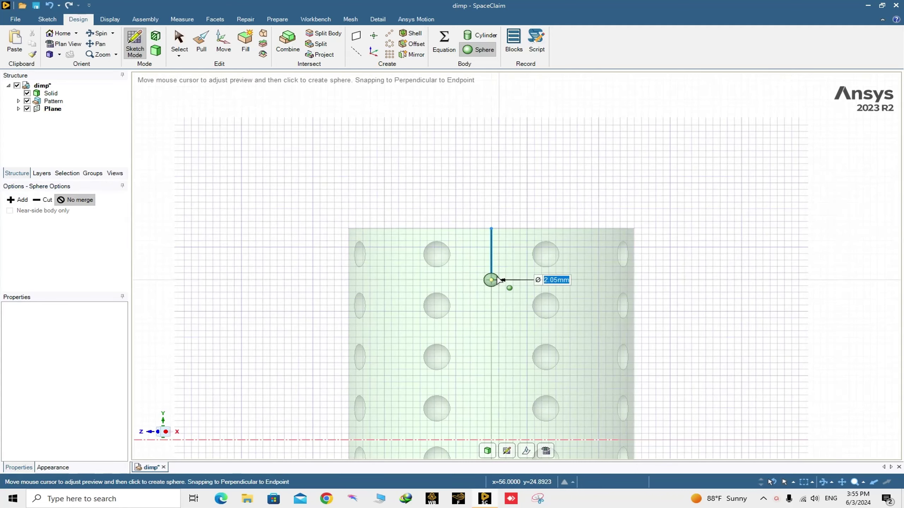
text(4)
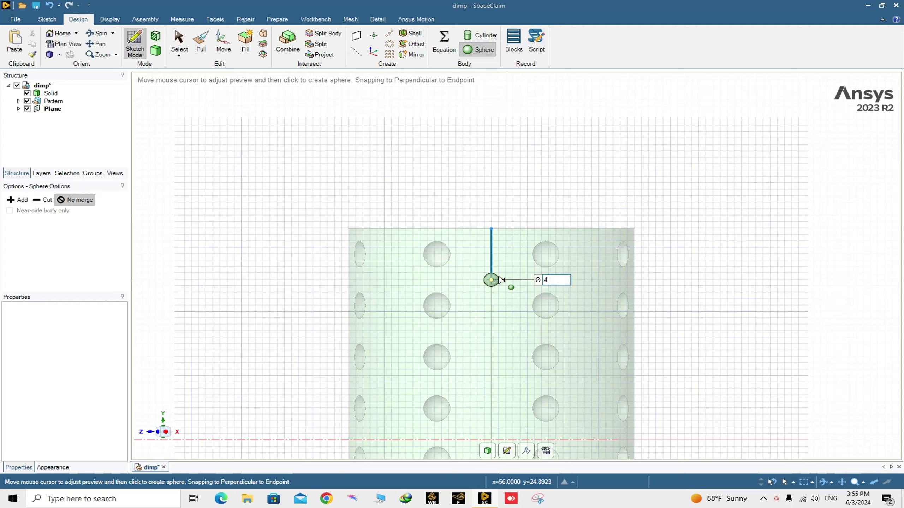
key(Return)
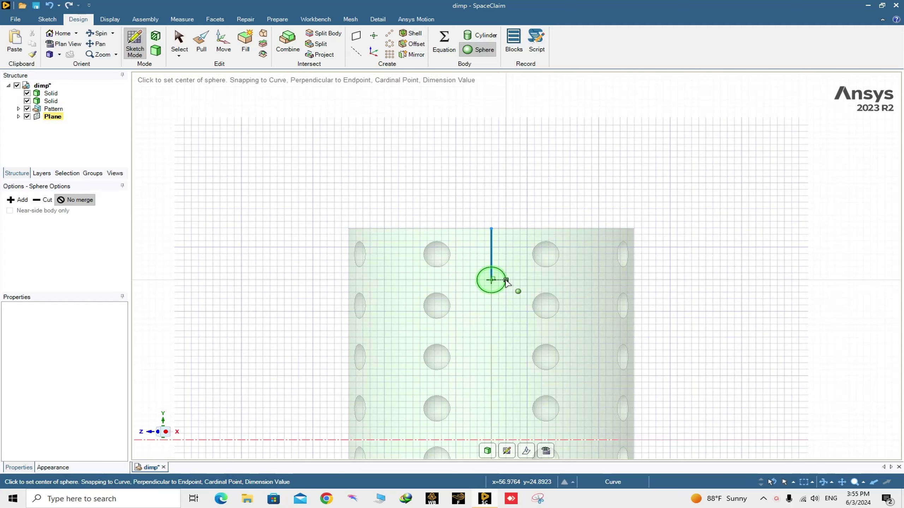
key(Escape)
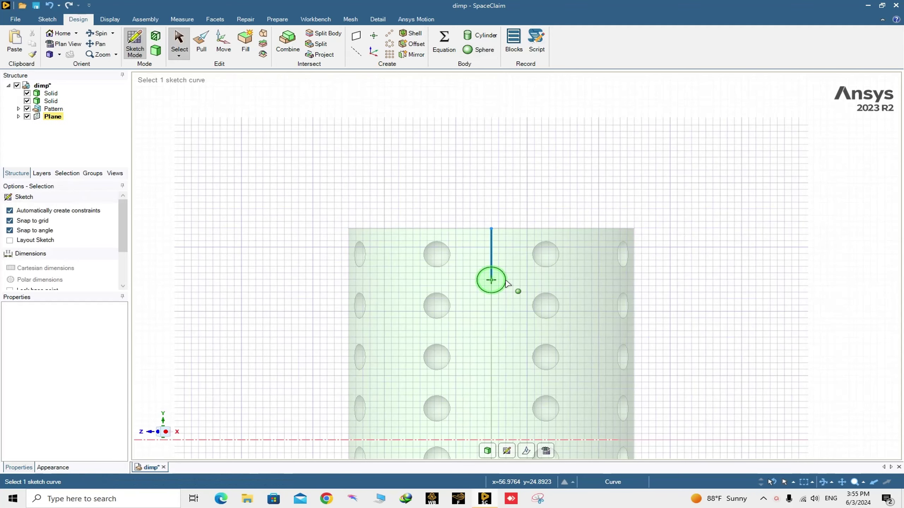
- Trim away the 8 mm construction line above the new sphere
mouse_move(518, 290)
middle_down()
mouse_move(510, 282)
mouse_move(481, 292)
middle_up()
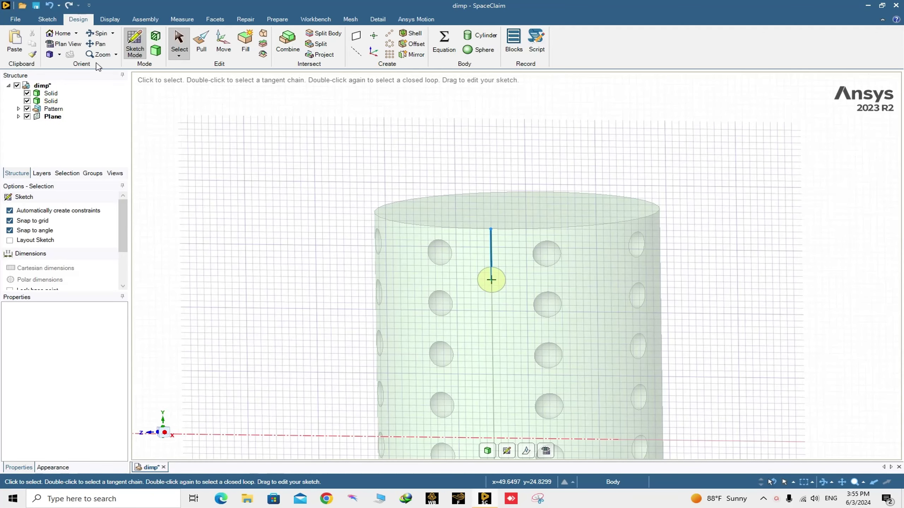
click(48, 19)
click(240, 44)
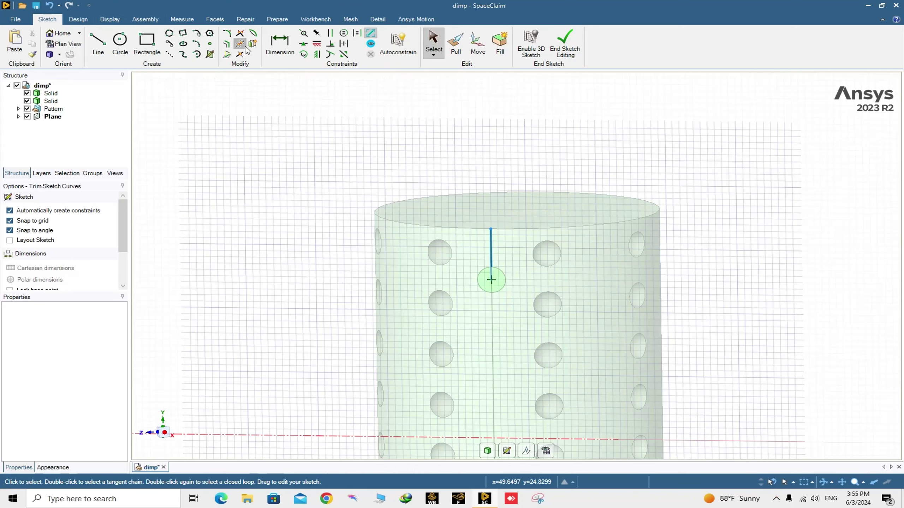
click(491, 251)
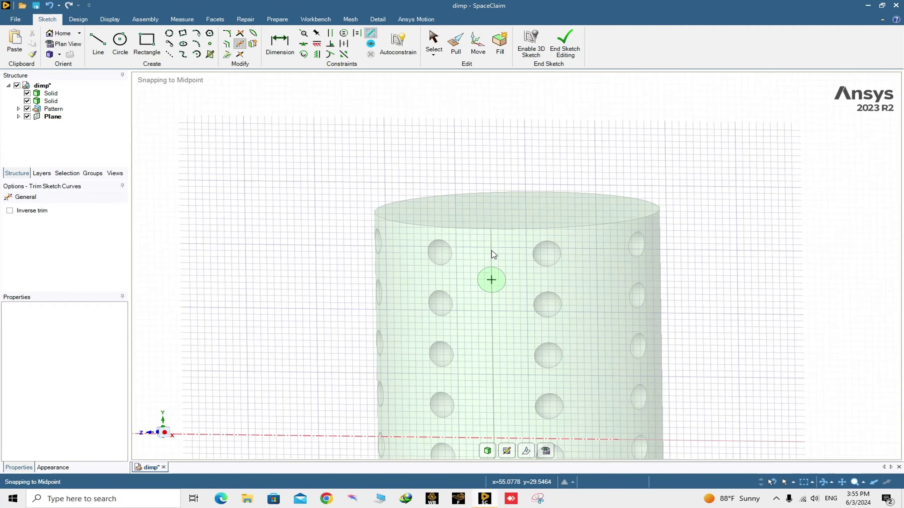
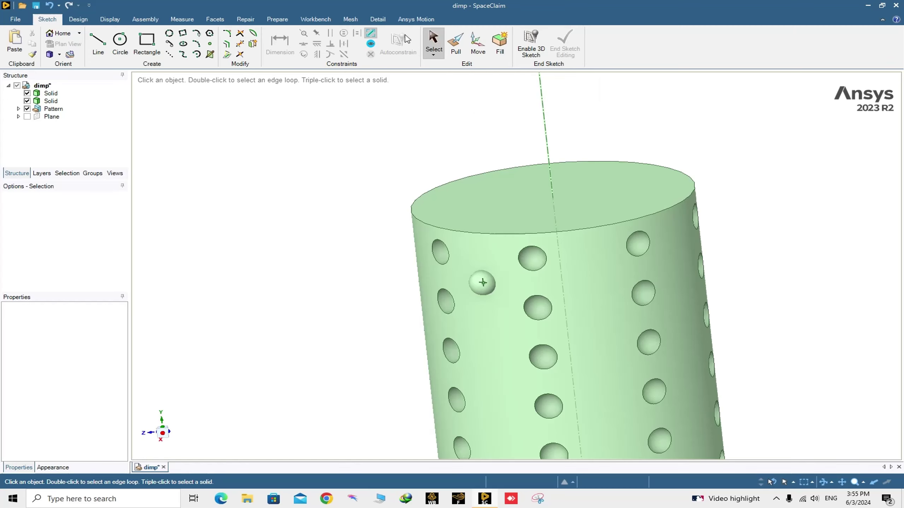
- Set up a one-dimensional linear pattern of the new sphere along the cylinder's axis, directed down the cylinder
click(480, 285)
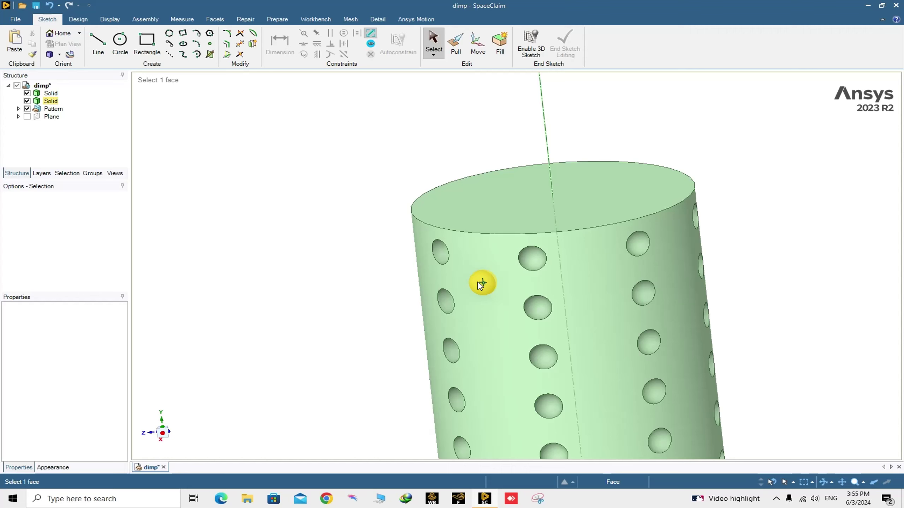
click(389, 174)
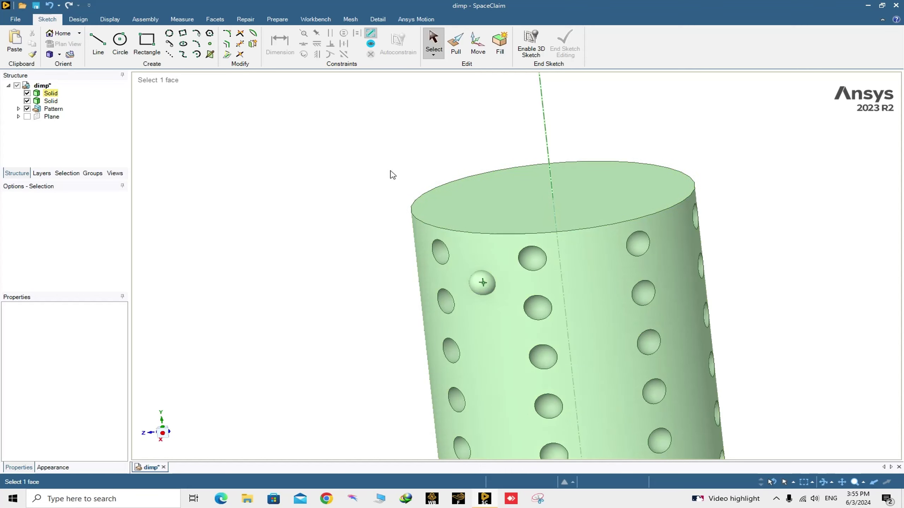
click(79, 20)
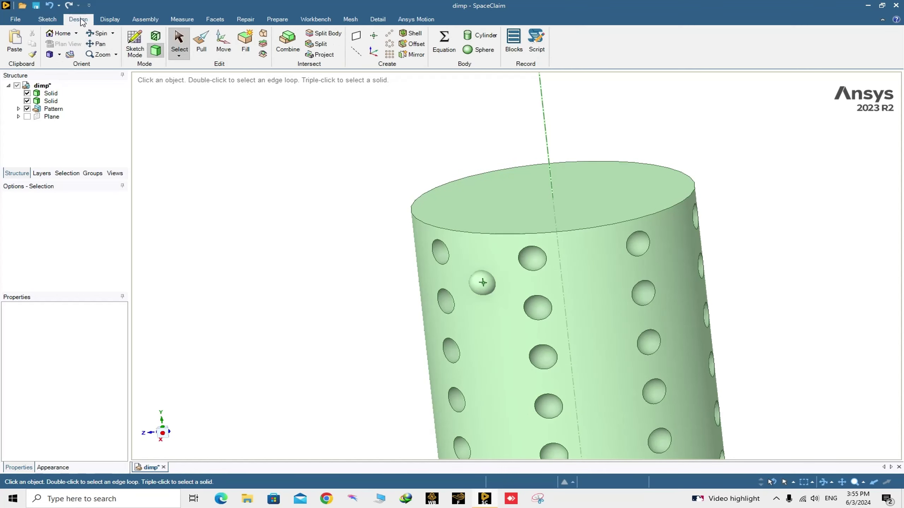
click(389, 33)
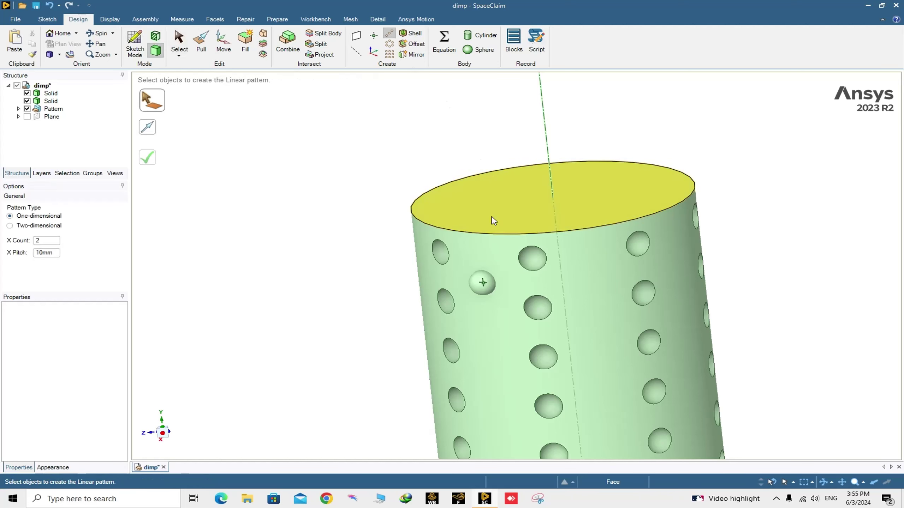
click(483, 282)
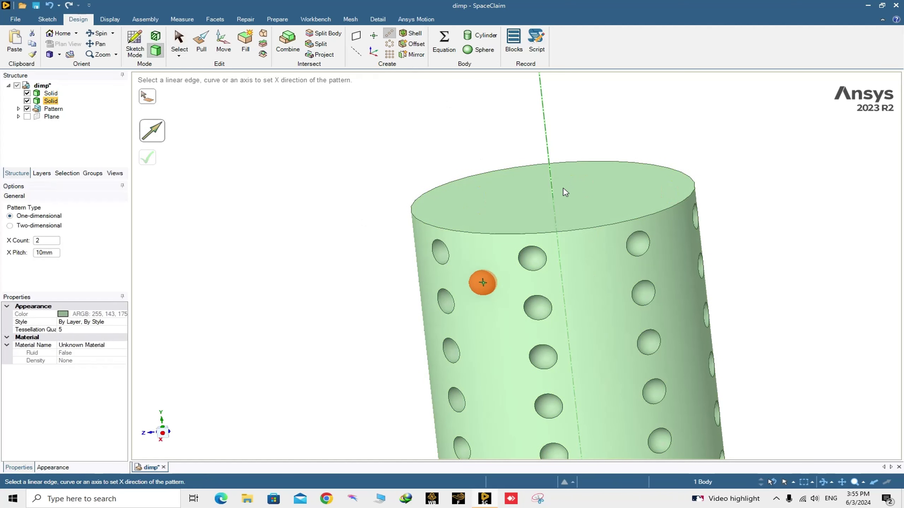
click(556, 201)
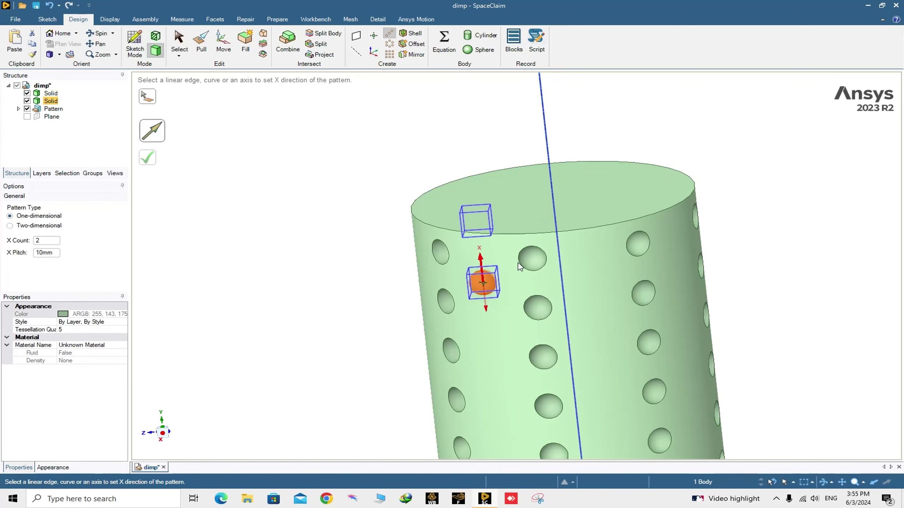
click(486, 308)
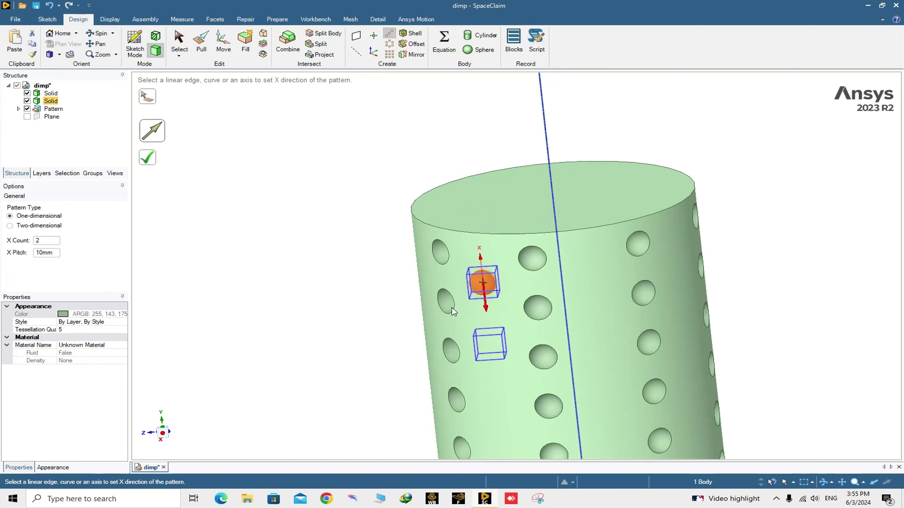
- Set the linear pattern's count to 48 and its pitch to 8 mm, and check its extent at the cylinder's lower end
click(39, 240)
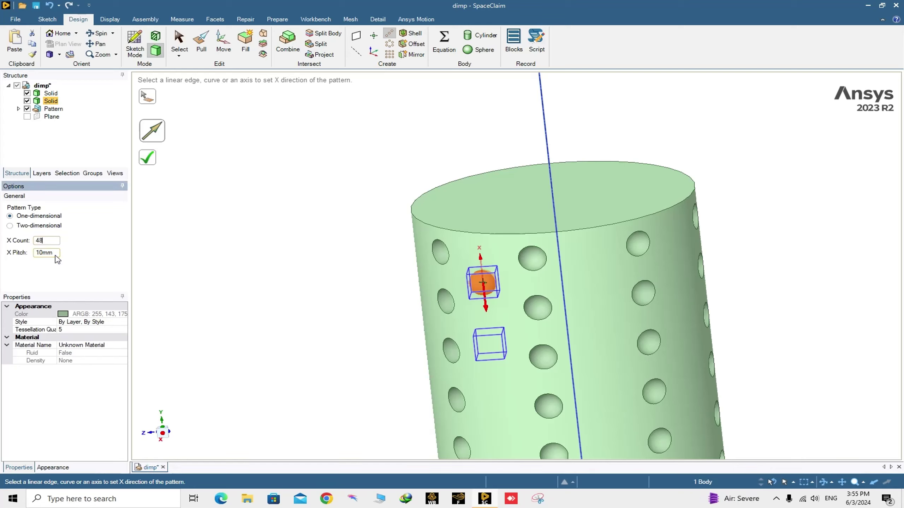
key(Tab)
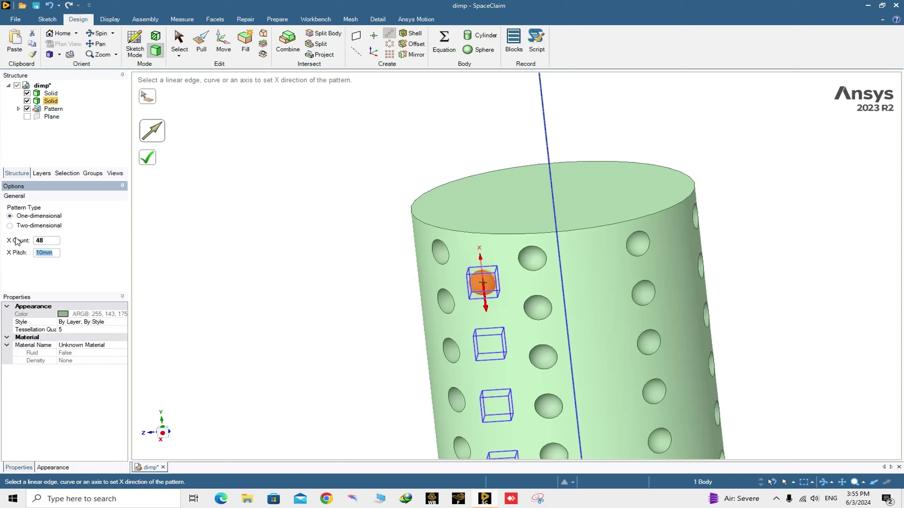
text(8)
scroll(527, 320, up, 4)
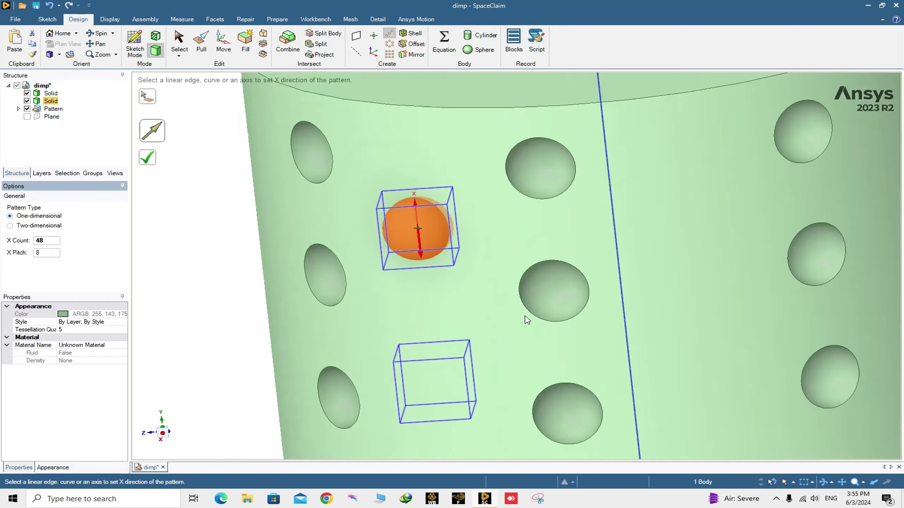
scroll(527, 320, down, 8)
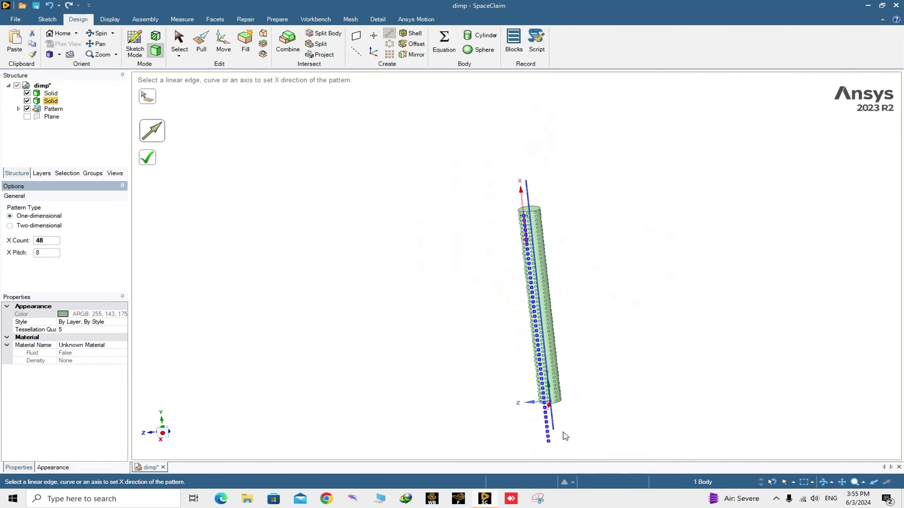
scroll(559, 412, up, 2)
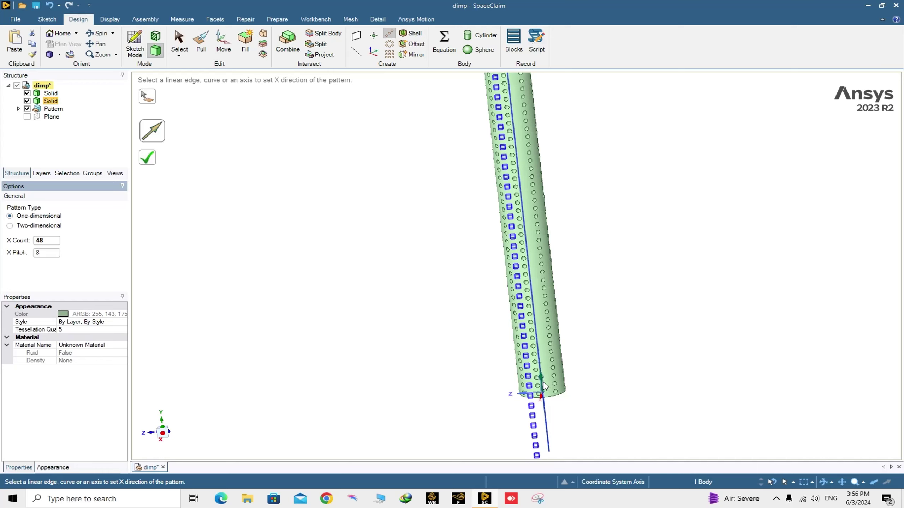
scroll(543, 385, up, 3)
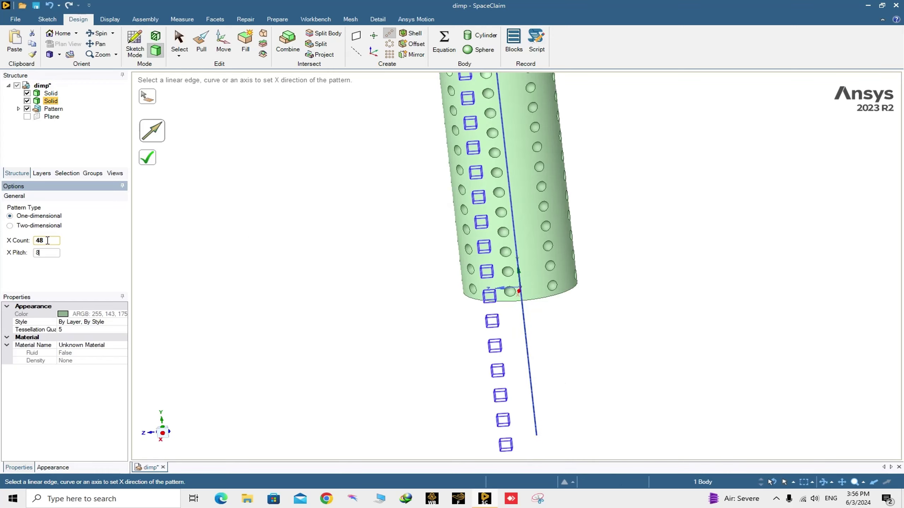
- Raise the linear pattern's count to 49 so the spheres extend to the cylinder's lower end
middle_drag(288, 230, 343, 222)
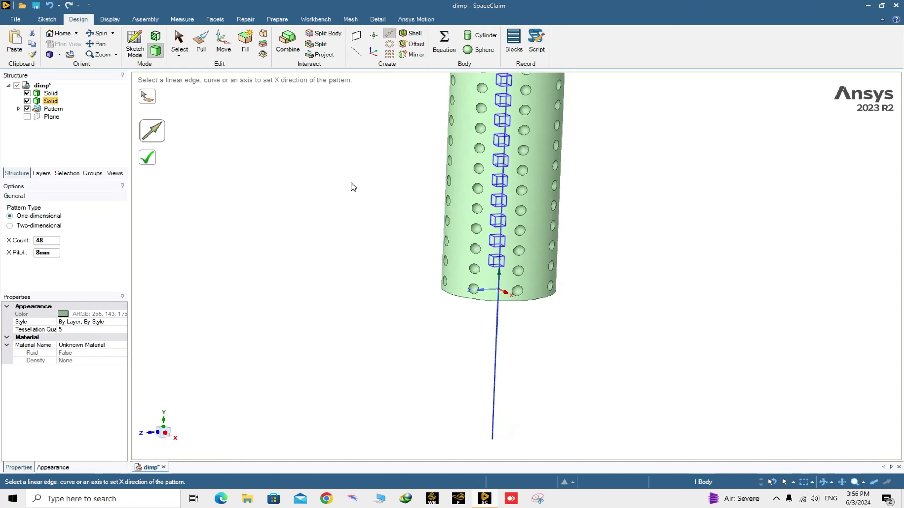
scroll(446, 180, down, 3)
scroll(490, 201, up, 3)
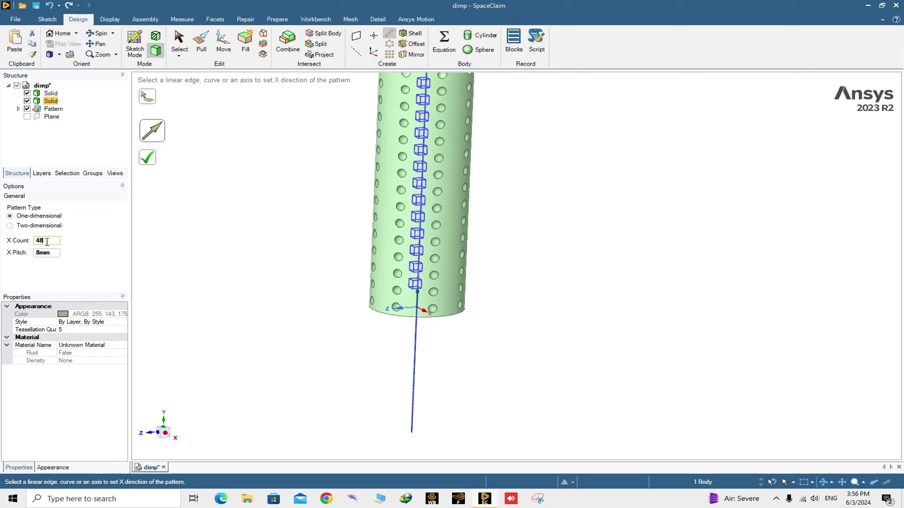
key(BackSpace)
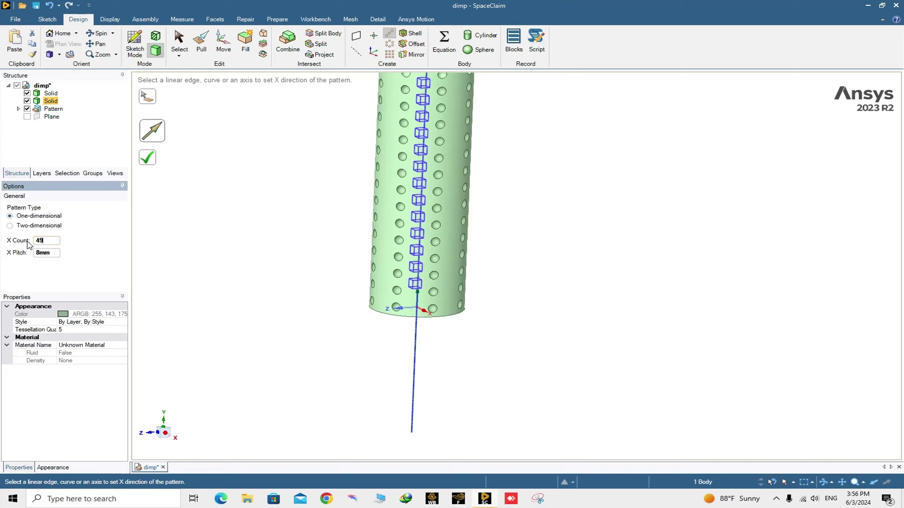
key(Return)
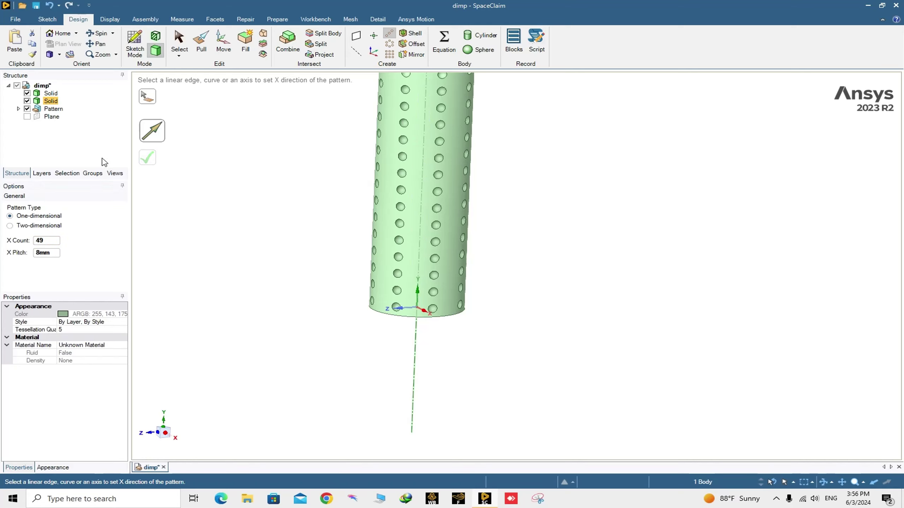
- Pick the cylinder's axis again as the pattern direction and create the linear pattern of 49 spheres at 8 mm pitch
click(421, 204)
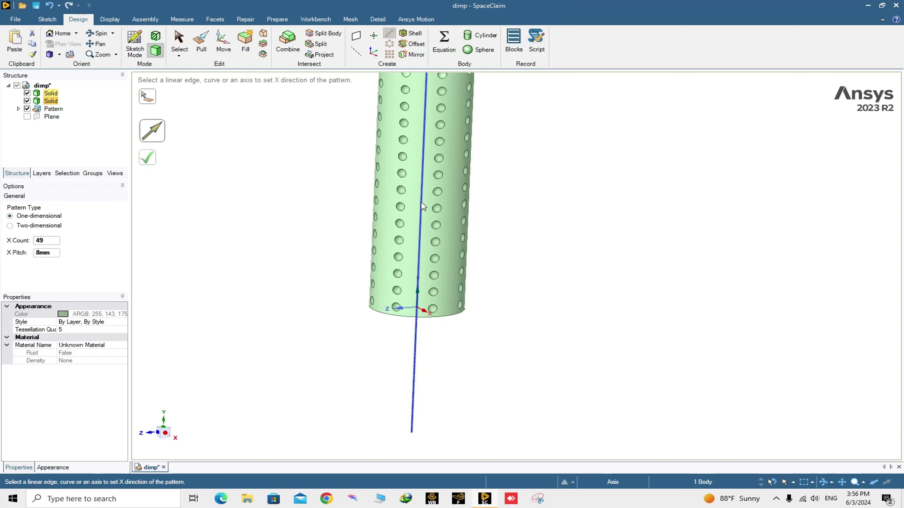
scroll(254, 231, down, 5)
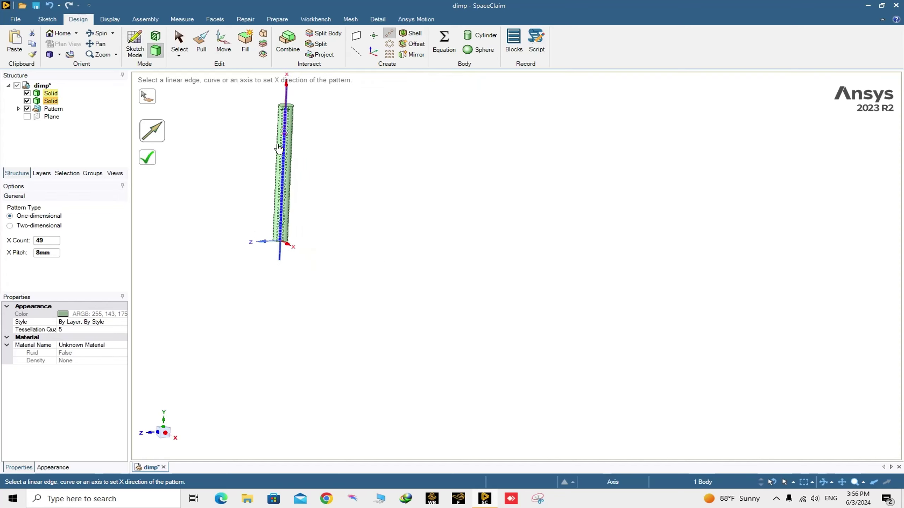
scroll(283, 178, up, 3)
scroll(333, 300, down, 2)
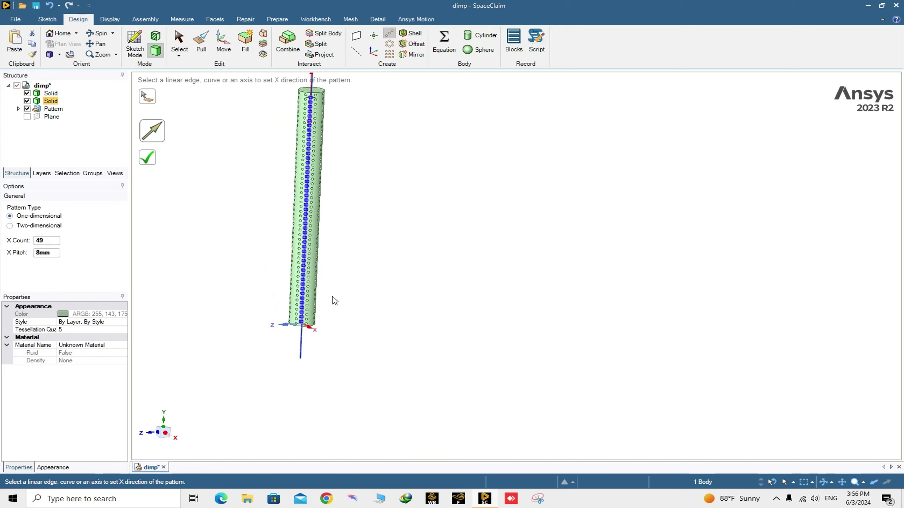
scroll(228, 157, up, 3)
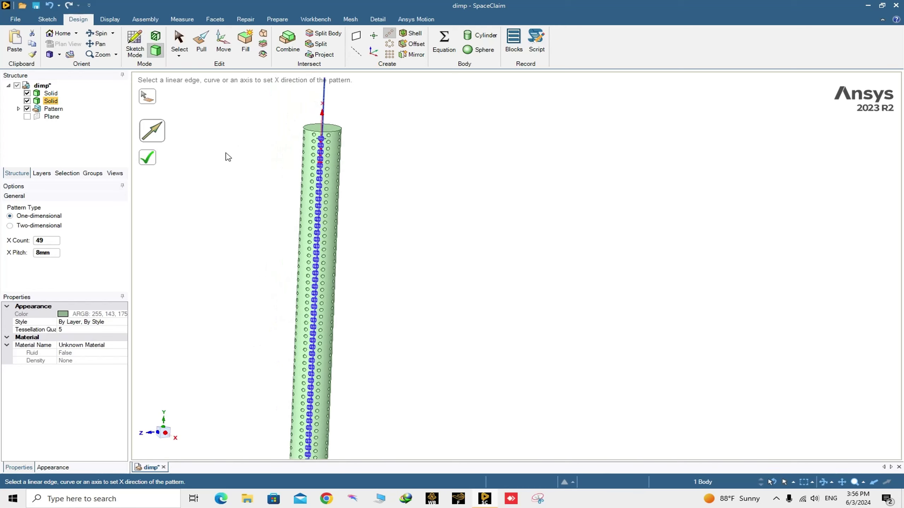
click(155, 159)
- Create a one-dimensional circular pattern of the new sphere column about the cylinder's top circular edge, with count 8 over 360°
scroll(363, 180, up, 5)
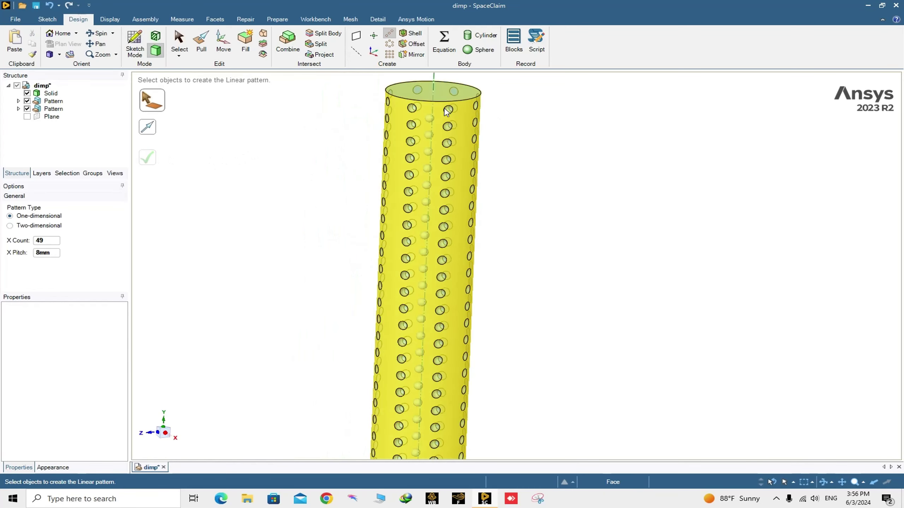
middle_drag(542, 141, 512, 149)
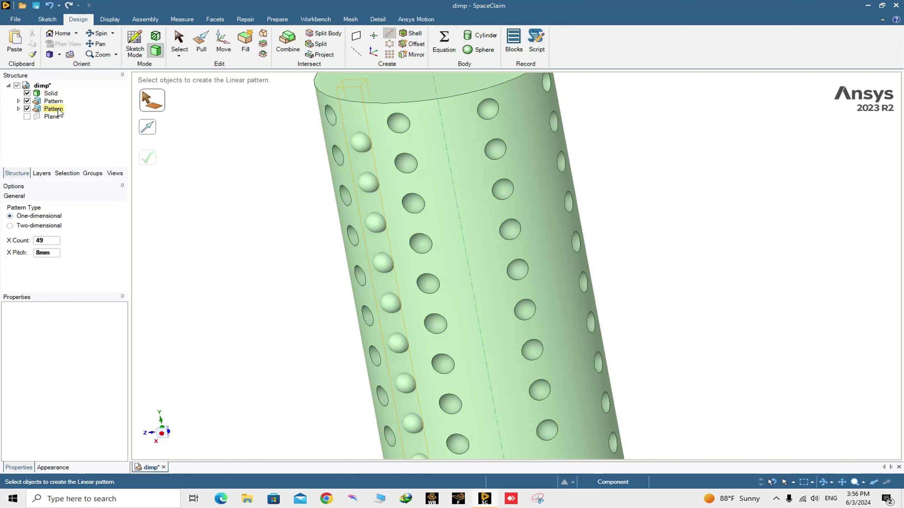
click(392, 44)
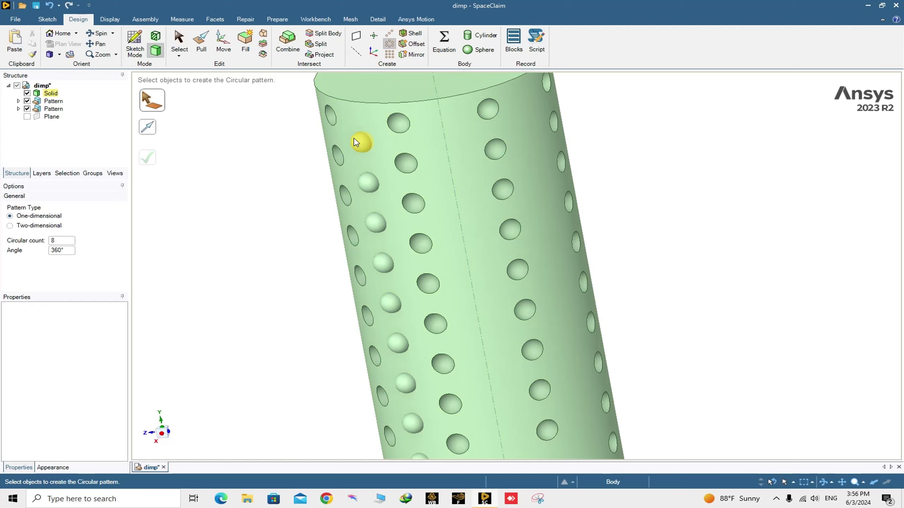
click(363, 142)
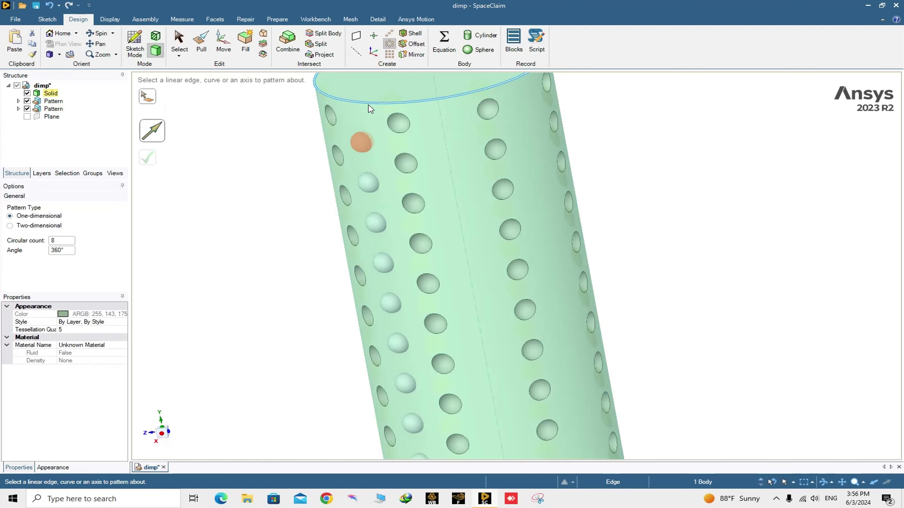
click(370, 102)
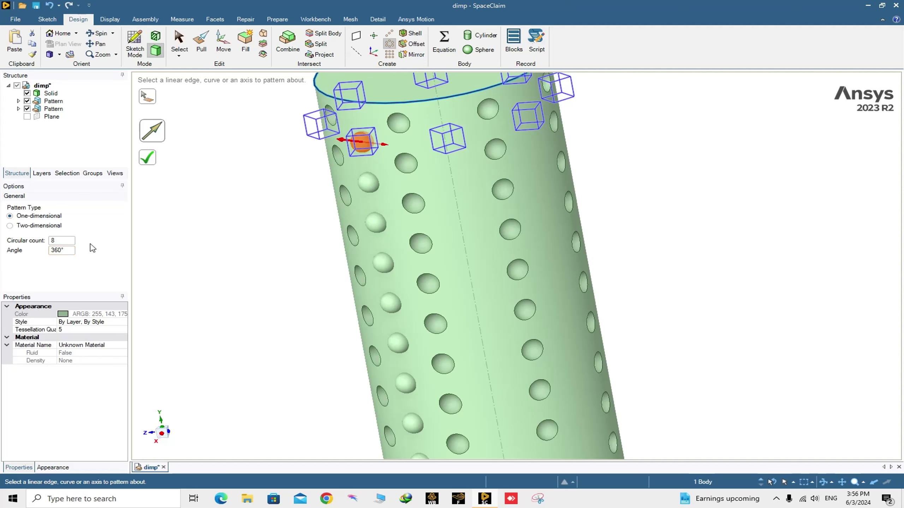
click(149, 162)
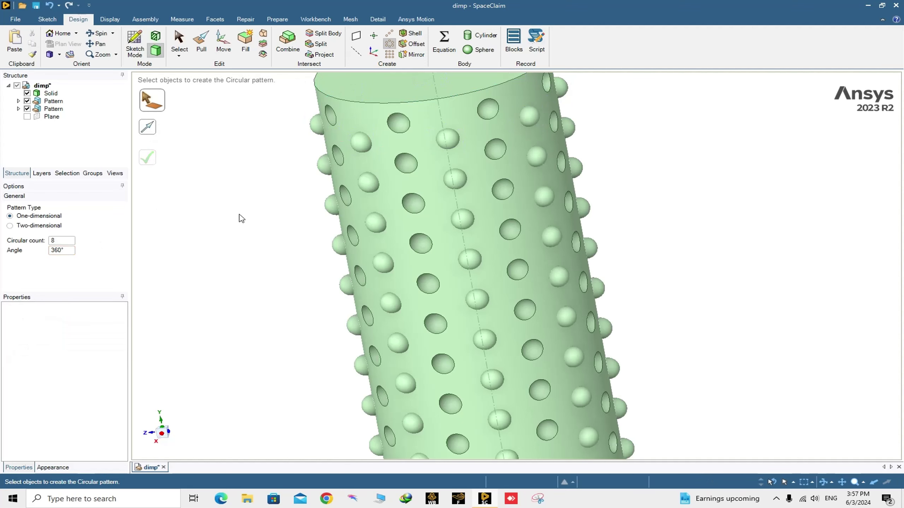
- Inspect the patterned spheres between the existing dimple columns, from the cylinder's upper end to its lower end
middle_drag(242, 219, 258, 201)
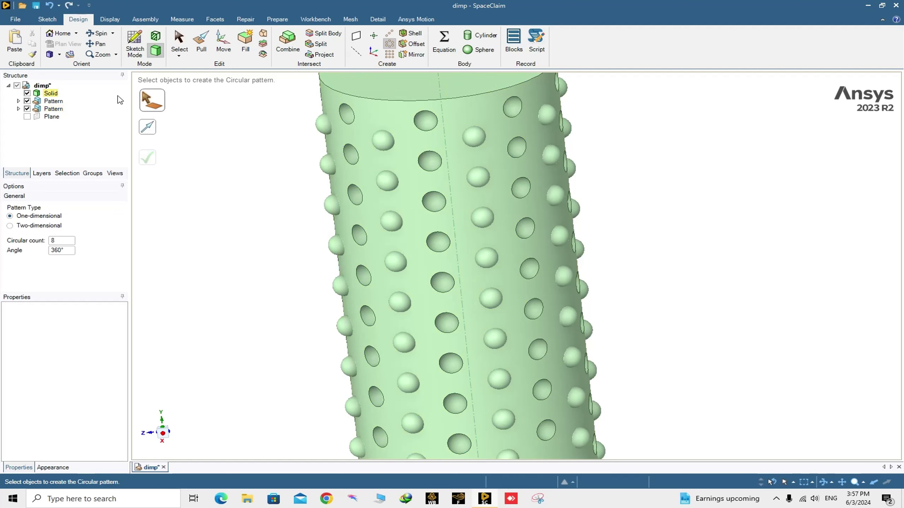
scroll(302, 192, up, 3)
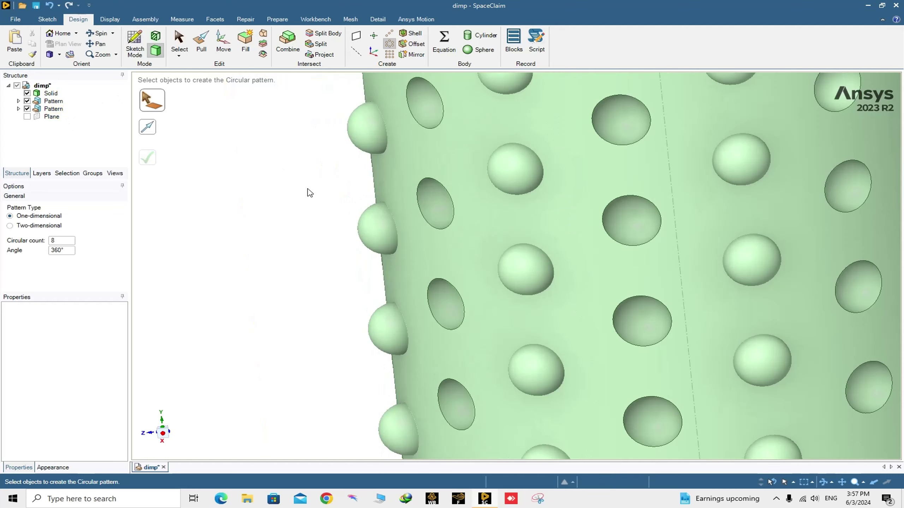
scroll(308, 194, down, 10)
scroll(335, 385, up, 5)
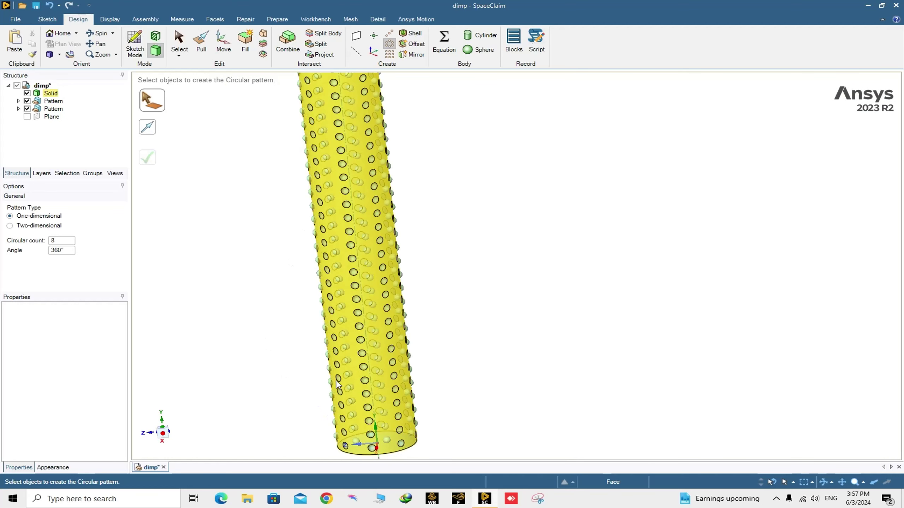
scroll(334, 382, down, 5)
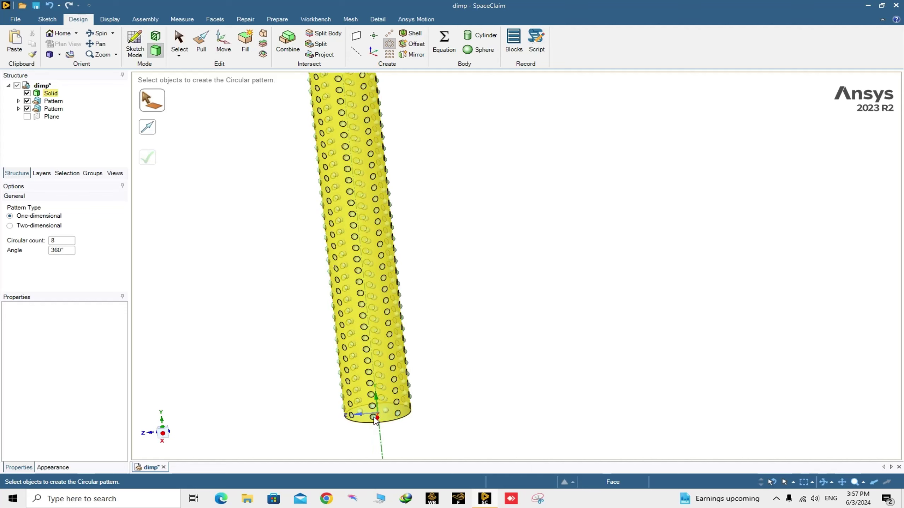
scroll(366, 430, up, 5)
scroll(367, 430, up, 2)
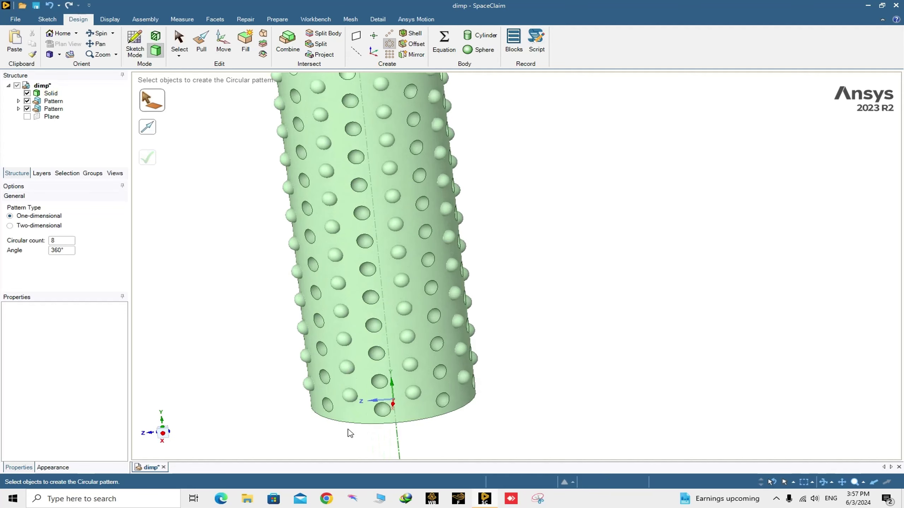
scroll(351, 434, down, 5)
scroll(309, 137, up, 5)
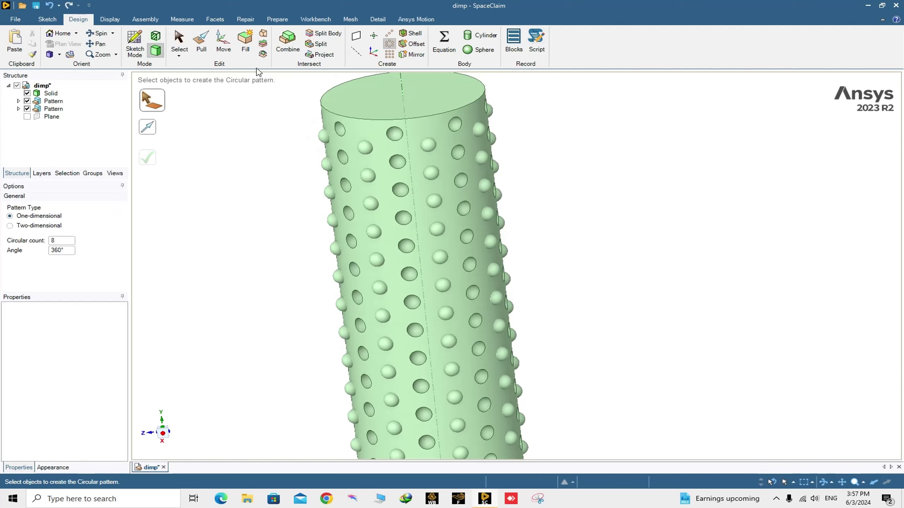
- Combine the cylinder as target with the new sphere pattern as cutter, keeping the cutter, to cut the second set of dimples
click(179, 41)
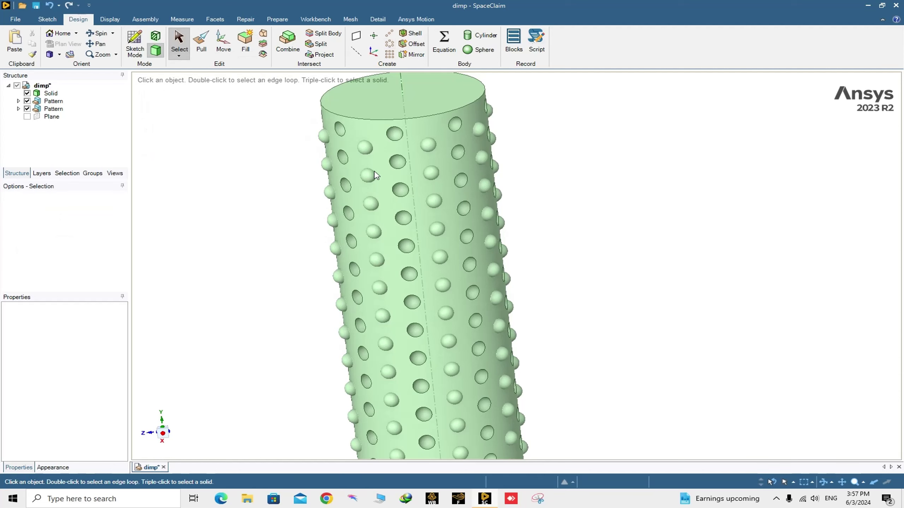
click(362, 149)
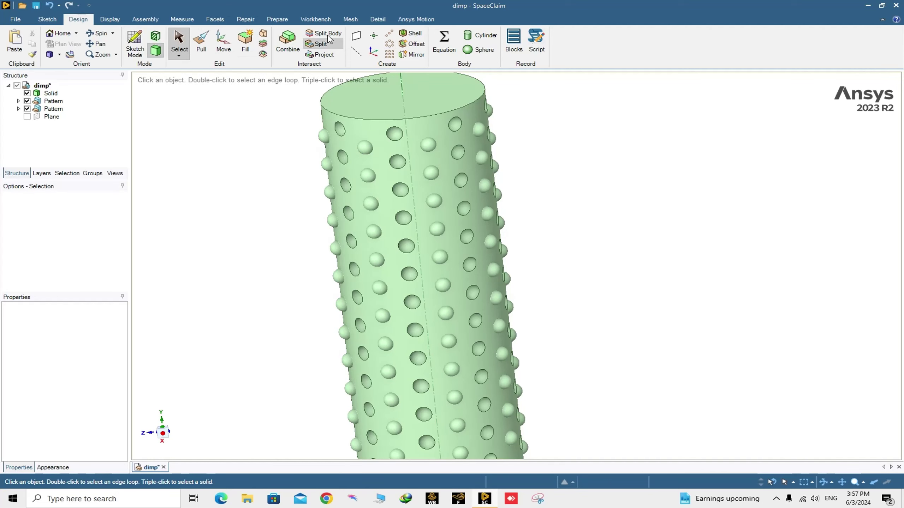
click(297, 47)
click(369, 106)
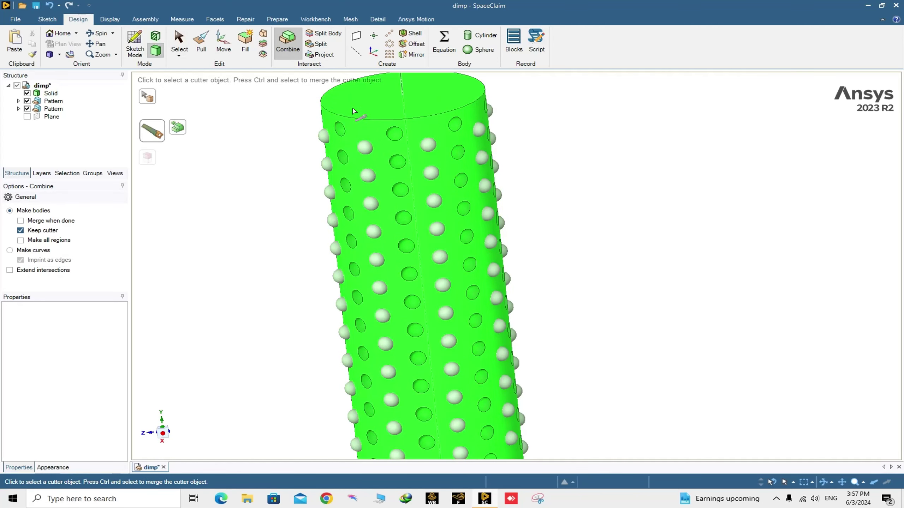
click(364, 152)
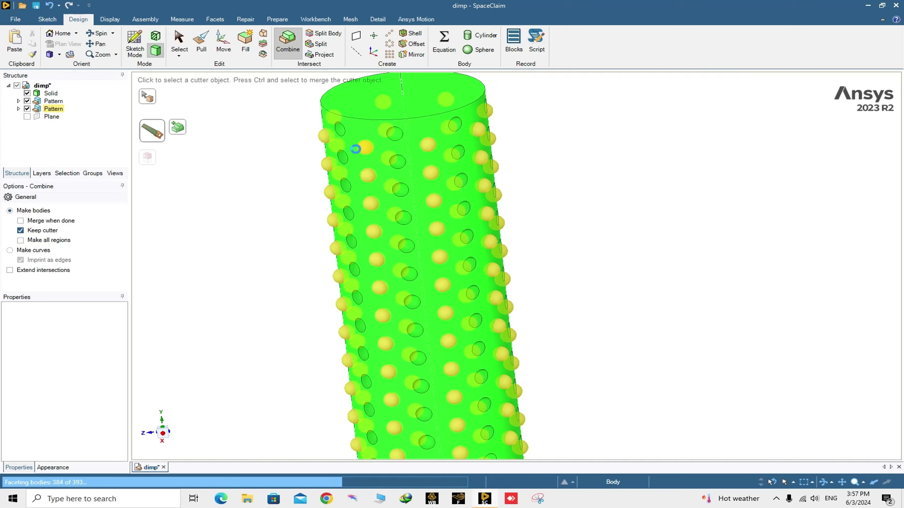
click(356, 149)
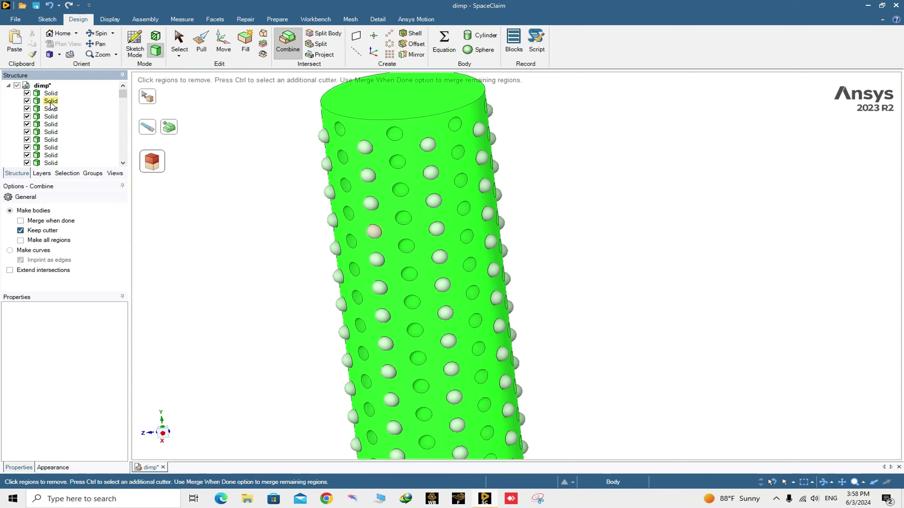
scroll(55, 144, down, 1)
key(Escape)
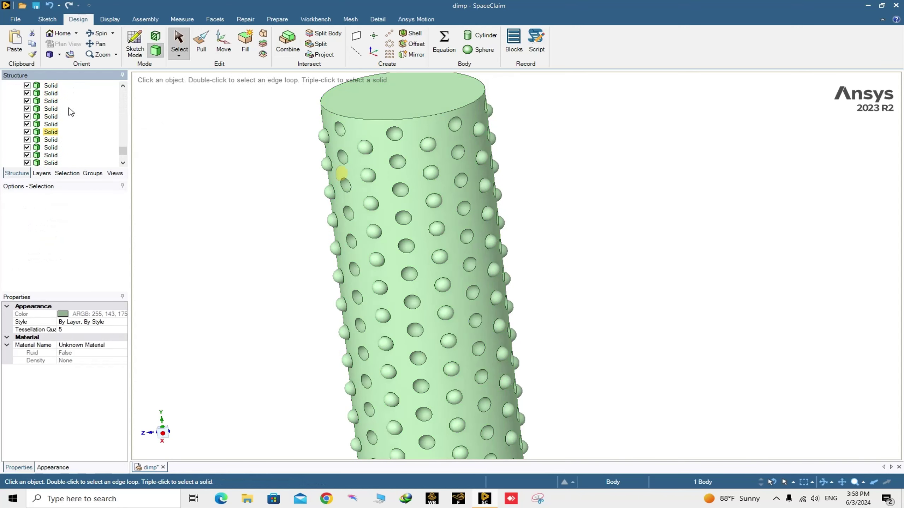
- Delete the first batch of leftover cut solids listed below the main cylinder body
scroll(71, 121, up, 3)
scroll(74, 124, up, 1)
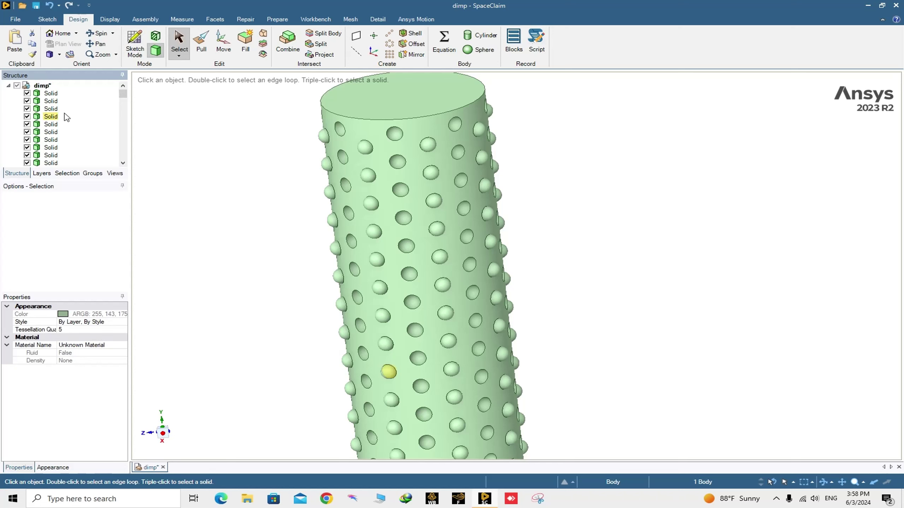
shift+click(55, 103)
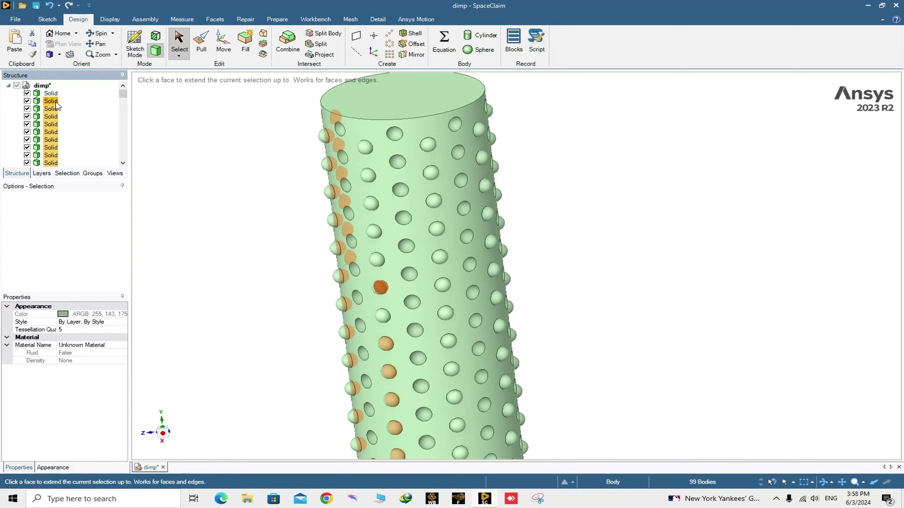
right_click(55, 102)
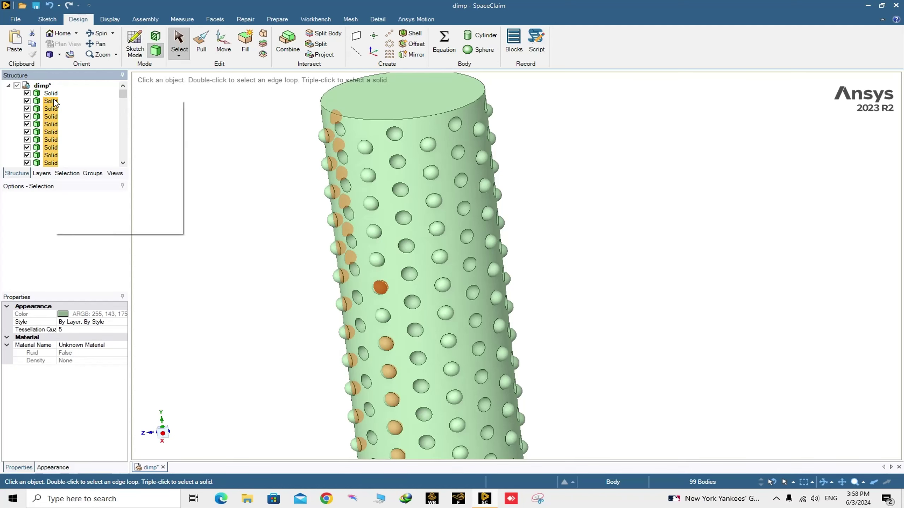
click(81, 151)
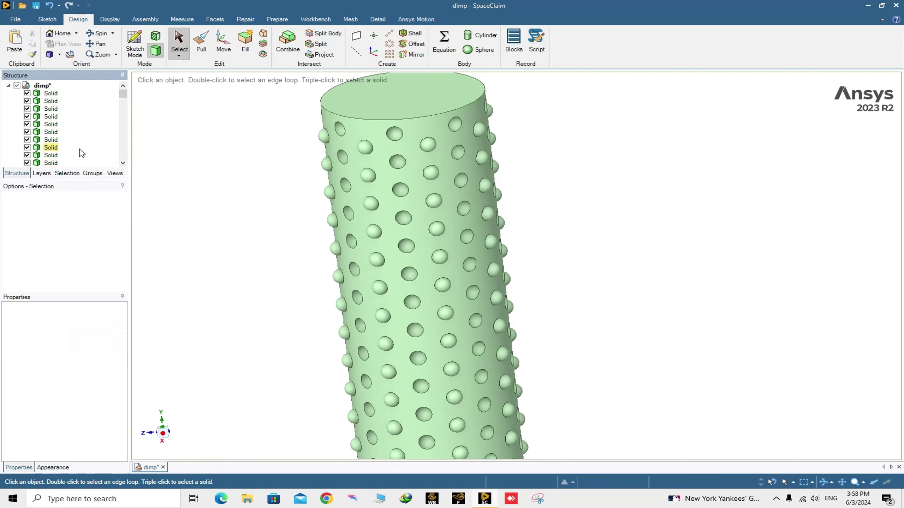
- Select the next batch of leftover cut solids, from the last listed one up to the one below the cylinder body, and delete them
scroll(57, 151, down, 5)
scroll(56, 151, down, 1)
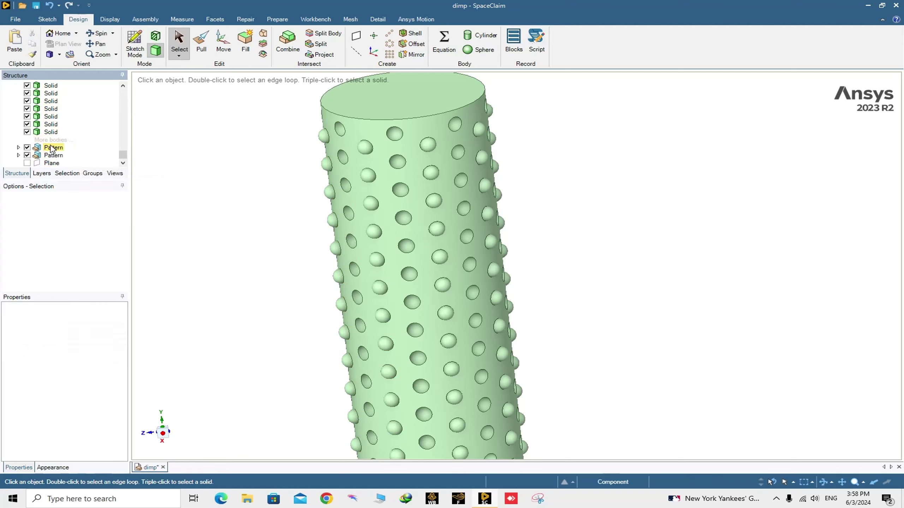
click(51, 132)
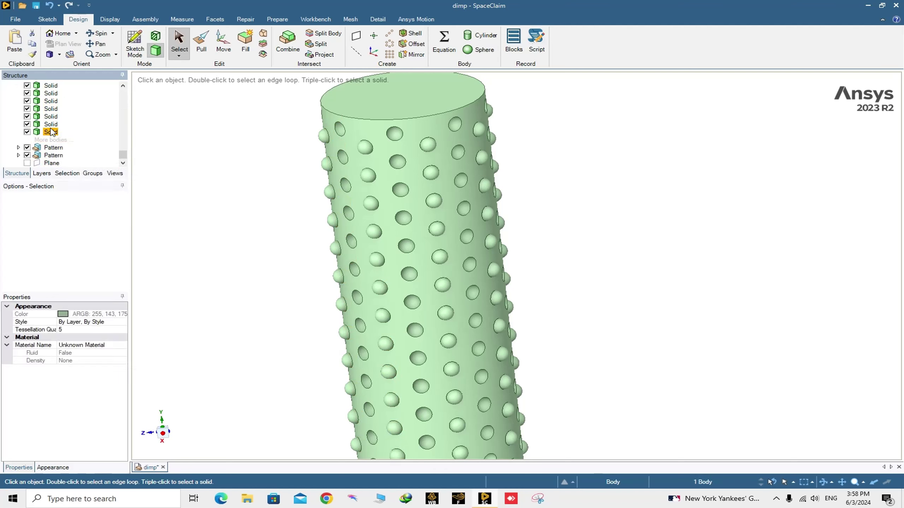
click(51, 140)
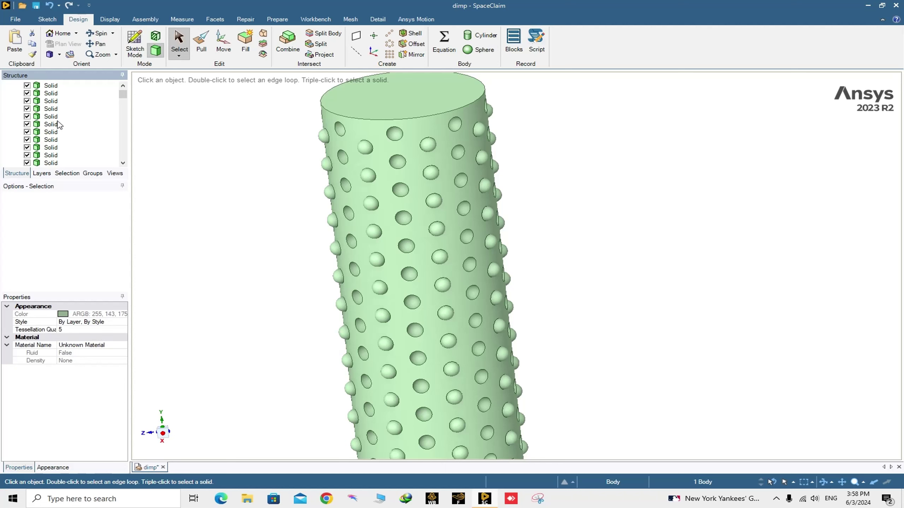
scroll(59, 125, up, 1)
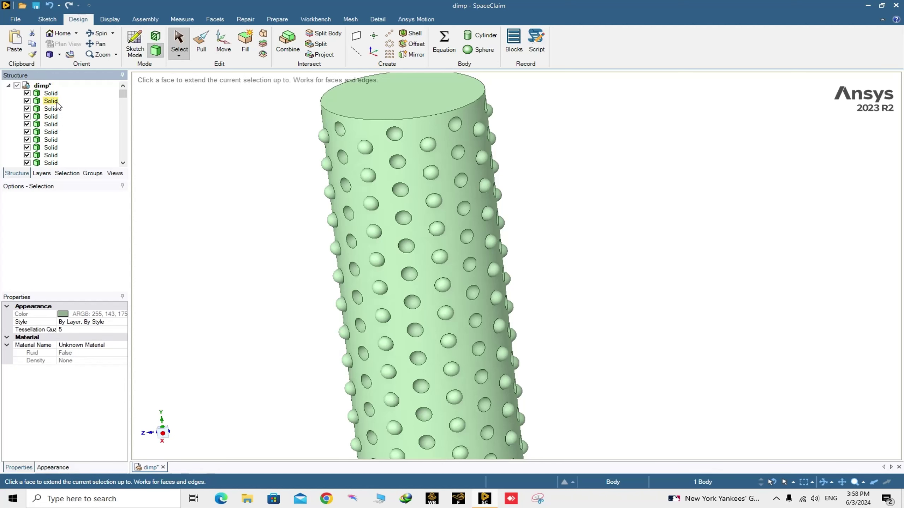
shift+click(56, 102)
right_click(56, 103)
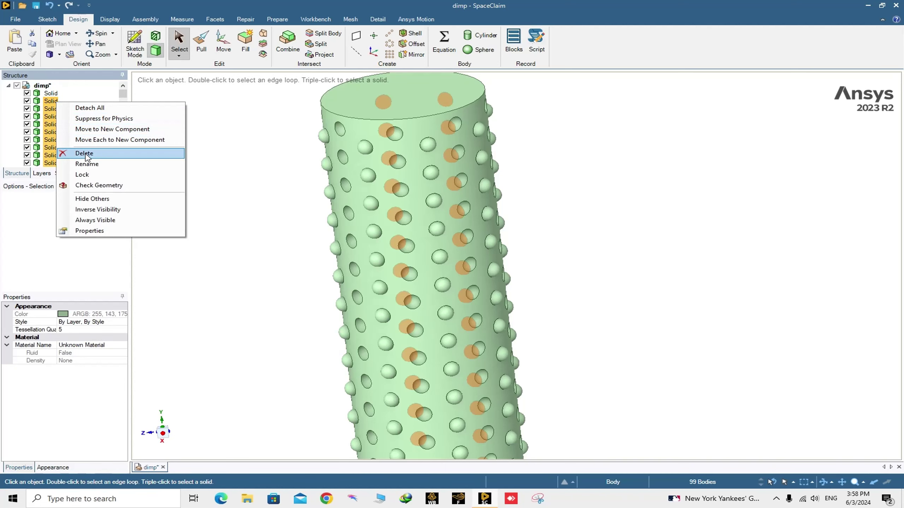
click(84, 153)
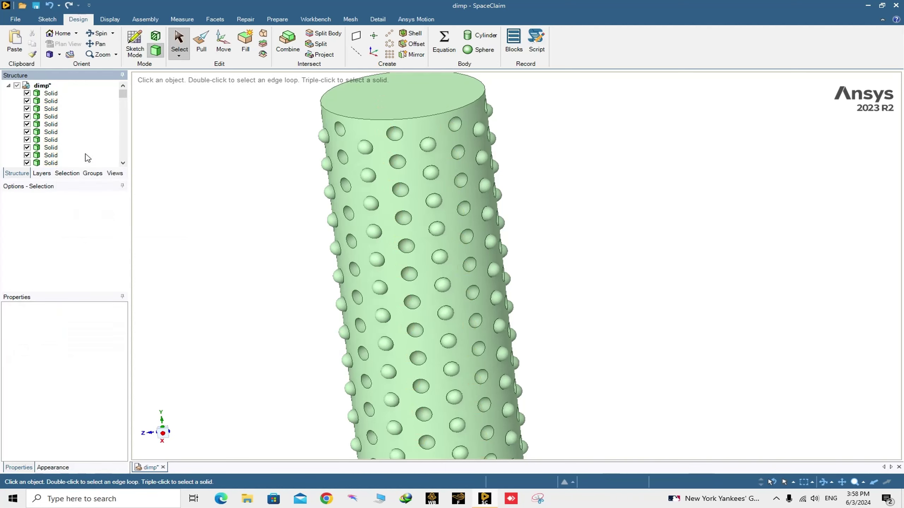
- Delete a third batch of leftover cut solids, from the one below the cylinder body down to the last listed one
click(55, 103)
scroll(59, 121, down, 1)
scroll(59, 126, down, 3)
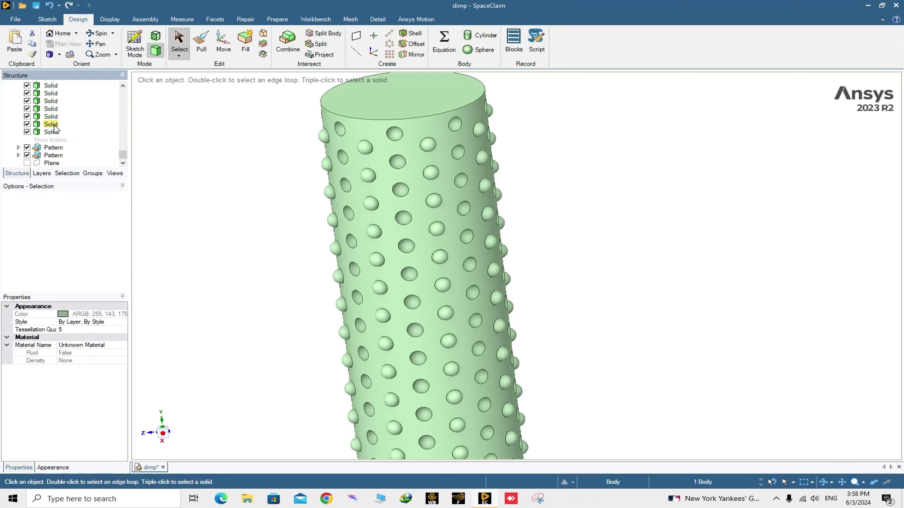
shift+click(42, 132)
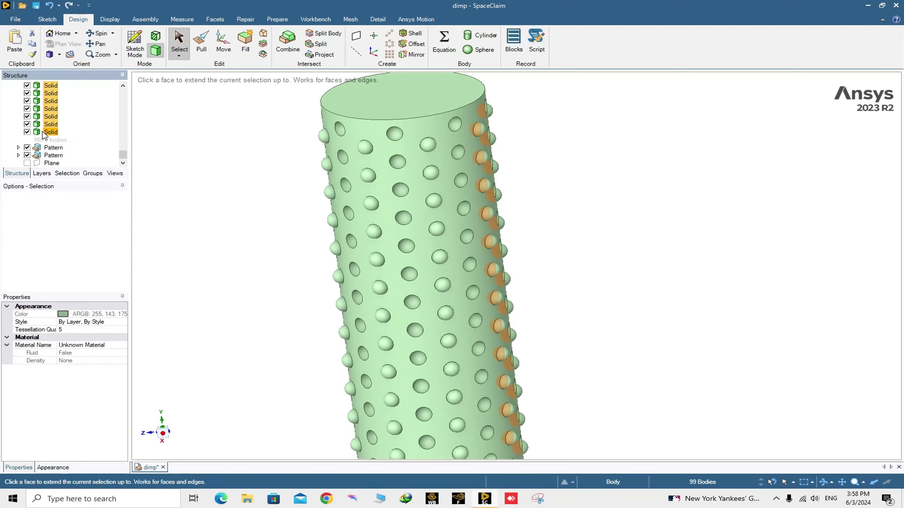
right_click(44, 131)
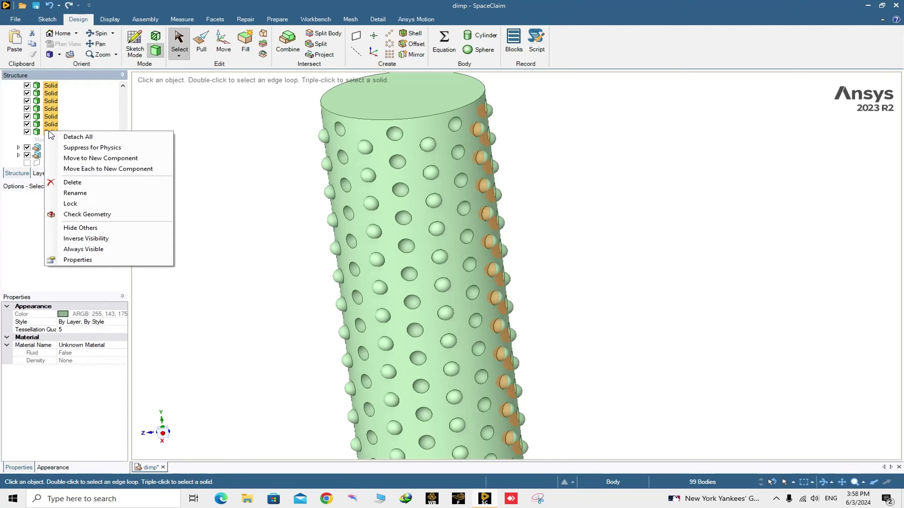
click(72, 183)
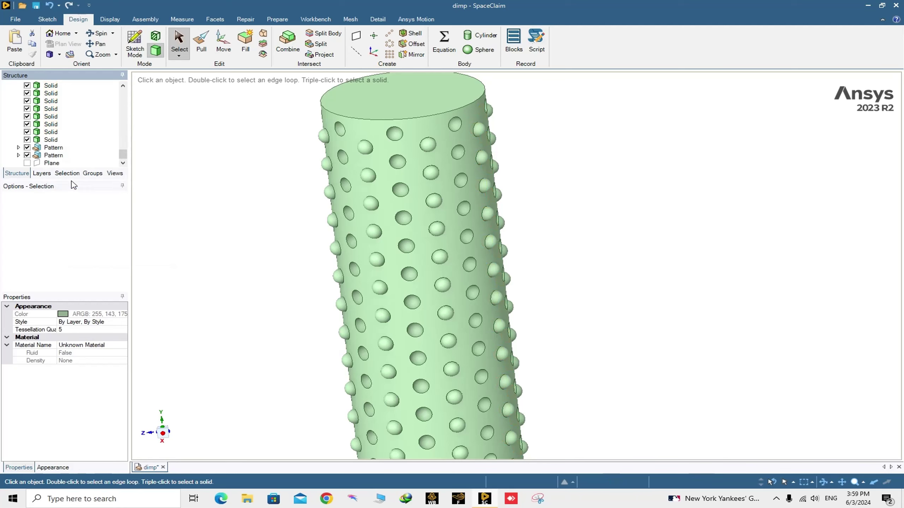
- Delete all remaining leftover cut solids, keeping only the main cylinder body, the two sphere patterns and the plane
click(51, 139)
scroll(53, 139, up, 20)
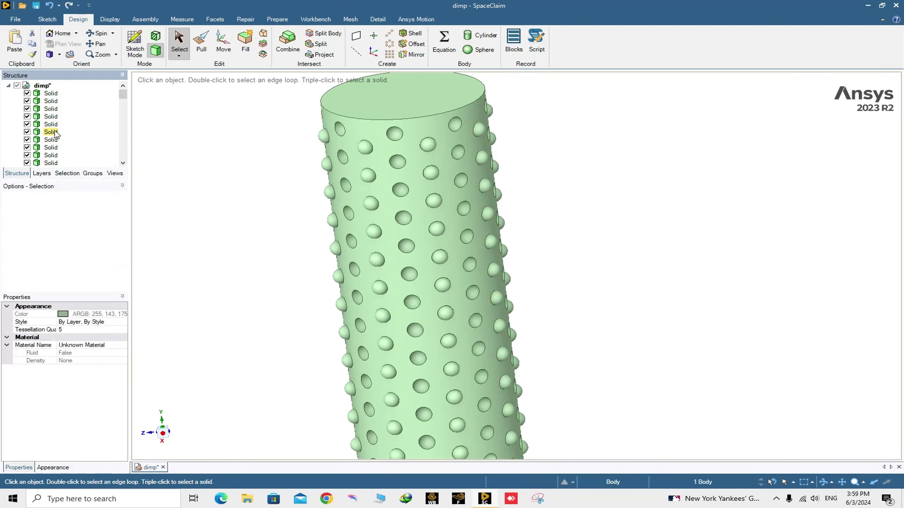
shift+click(50, 101)
right_click(50, 104)
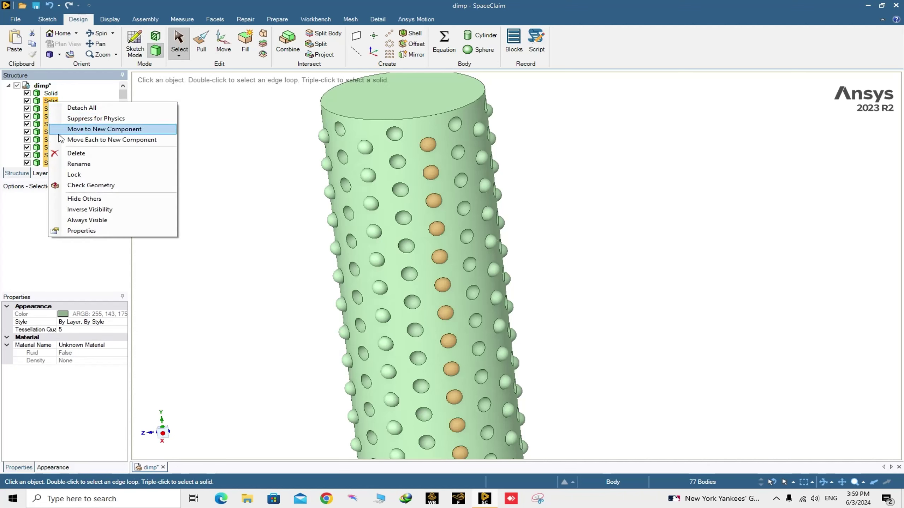
click(70, 154)
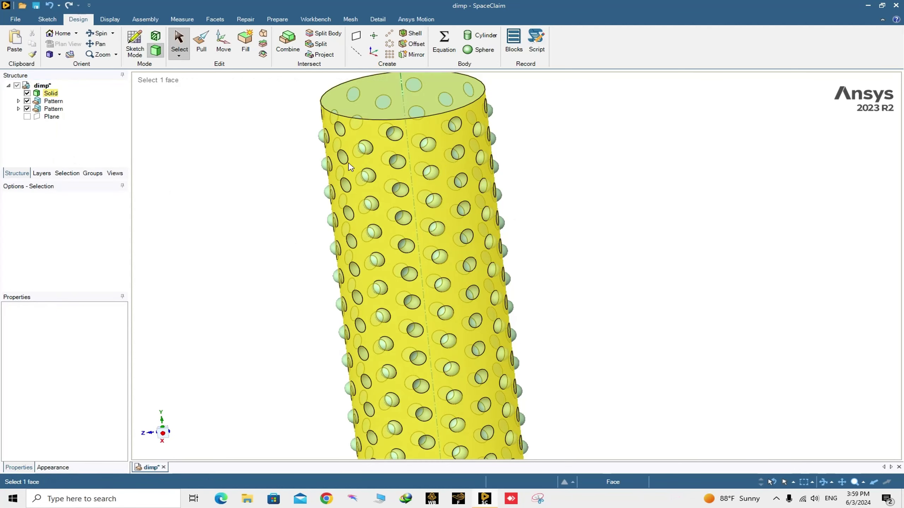
- Delete the sphere pattern that protrudes from the cylinder's surface, leaving its dimples in the main body
click(63, 111)
click(370, 145)
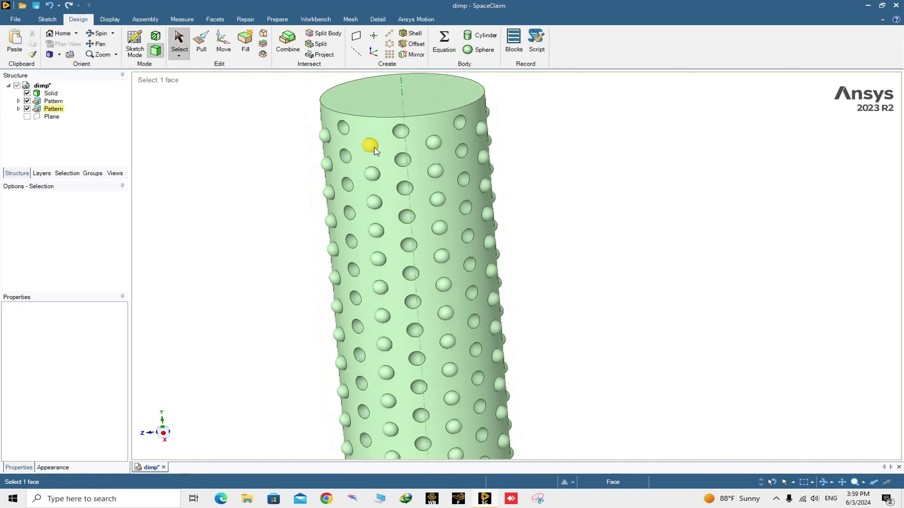
right_click(370, 146)
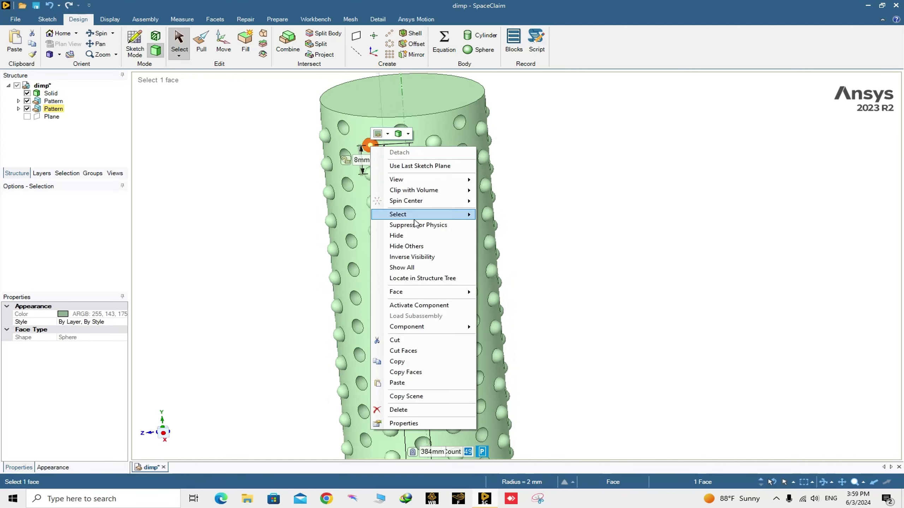
click(398, 410)
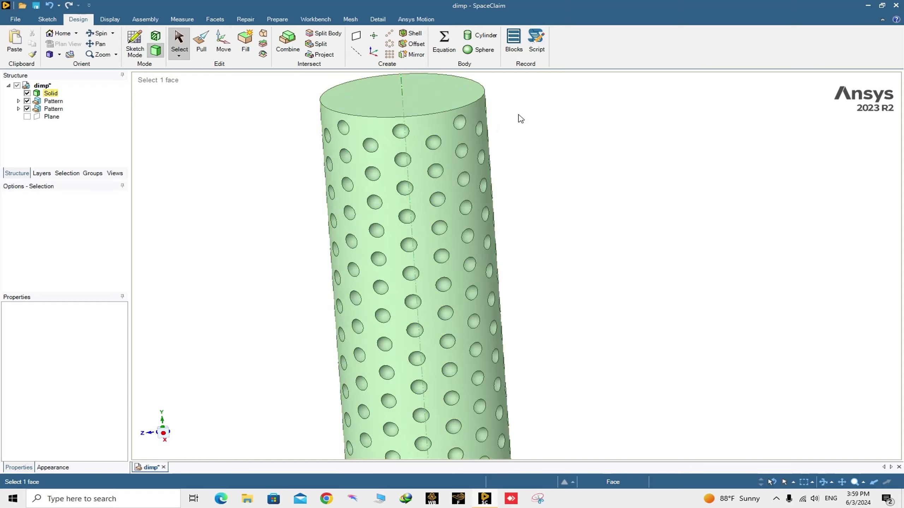
- Examine the two sets of dimples along the cylinder wall up close and from several angles
mouse_move(516, 118)
middle_down()
mouse_move(627, 115)
mouse_move(522, 116)
middle_up()
click(420, 146)
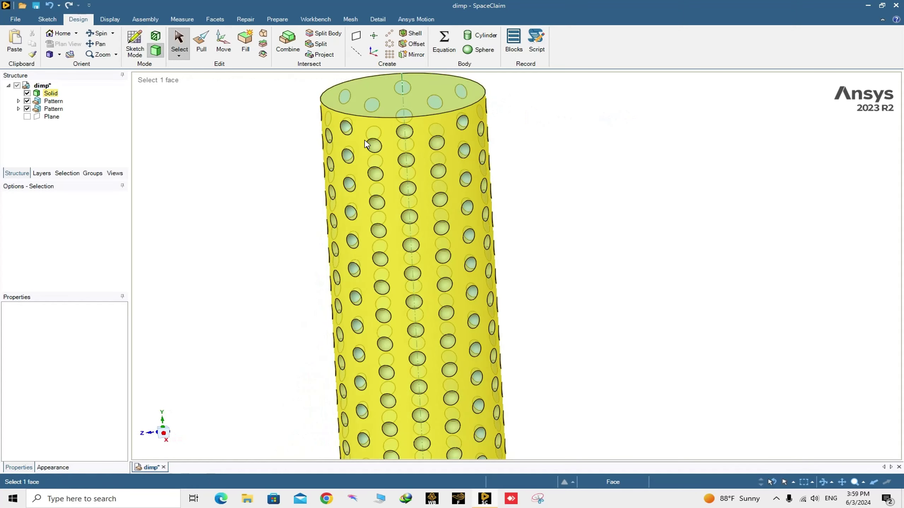
scroll(374, 156, up, 8)
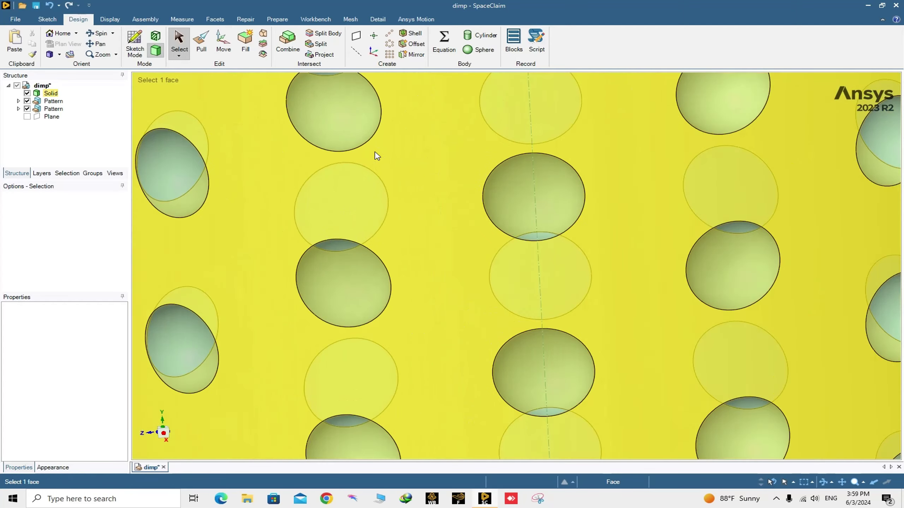
scroll(374, 156, down, 8)
click(417, 161)
middle_drag(417, 161, 391, 150)
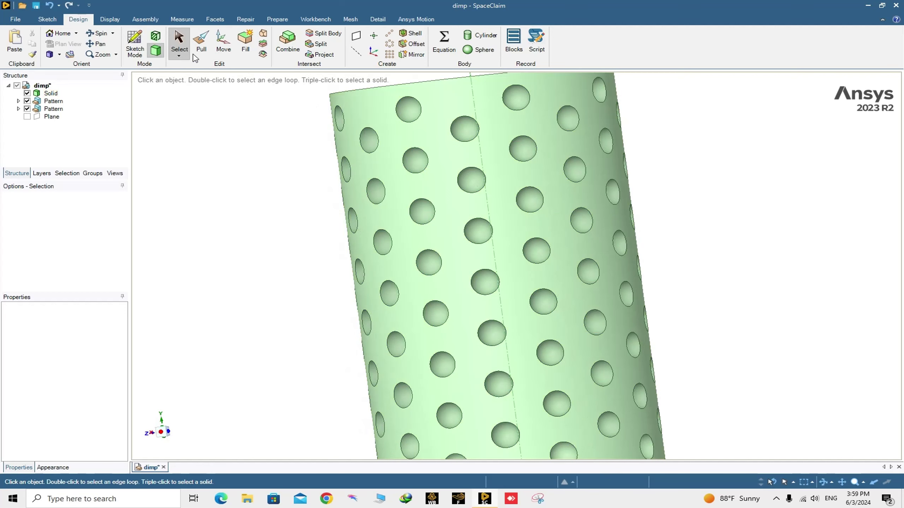
click(367, 142)
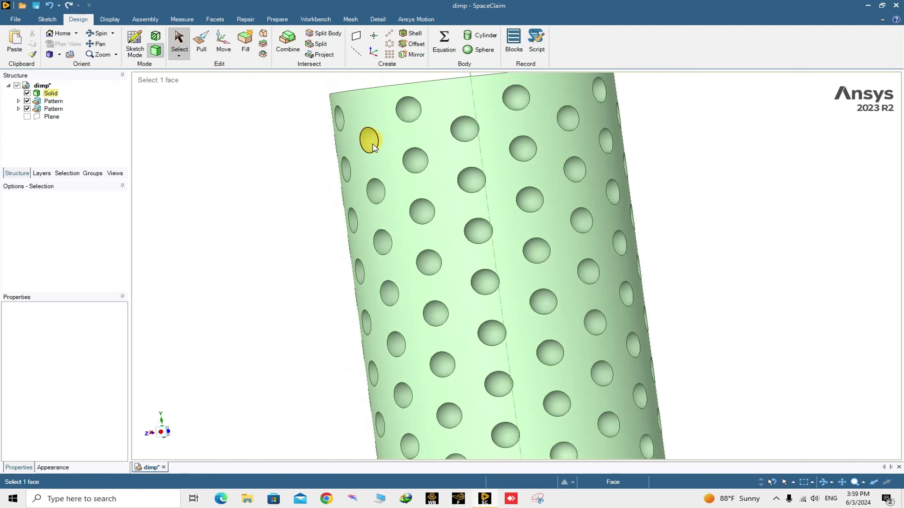
scroll(370, 146, down, 5)
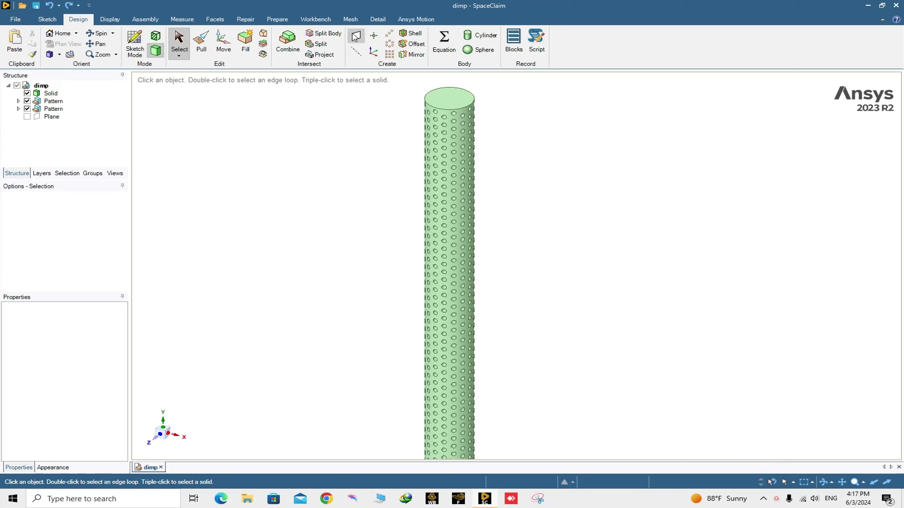
- Create a datum plane through the dimpled cylinder's central axis
click(451, 84)
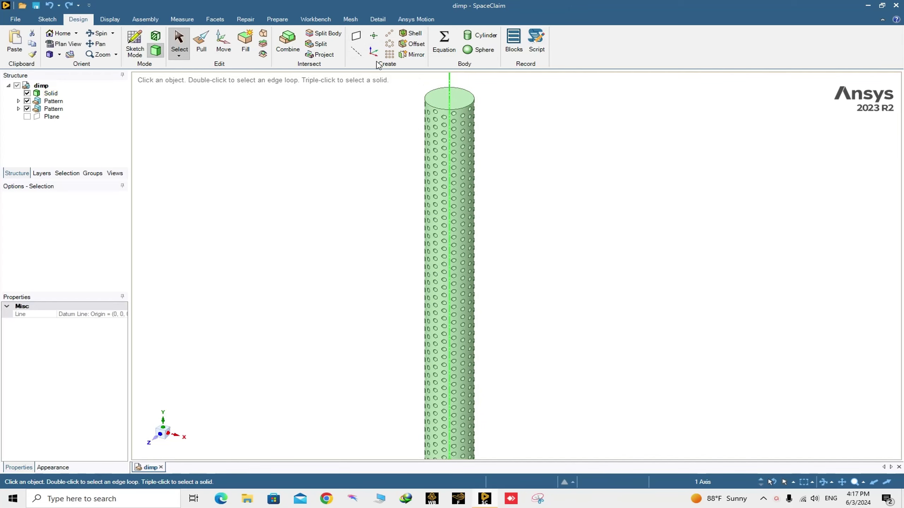
scroll(499, 168, down, 4)
scroll(473, 113, up, 3)
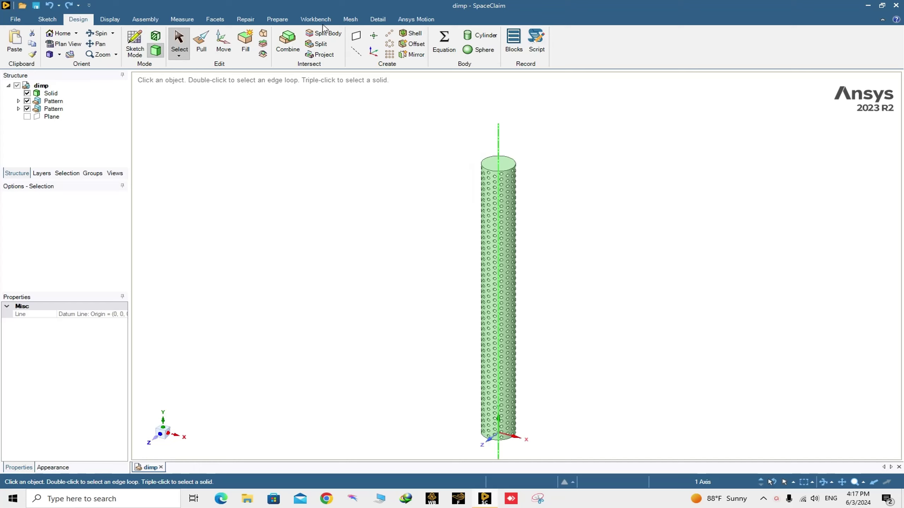
click(356, 36)
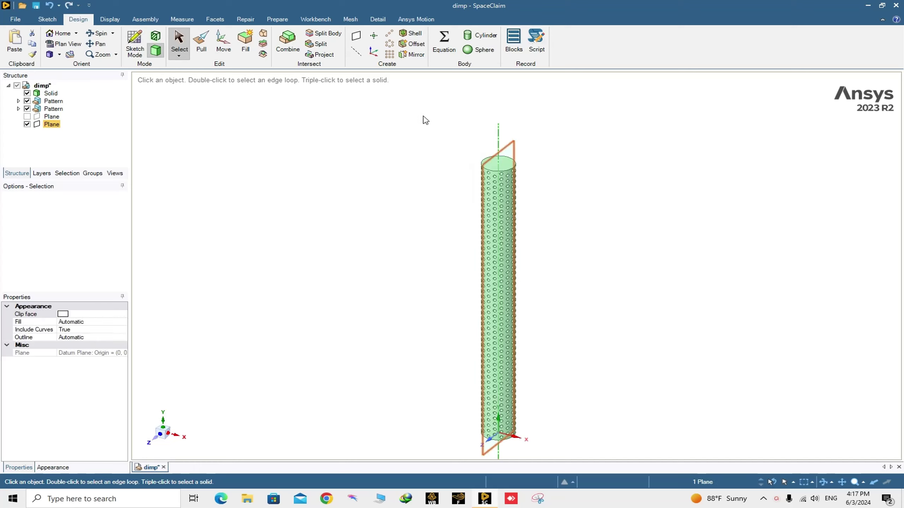
- Move the new plane 150 mm away from the cylinder axis, perpendicular to the plane
click(400, 185)
click(509, 149)
middle_drag(567, 206, 559, 138)
mouse_move(590, 137)
middle_down()
mouse_move(593, 237)
mouse_move(602, 214)
middle_up()
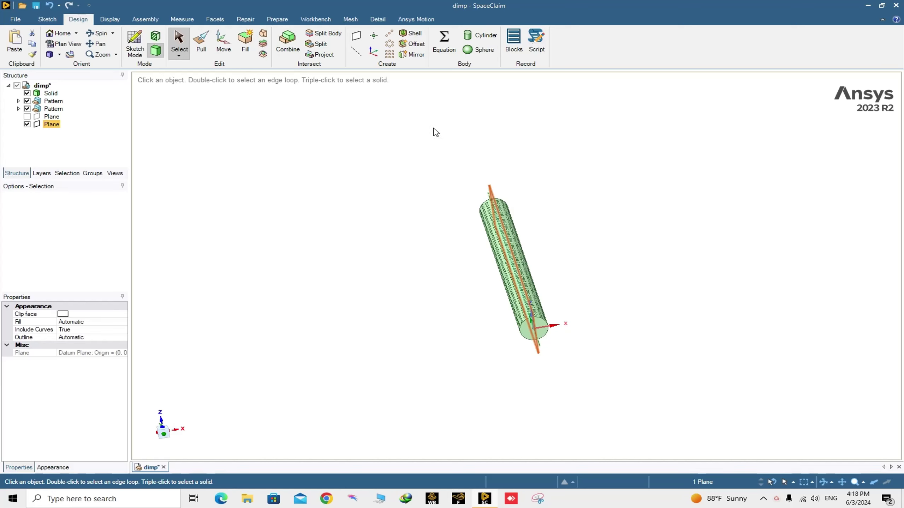
click(110, 20)
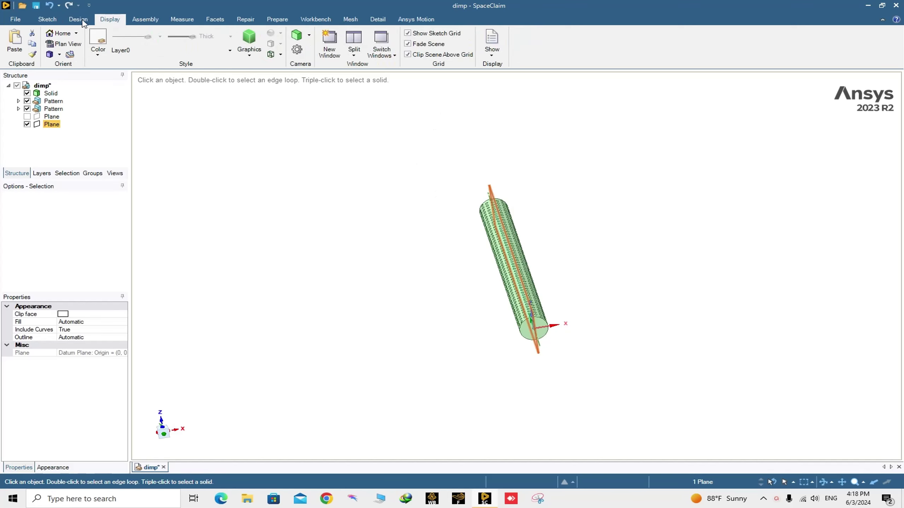
click(47, 19)
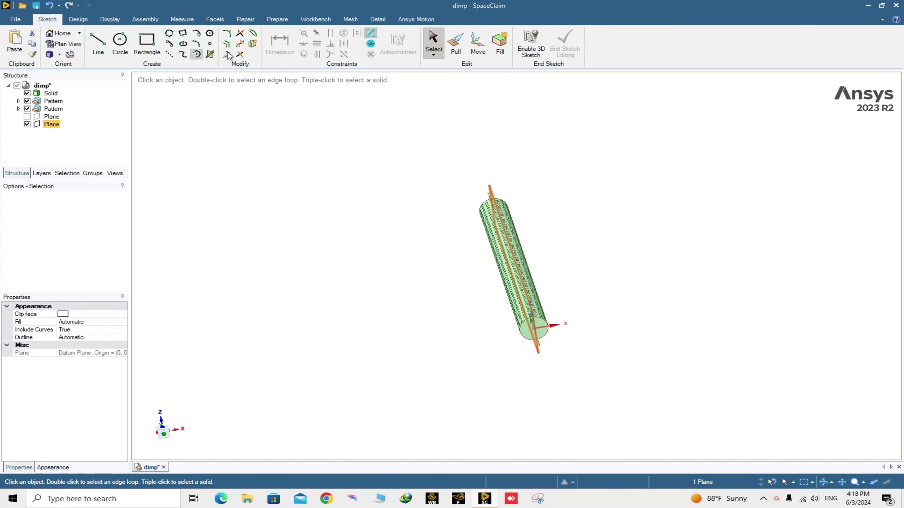
click(78, 19)
click(223, 50)
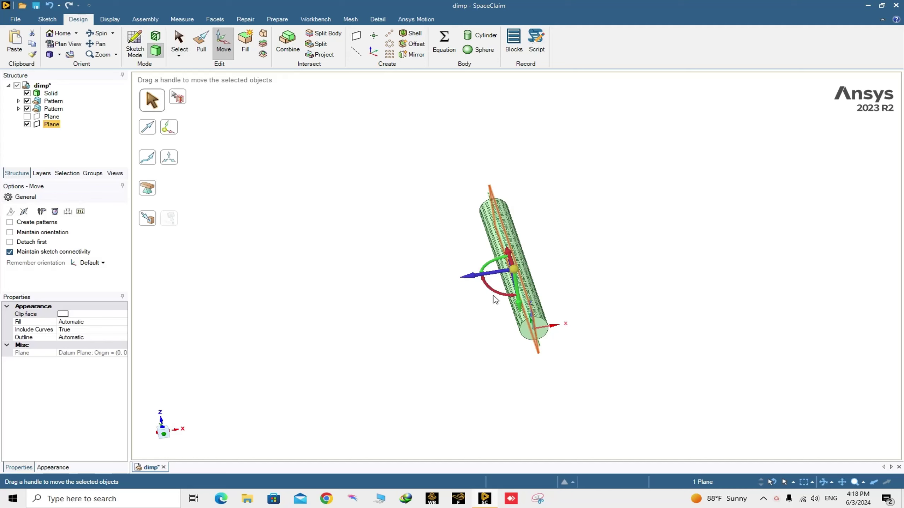
drag(475, 277, 453, 282)
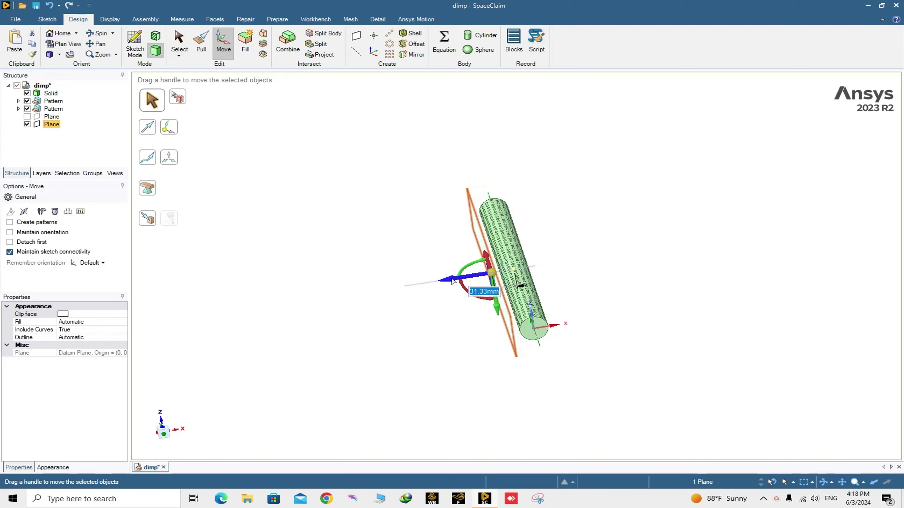
text(150)
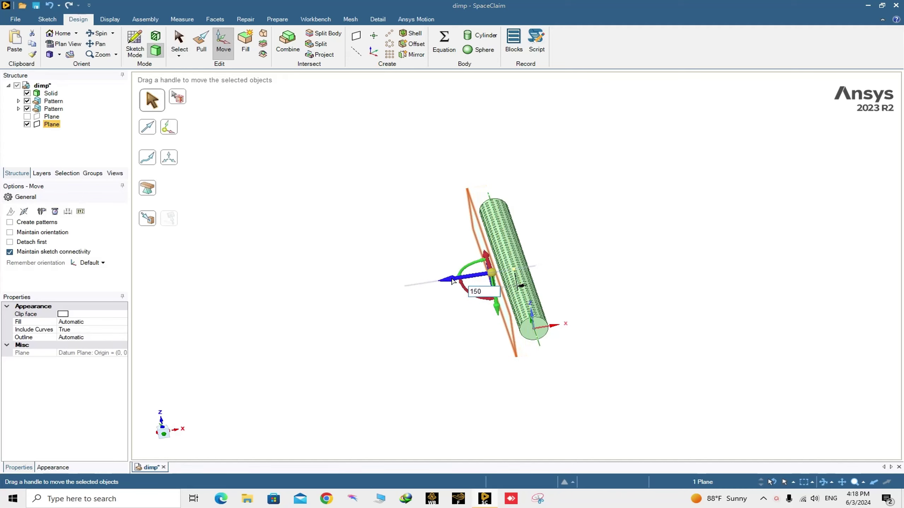
key(Return)
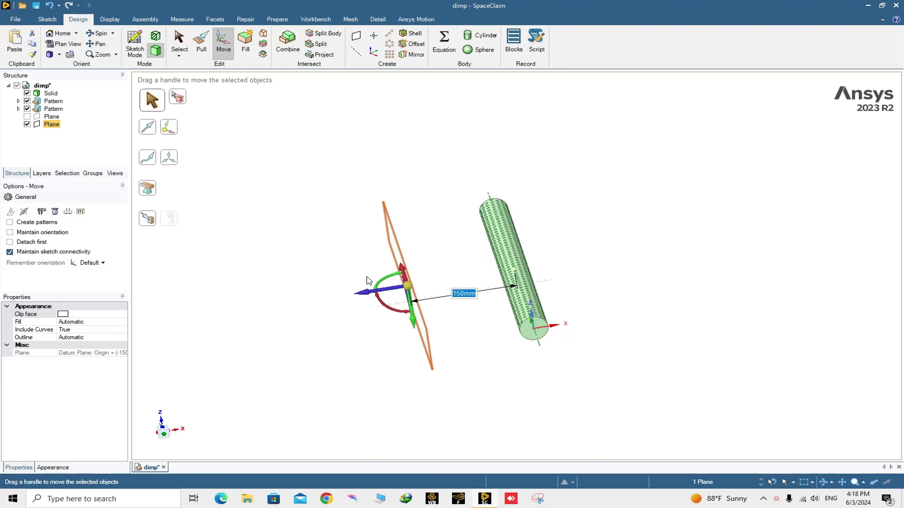
- Start a sketch on the offset plane and show it in plan view
middle_drag(348, 281, 420, 240)
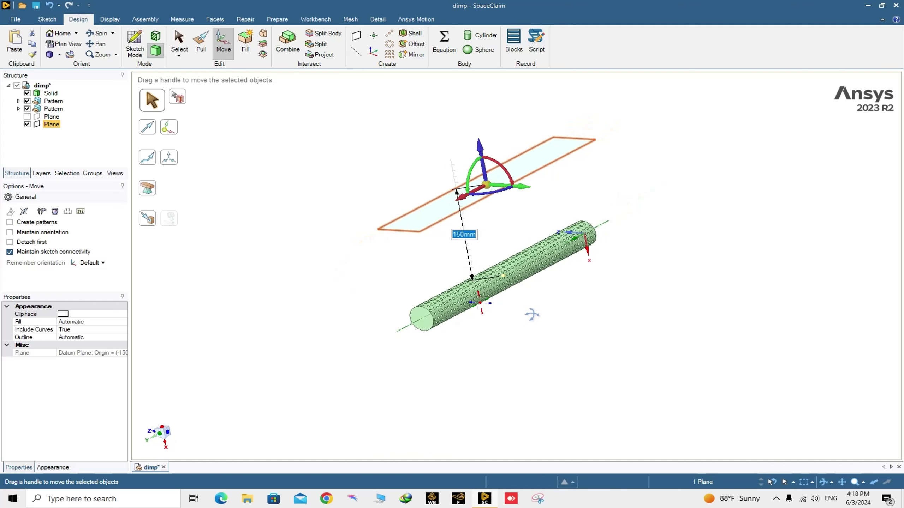
click(368, 168)
click(422, 235)
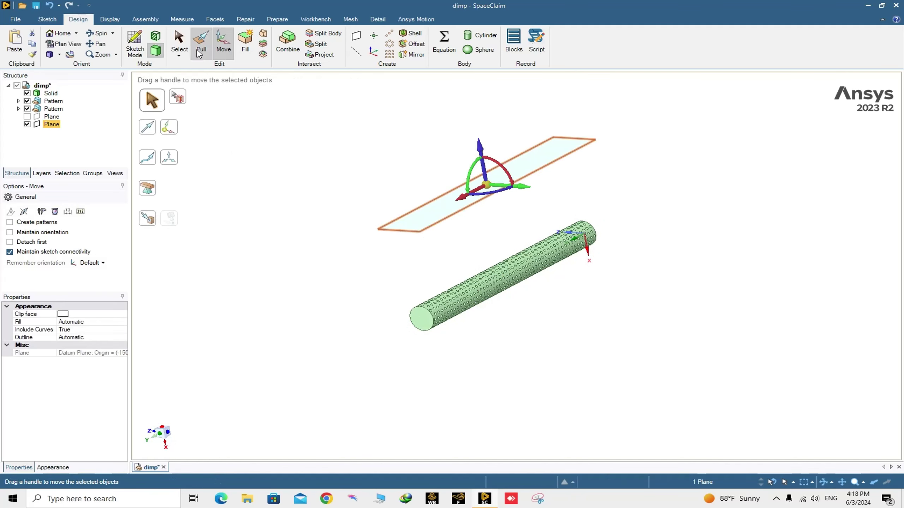
click(135, 41)
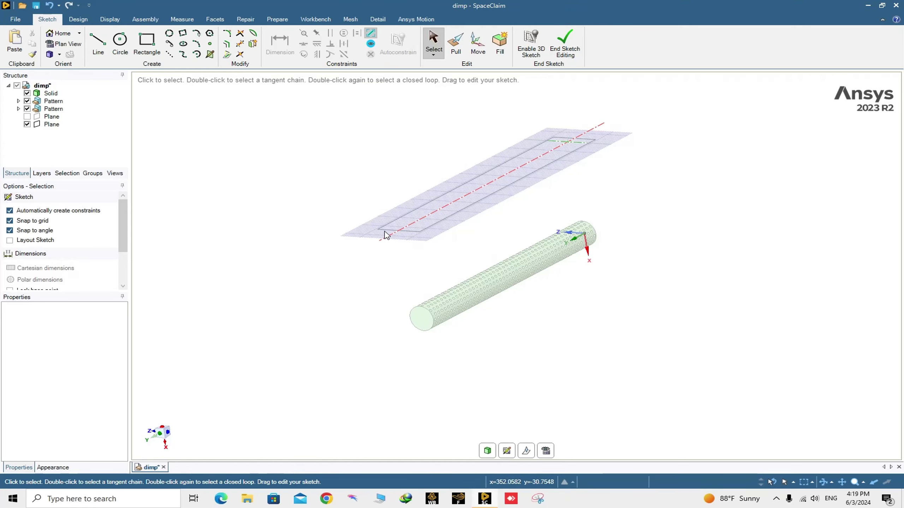
click(547, 451)
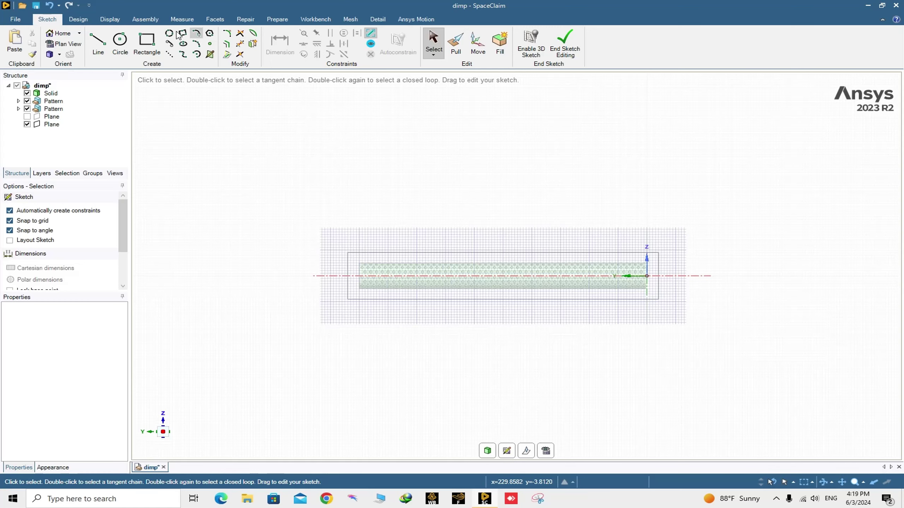
- Sketch a rectangle 250 mm long and about 89 mm high, with its first corner on the cylinder's axis line
click(147, 42)
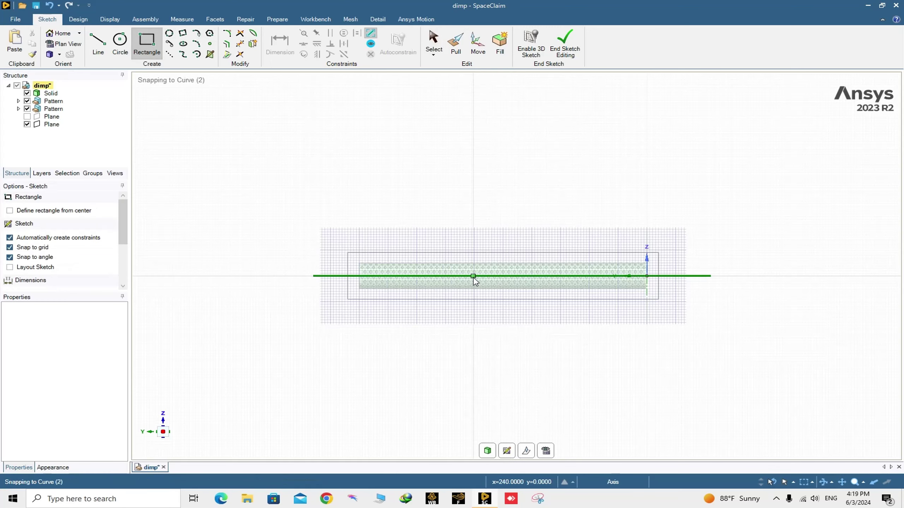
scroll(415, 278, down, 3)
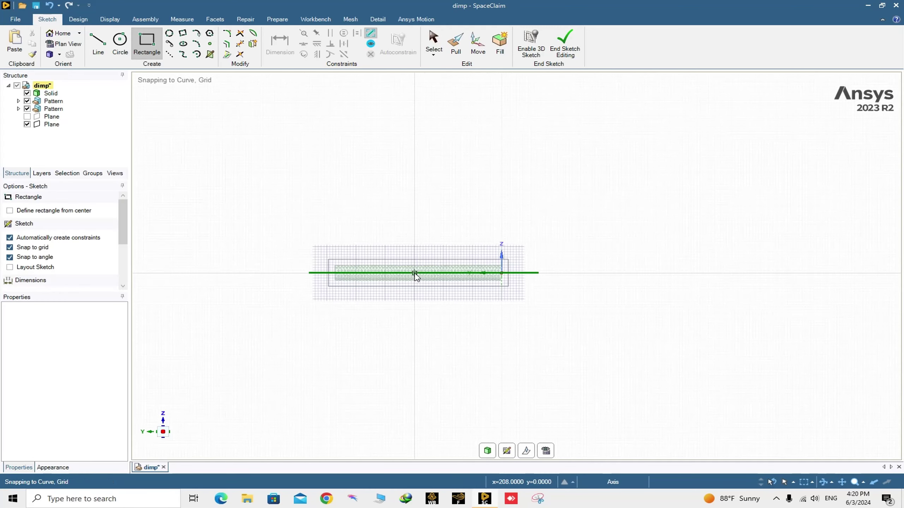
click(415, 273)
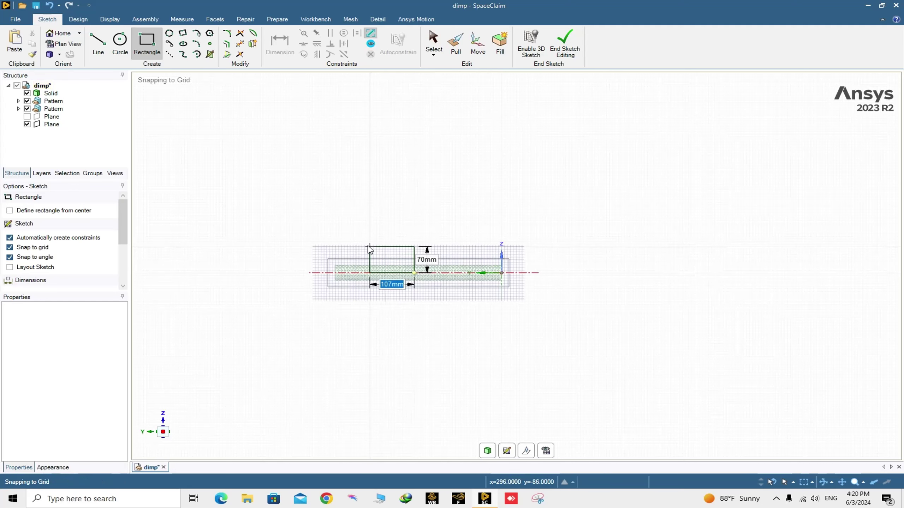
text(25)
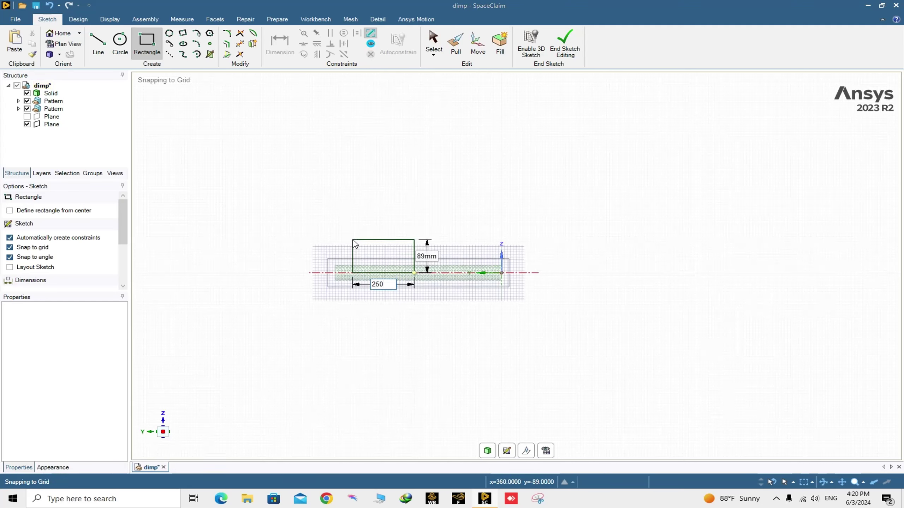
text(0)
key(Return)
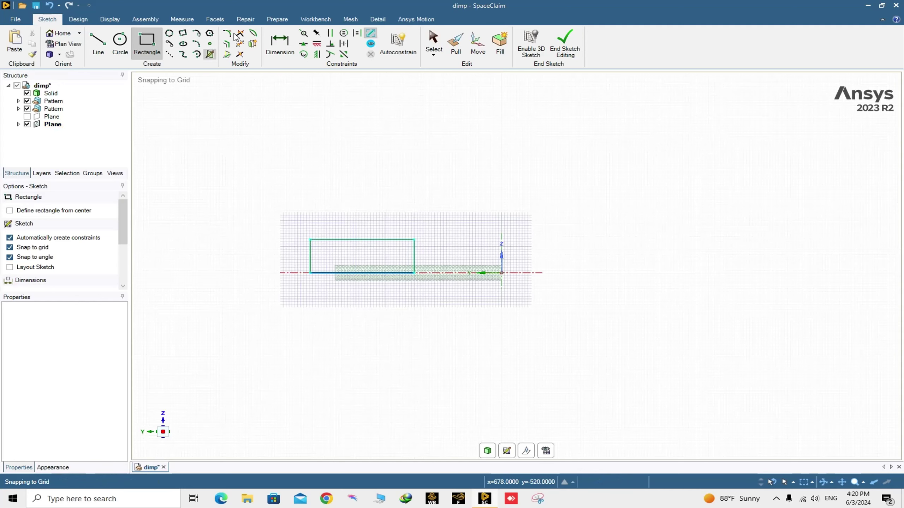
- Dimension the rectangle's side perpendicular to the cylinder axis and set it to 3000 mm
click(287, 41)
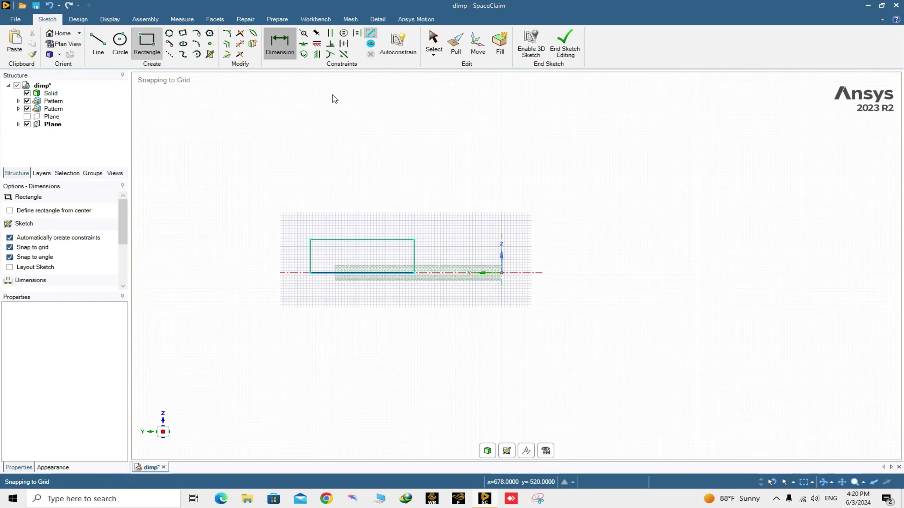
click(414, 255)
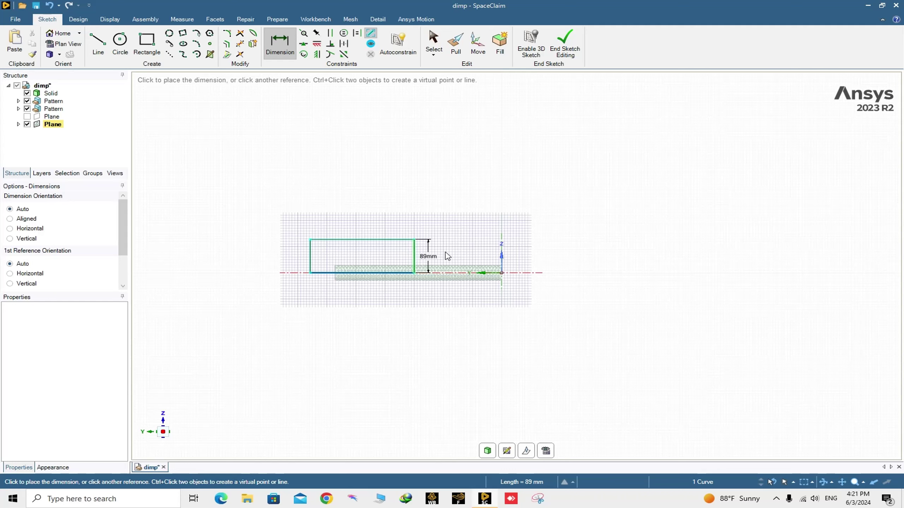
click(448, 252)
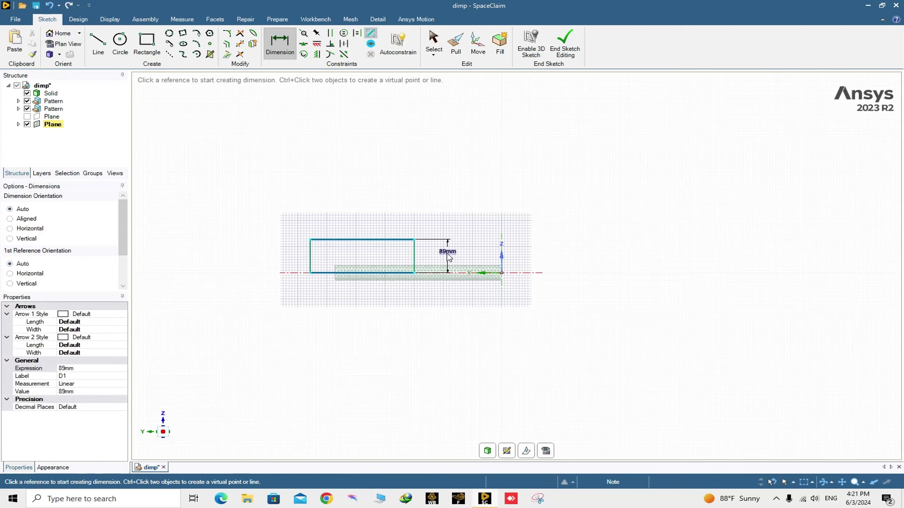
double_click(449, 252)
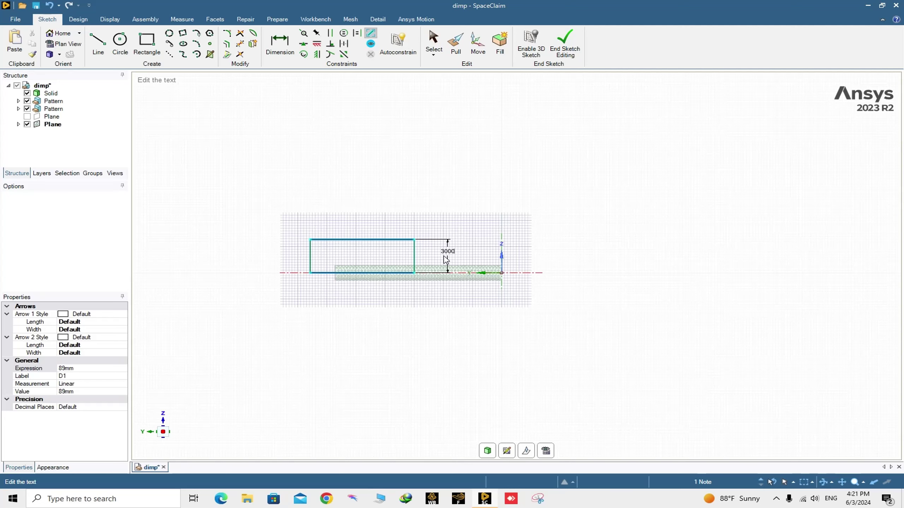
key(Return)
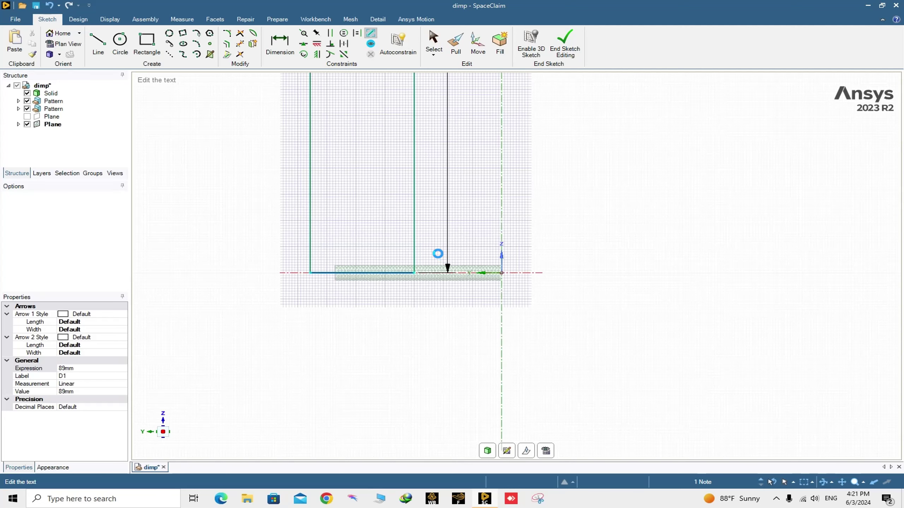
scroll(438, 253, down, 10)
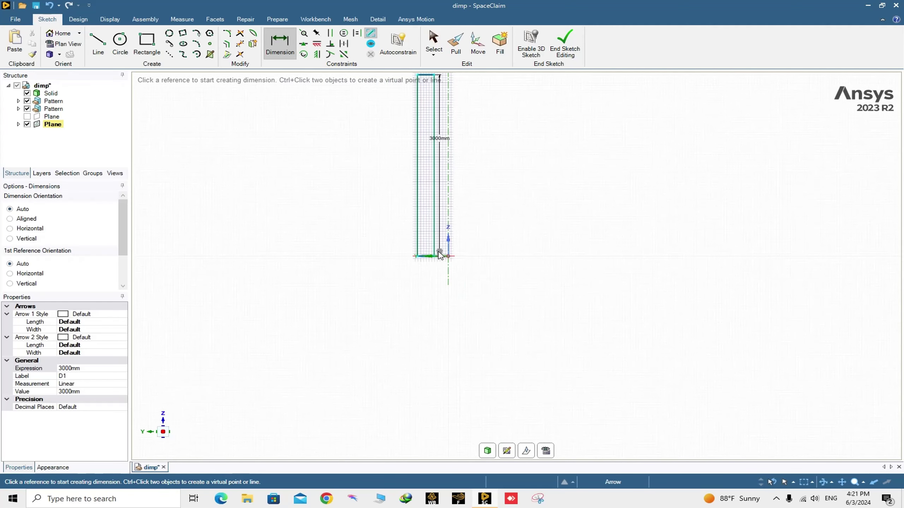
key(Escape)
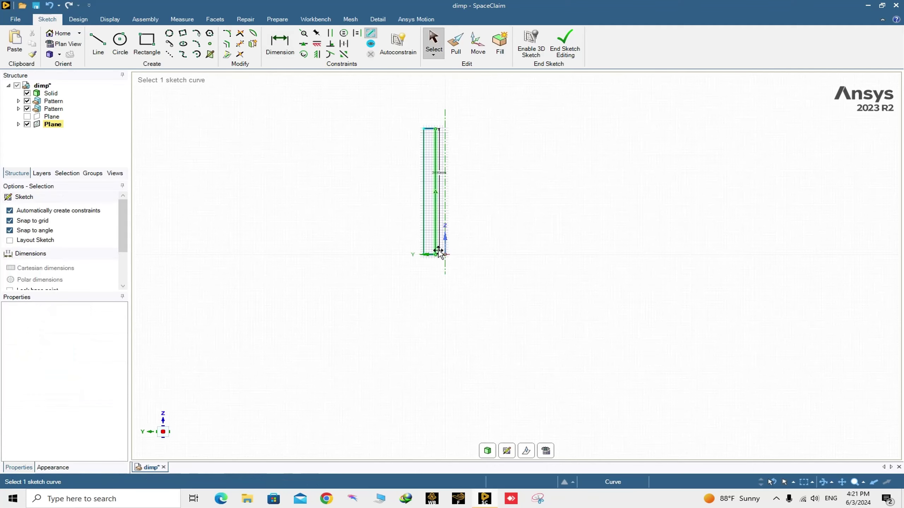
scroll(438, 253, up, 5)
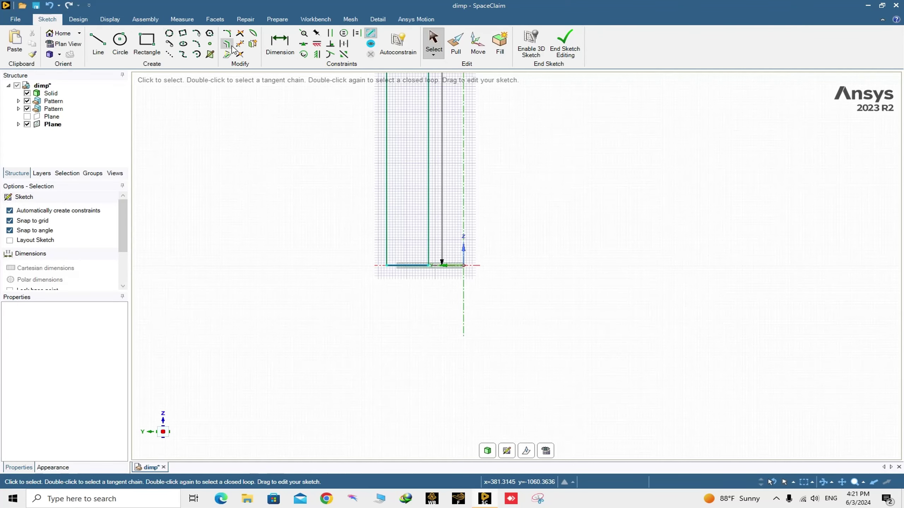
- Mirror the rectangle's outer long side and far end edge about its long side nearest the cylinder axis line
click(253, 43)
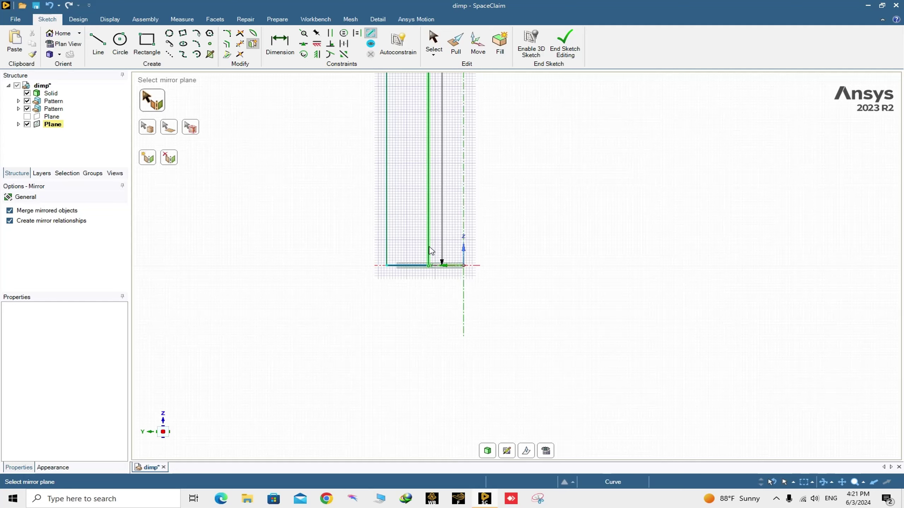
scroll(432, 246, down, 1)
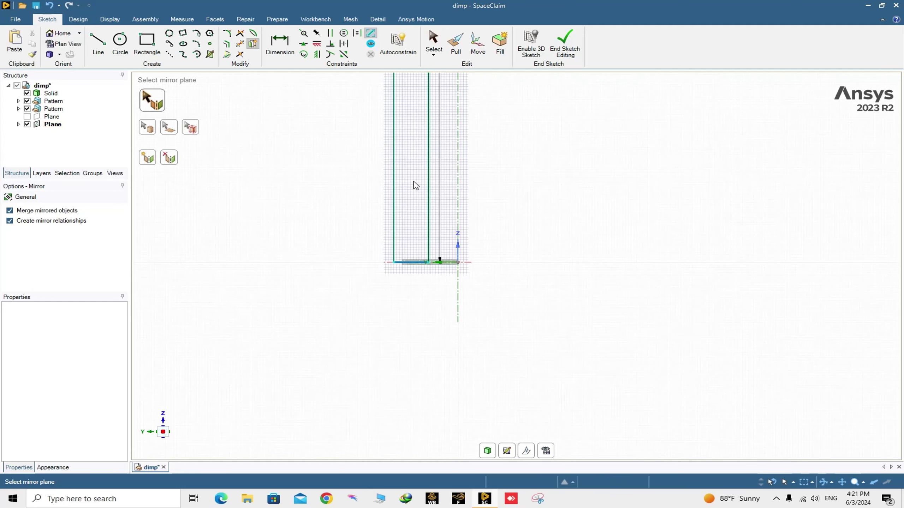
click(429, 151)
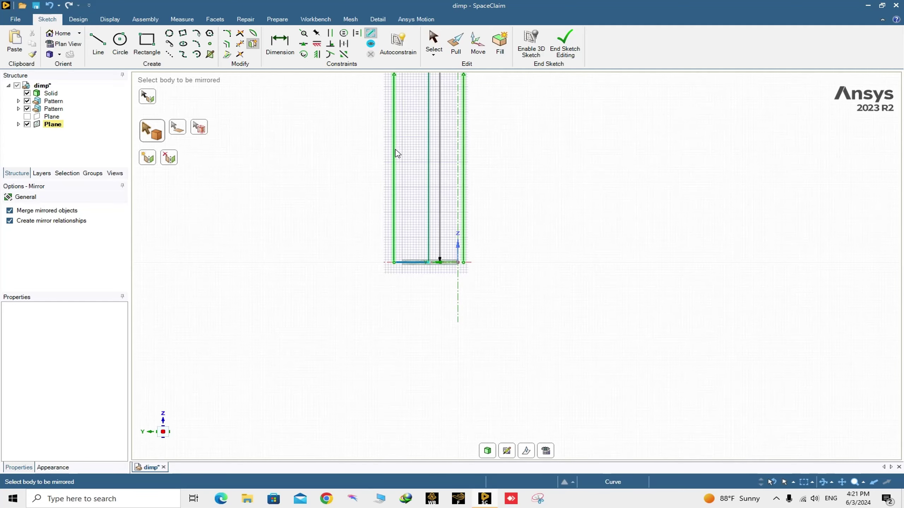
scroll(416, 142, down, 6)
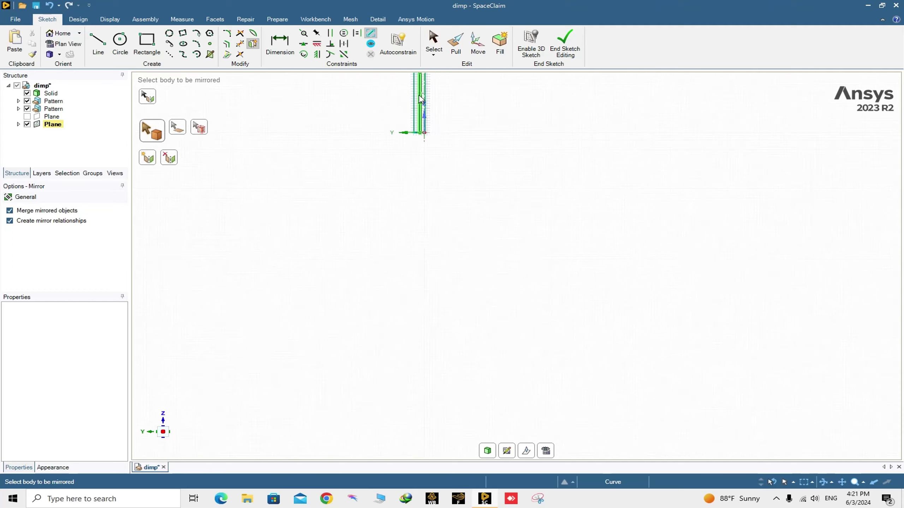
scroll(421, 81, up, 4)
scroll(406, 85, down, 3)
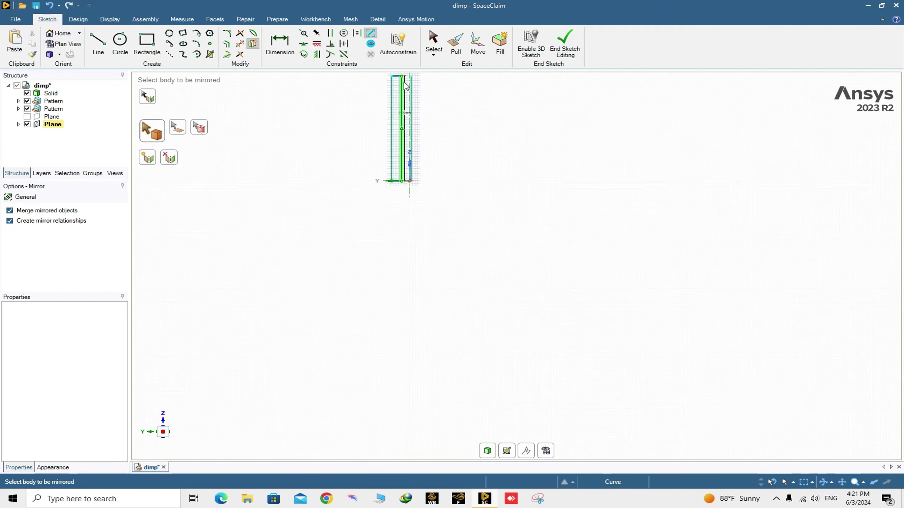
shift+middle_drag(406, 85, 404, 210)
scroll(395, 215, up, 4)
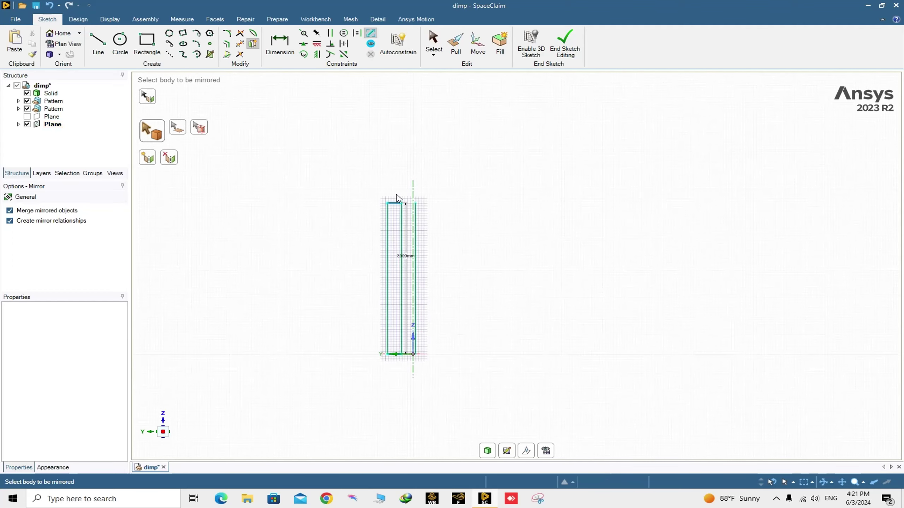
scroll(395, 217, down, 3)
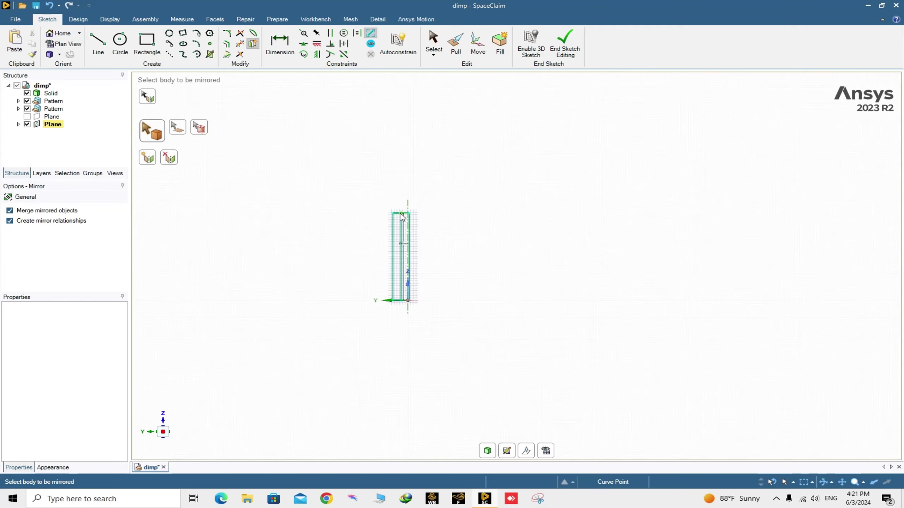
scroll(400, 281, up, 3)
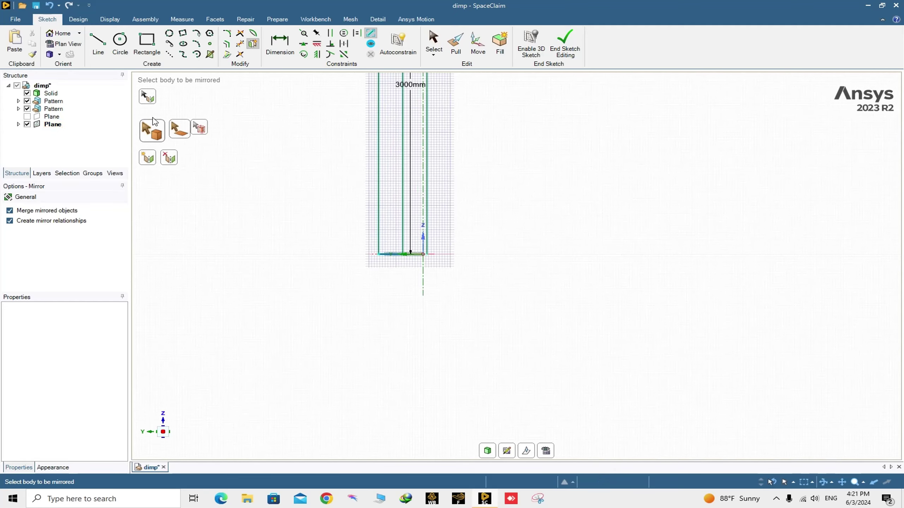
- Mirror the two outer long sides and the far end edge about the short edge at the cylinder
click(145, 100)
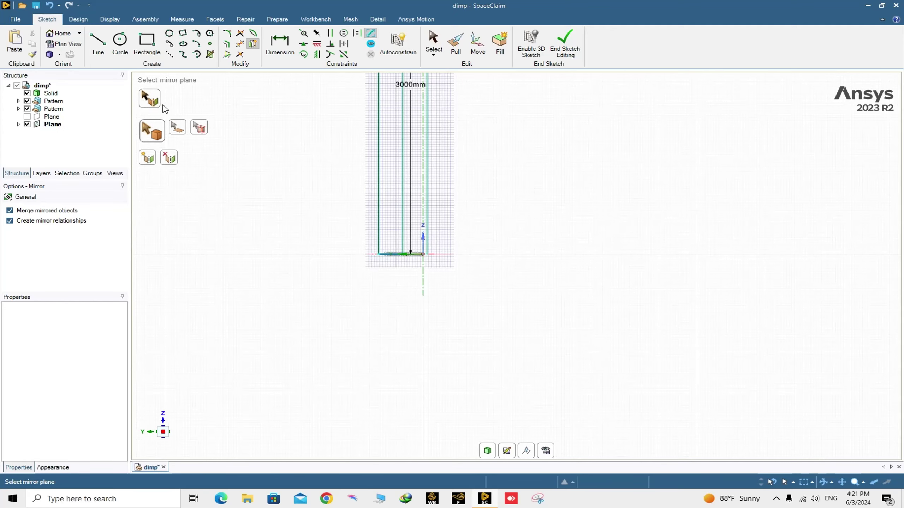
click(383, 256)
click(378, 239)
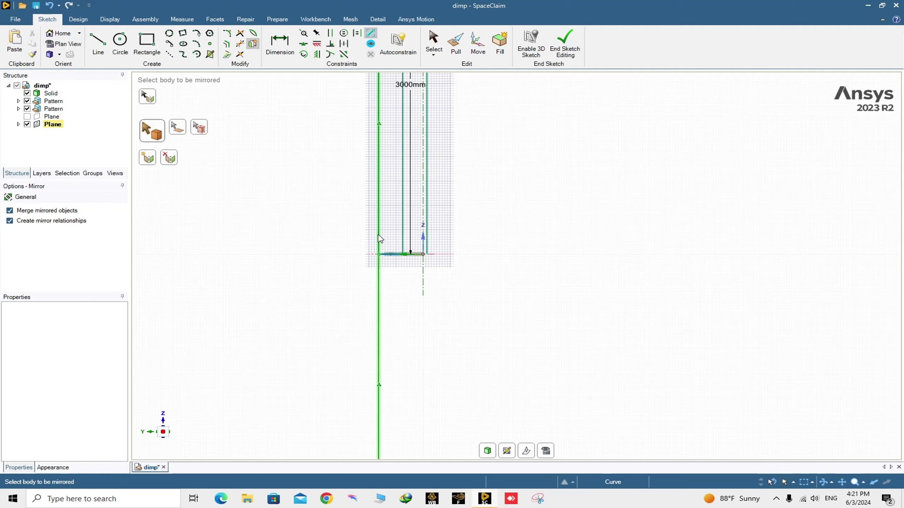
click(426, 242)
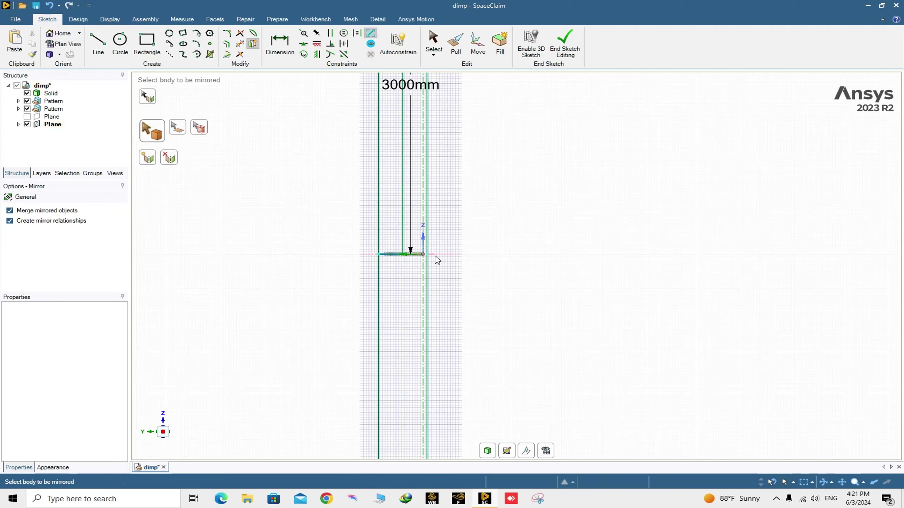
scroll(439, 266, down, 5)
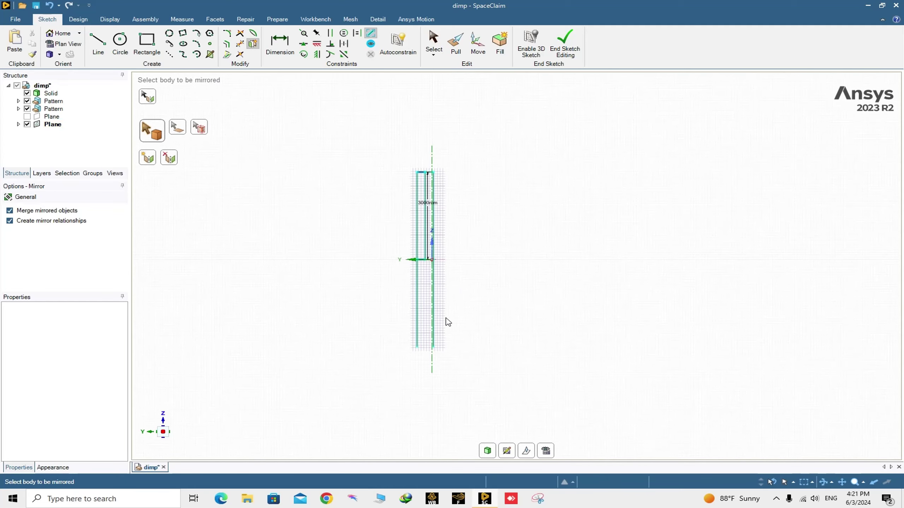
click(430, 174)
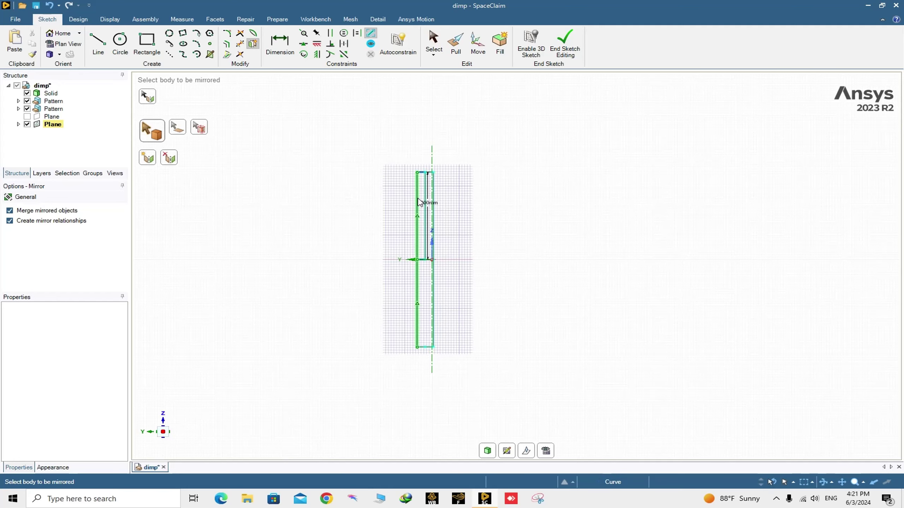
- Trim away the lengthwise dividing line and the short edge crossing the middle to leave one closed outline
scroll(454, 268, up, 5)
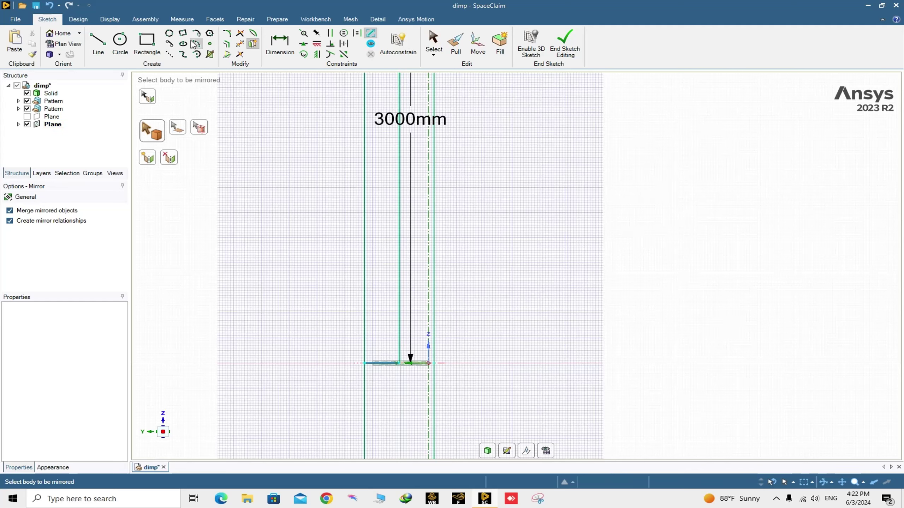
click(240, 44)
click(410, 192)
mouse_move(421, 198)
middle_down()
mouse_move(458, 224)
mouse_move(648, 224)
mouse_move(640, 235)
middle_up()
scroll(472, 262, up, 5)
mouse_move(405, 226)
middle_down()
mouse_move(397, 178)
mouse_move(485, 175)
mouse_move(442, 177)
mouse_move(485, 195)
mouse_move(454, 198)
mouse_move(460, 195)
middle_up()
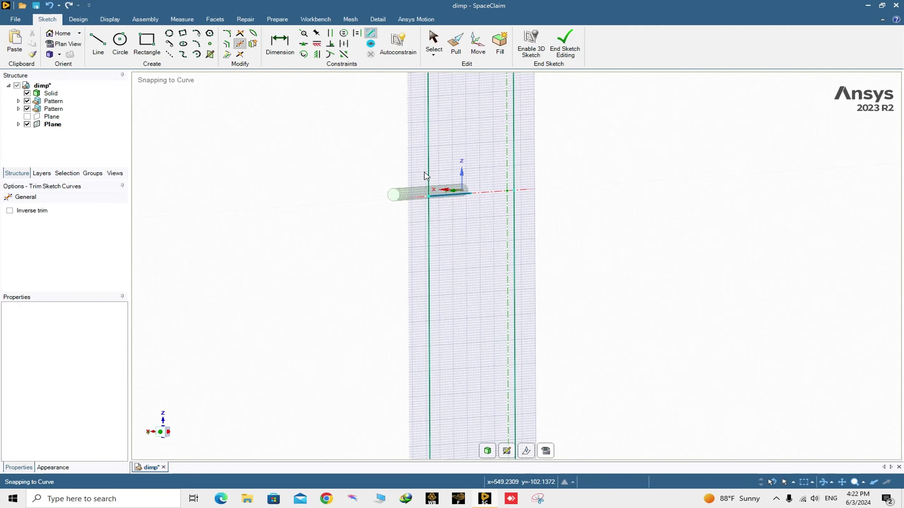
click(451, 200)
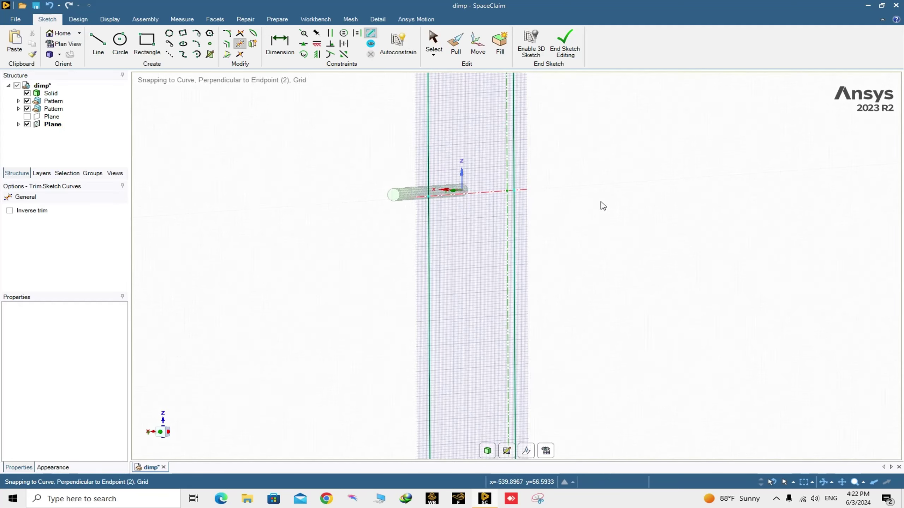
scroll(601, 205, down, 2)
- End the sketch and pull the resulting face 300 mm towards the cylinder with No merge
click(488, 451)
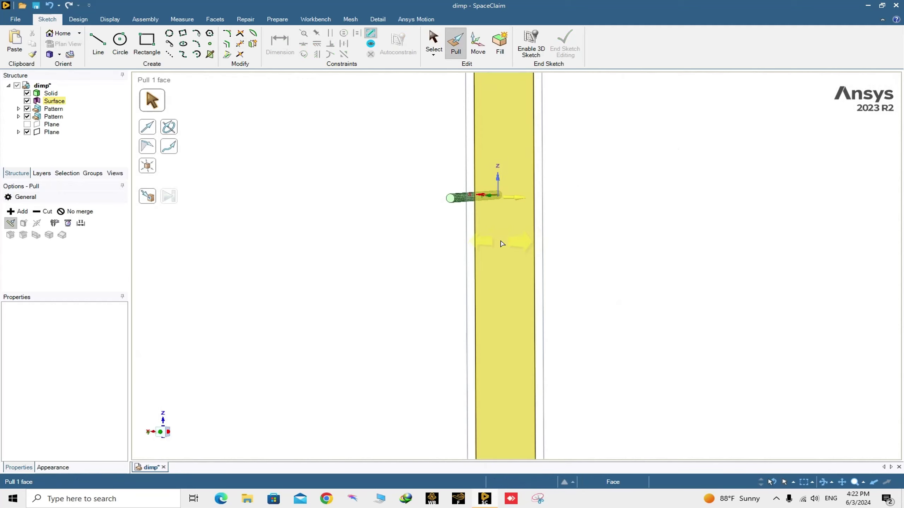
click(502, 234)
click(75, 211)
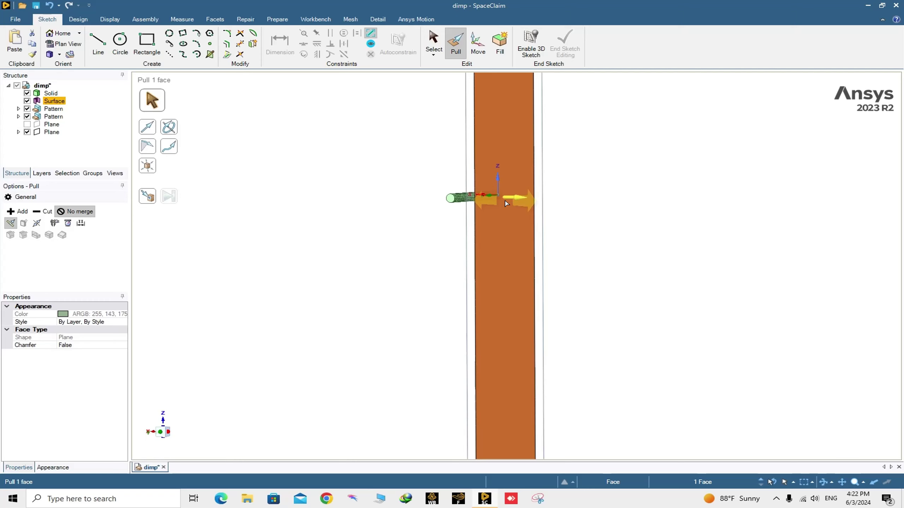
drag(506, 203, 473, 188)
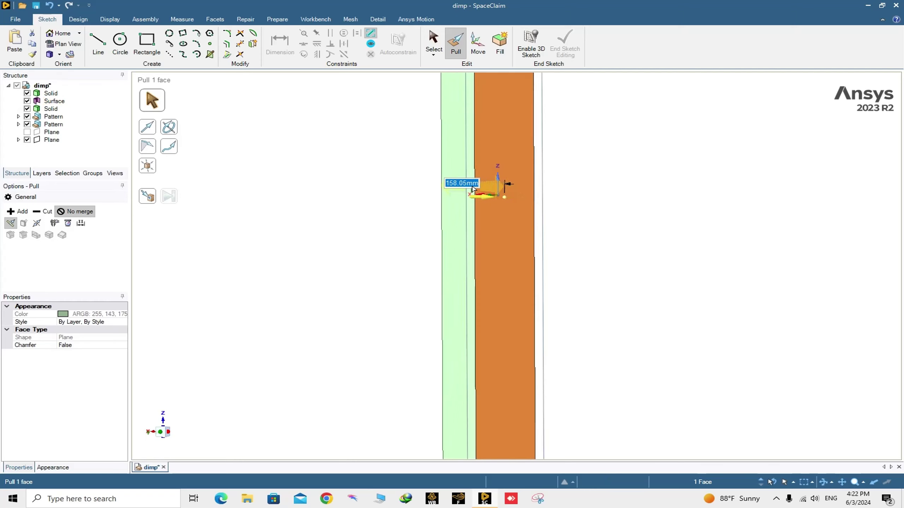
text(300)
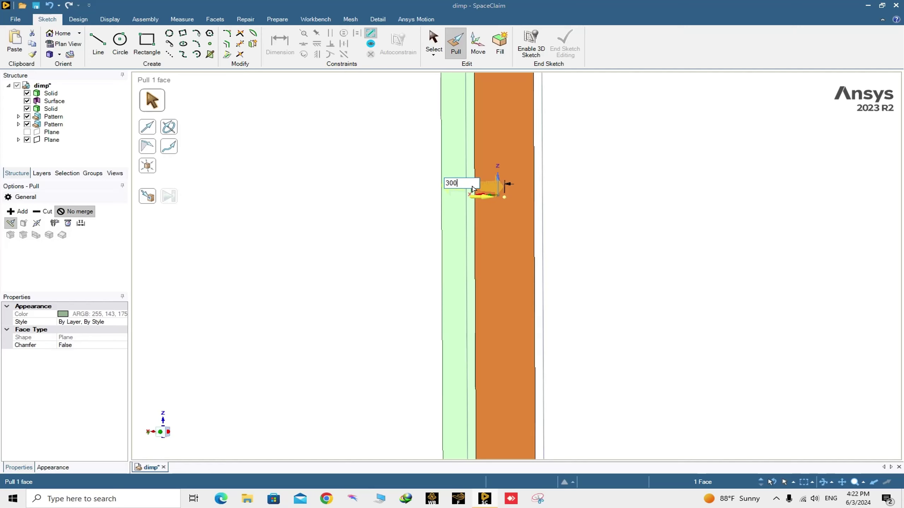
key(Return)
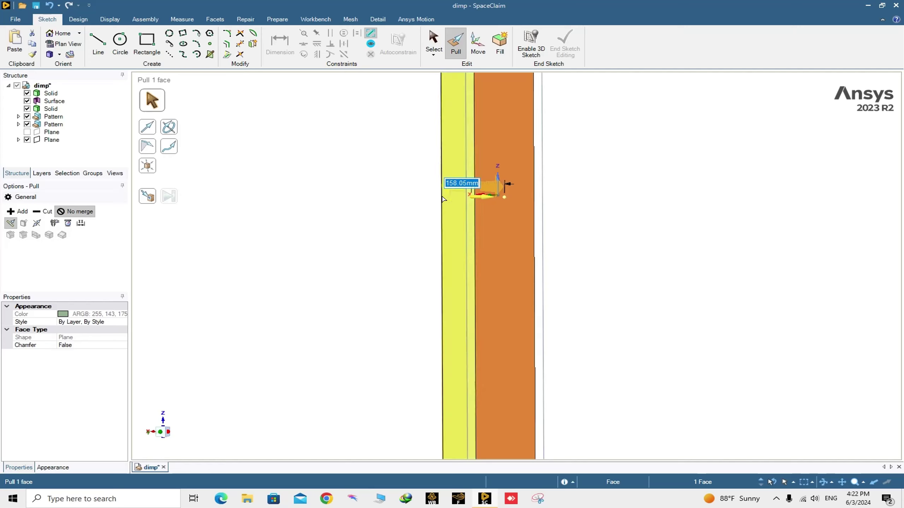
mouse_move(689, 235)
middle_down()
mouse_move(720, 230)
mouse_move(632, 222)
mouse_move(666, 226)
mouse_move(638, 237)
mouse_move(518, 228)
mouse_move(651, 236)
mouse_move(534, 218)
mouse_move(676, 178)
middle_up()
key(Escape)
- Examine how the dimpled cylinder sits inside the domain block by highlighting each solid and toggling the cylinder's visibility
click(51, 101)
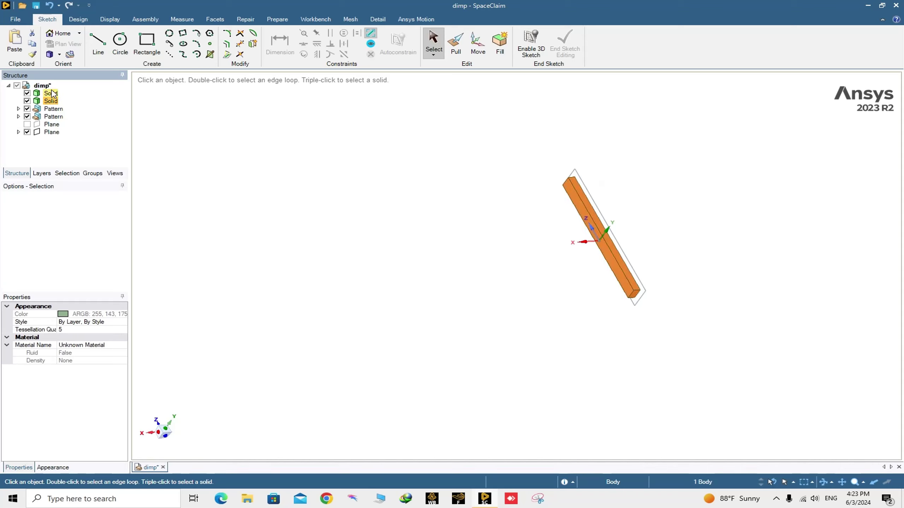
click(51, 93)
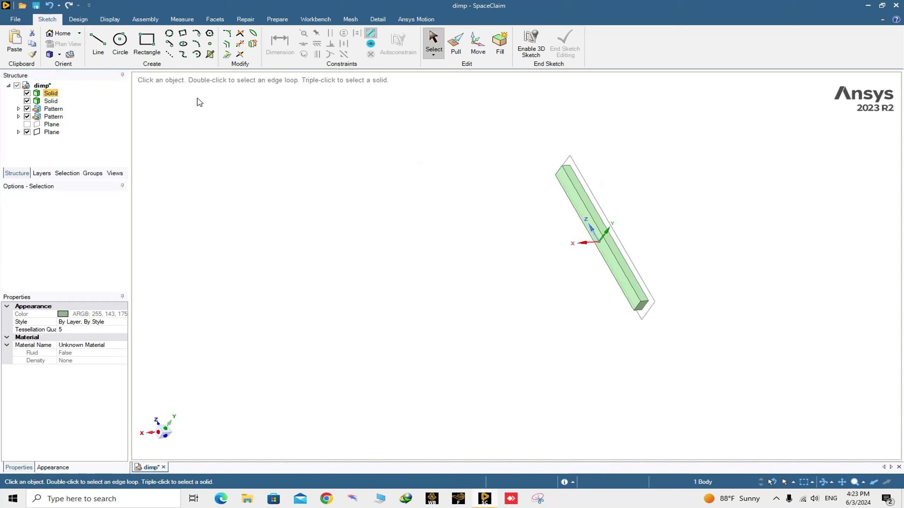
click(28, 94)
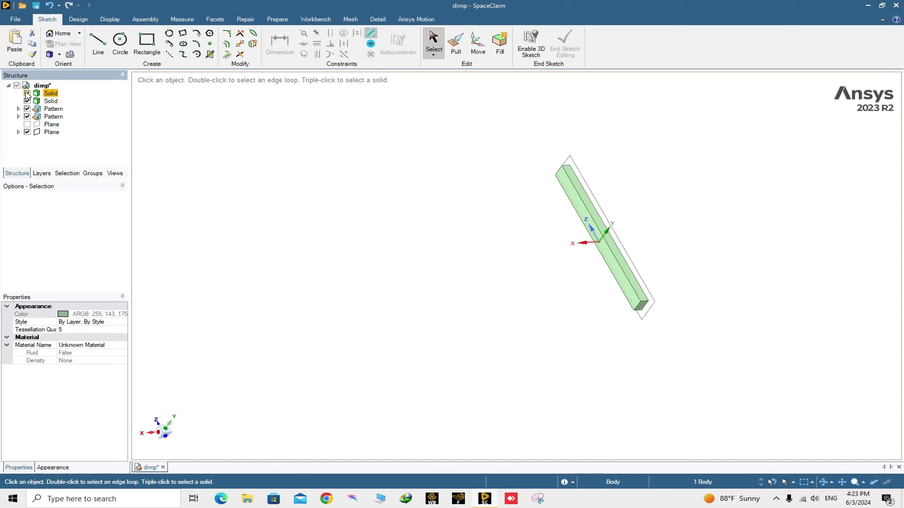
click(27, 94)
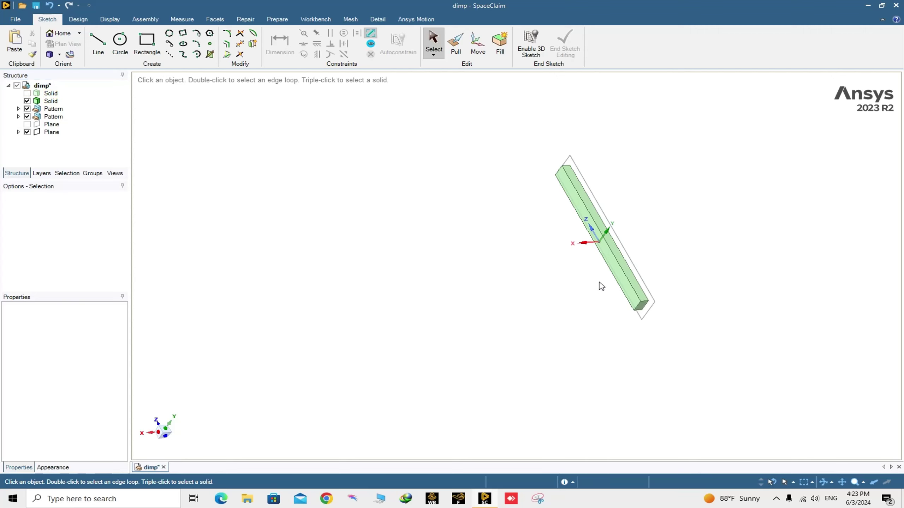
scroll(599, 252, up, 2)
scroll(599, 252, up, 3)
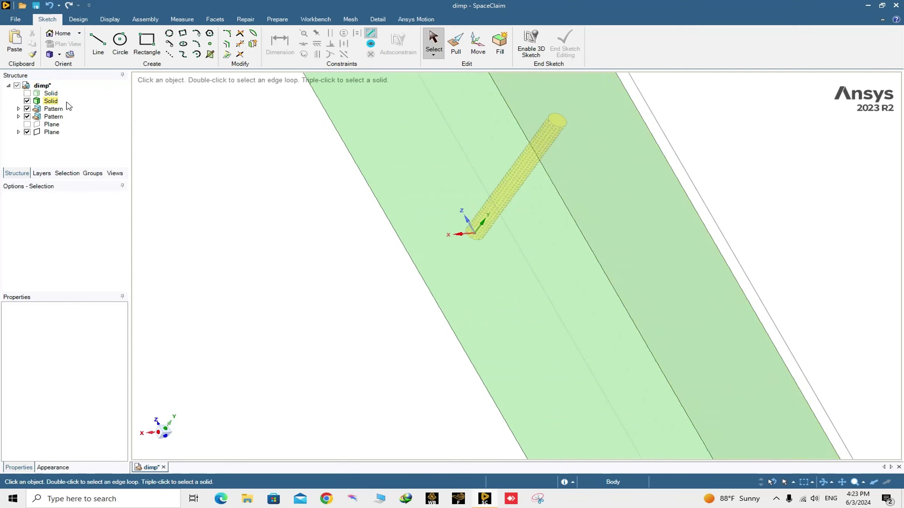
click(27, 92)
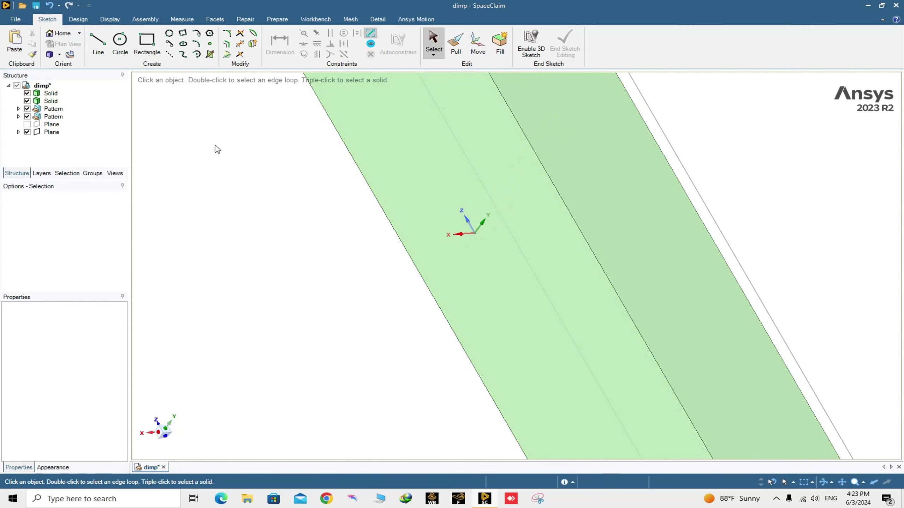
scroll(570, 279, down, 4)
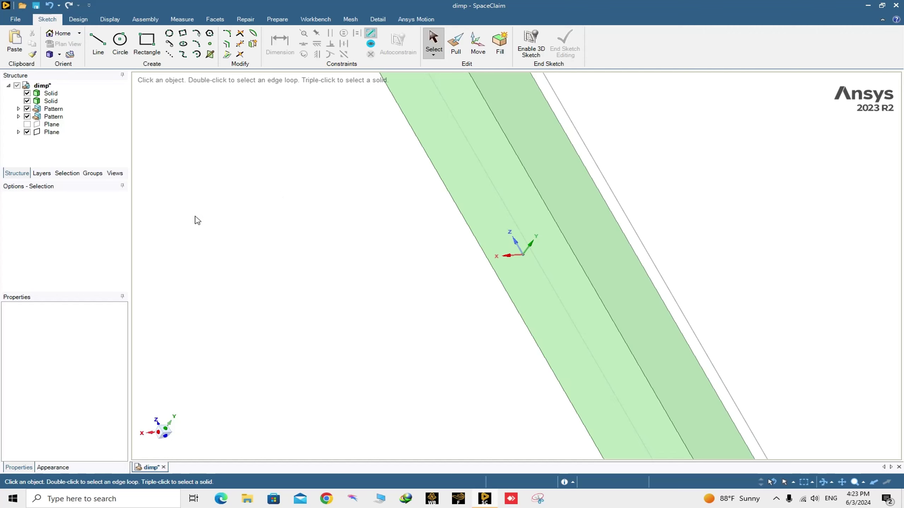
click(47, 94)
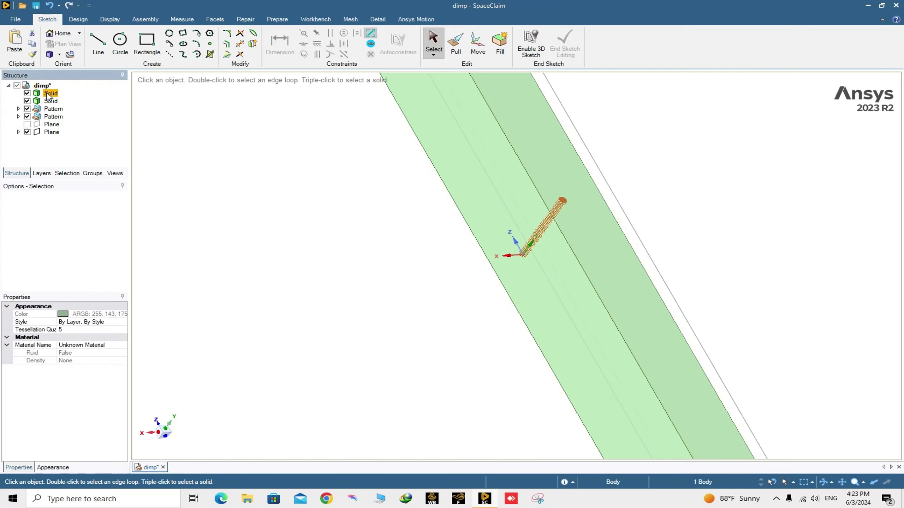
scroll(520, 250, down, 3)
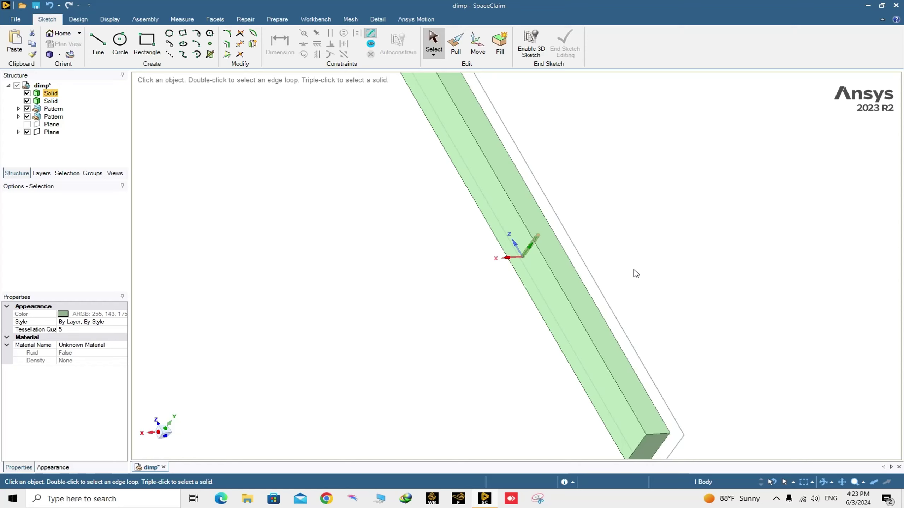
middle_drag(610, 265, 669, 156)
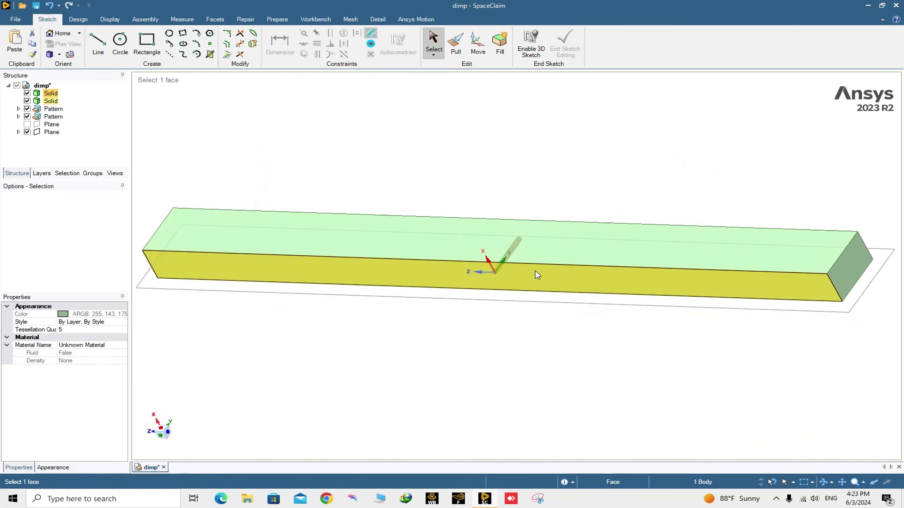
- Cut the domain block with the Combine tool, using the dimpled cylinder as the cutter with Keep cutter enabled
key(d)
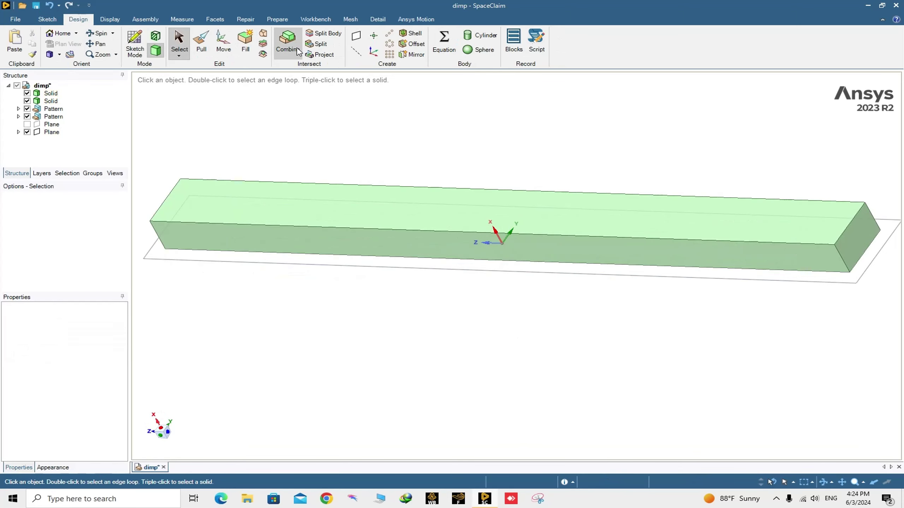
click(288, 43)
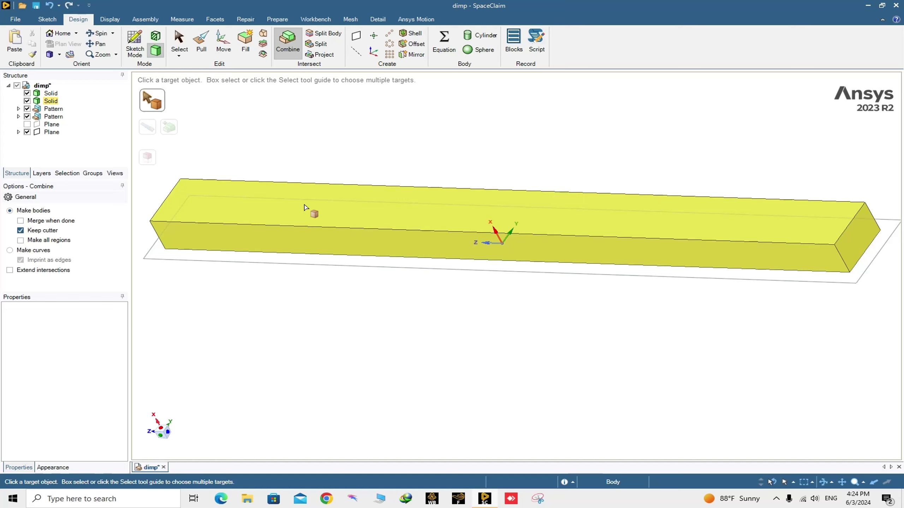
click(305, 207)
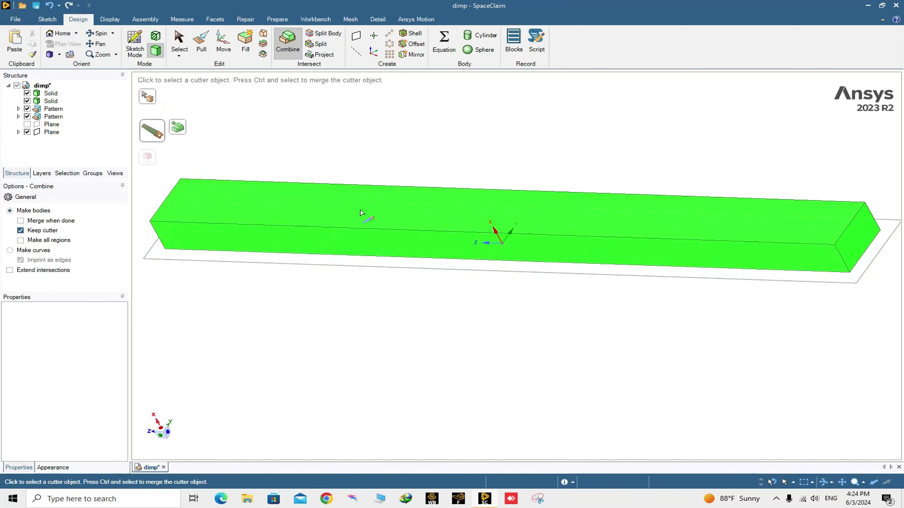
click(52, 94)
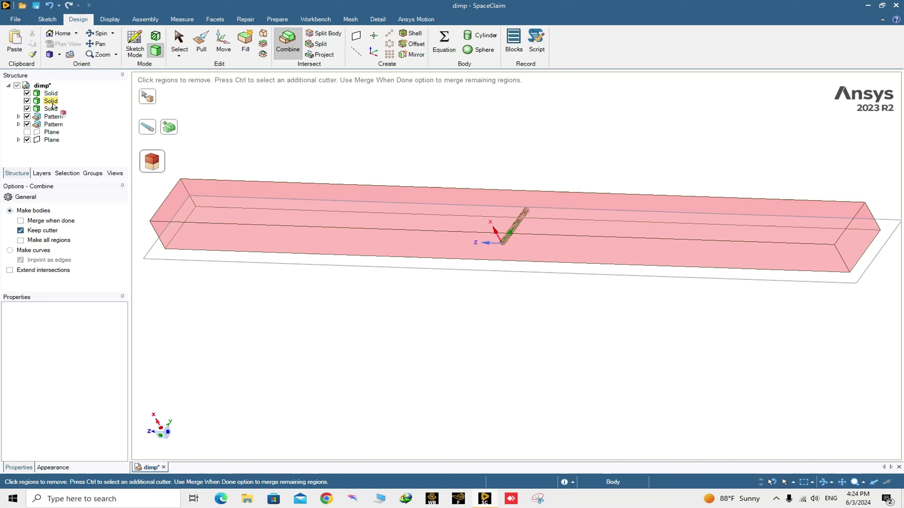
- Delete the two leftover dimpled cylinder solids so that only the cut flow domain solid remains
click(182, 47)
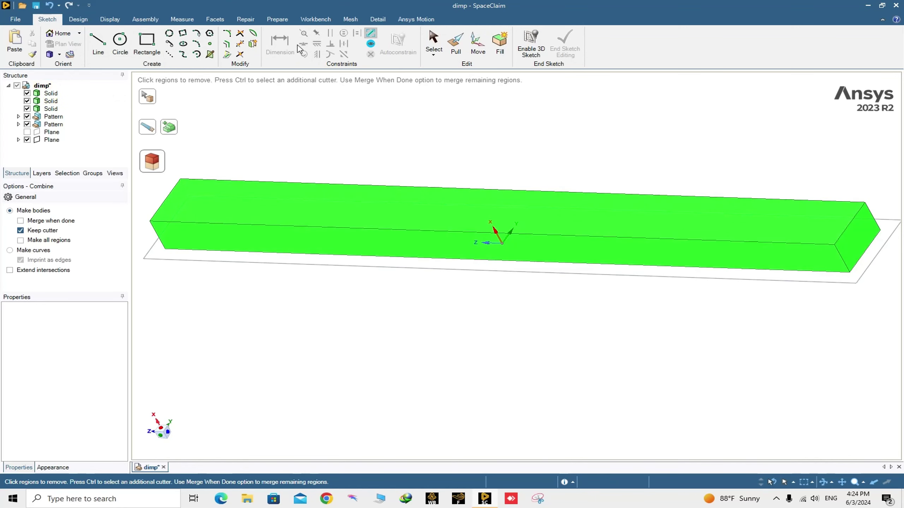
click(433, 40)
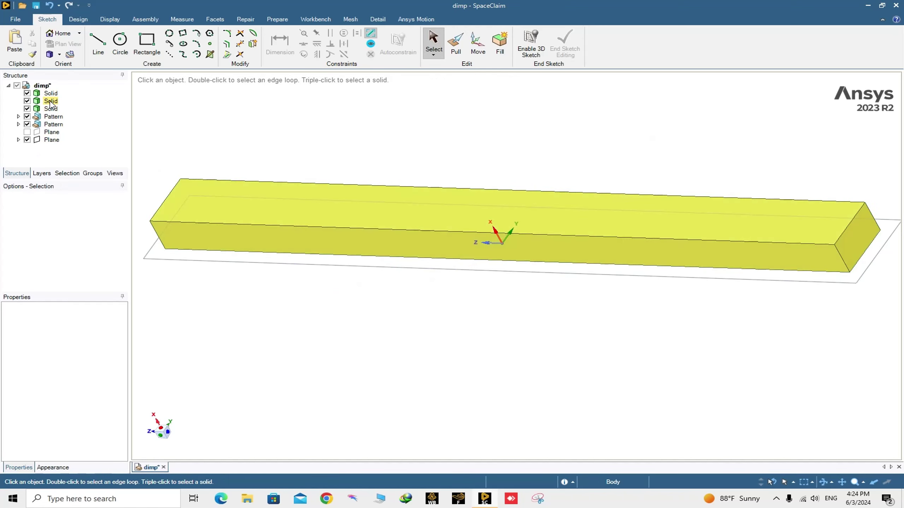
right_click(49, 95)
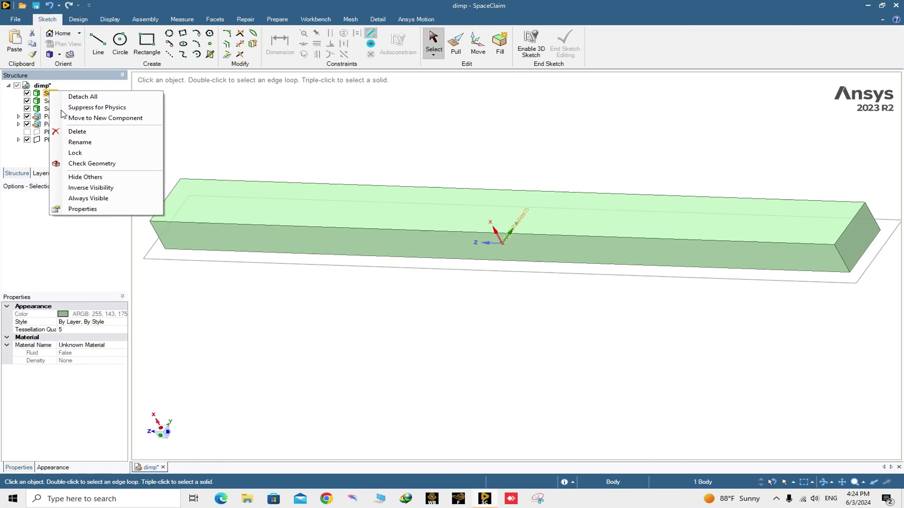
click(67, 133)
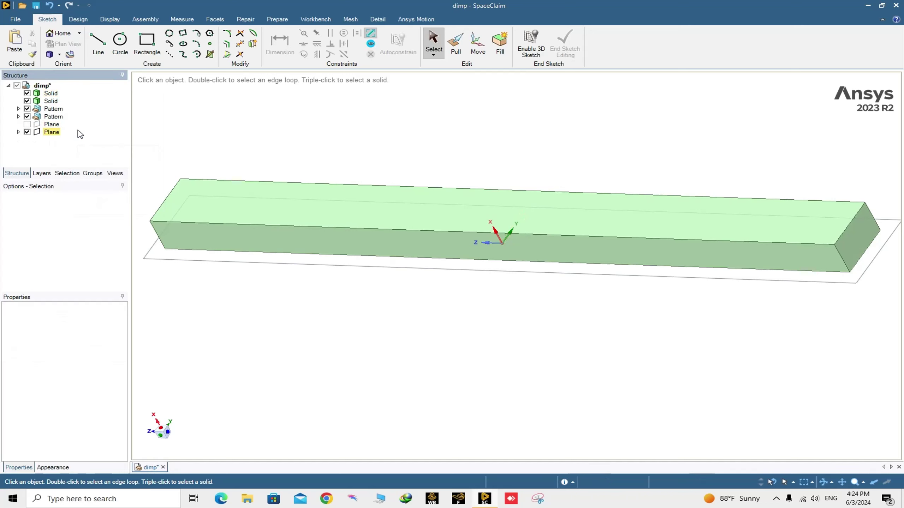
click(52, 101)
right_click(54, 101)
click(80, 143)
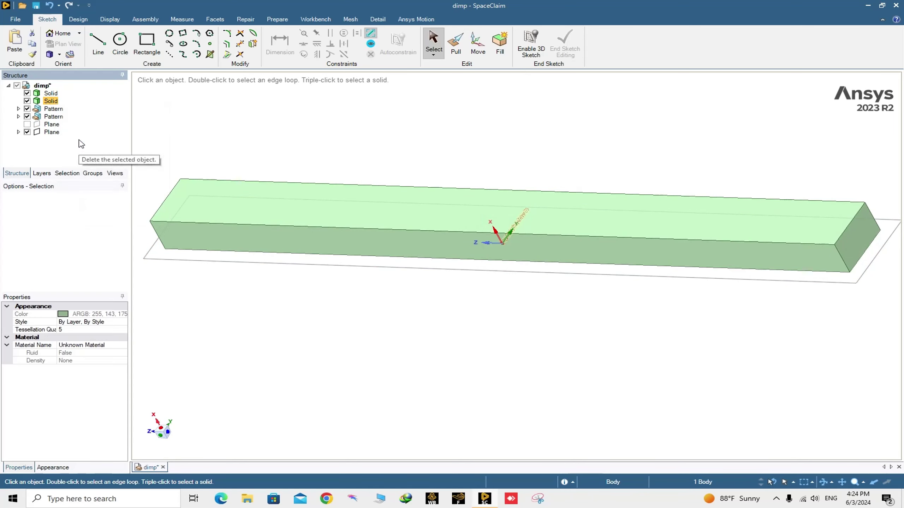
- Check the remaining domain solid by highlighting it and toggling its visibility off and on
click(53, 94)
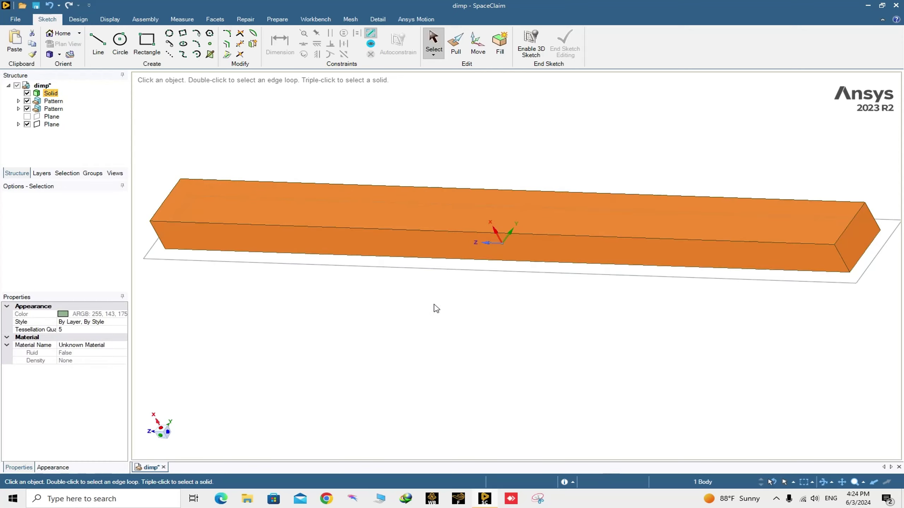
middle_drag(466, 299, 420, 285)
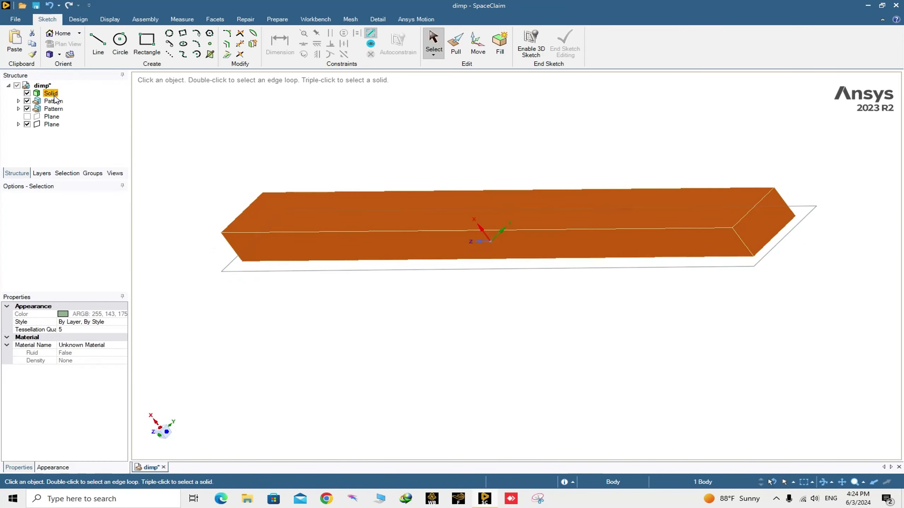
click(28, 94)
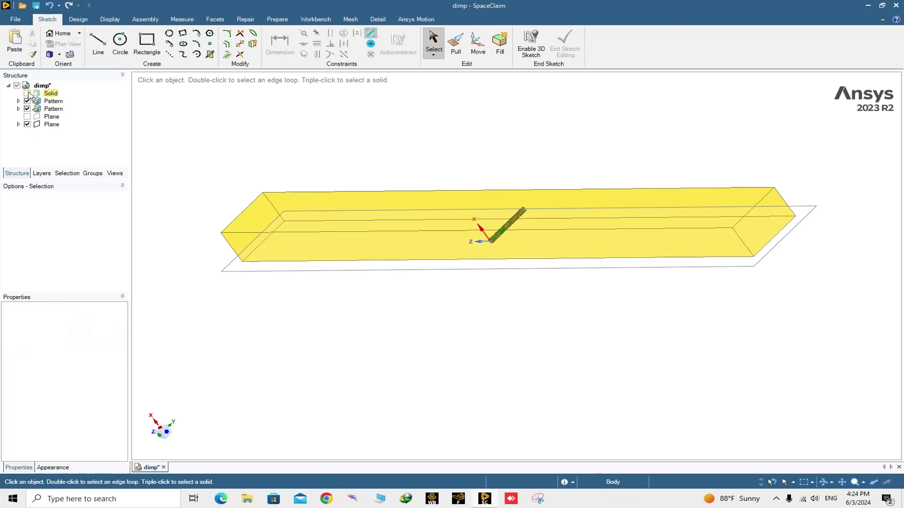
click(28, 94)
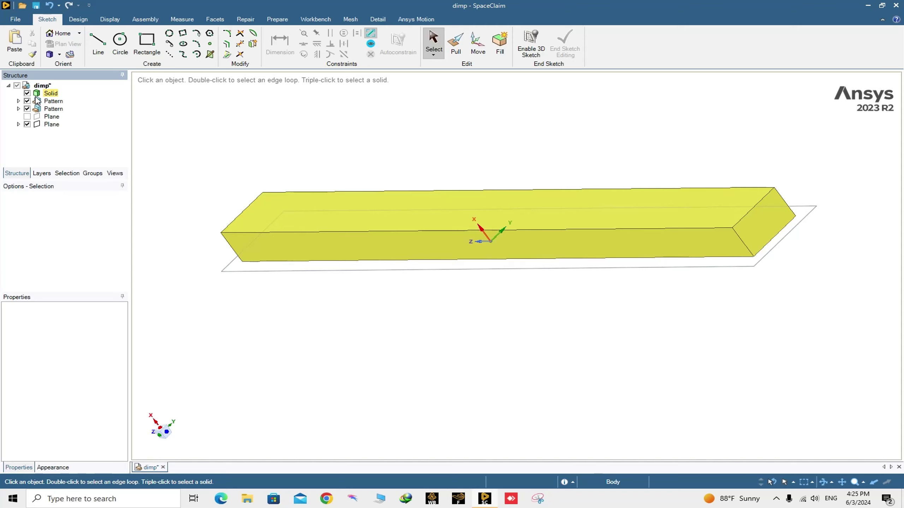
- Pull the domain's long side face at the origin end of the cylinder 50 mm inward to open the dimpled hole
click(493, 245)
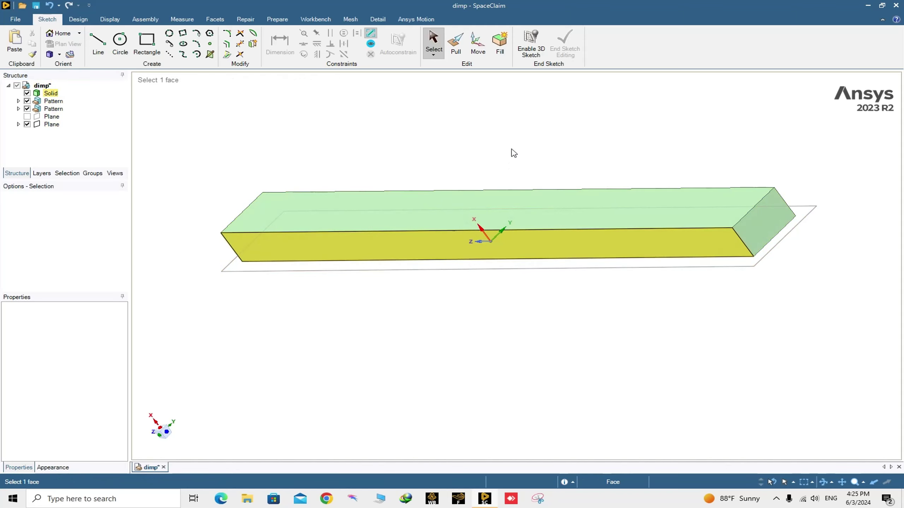
middle_drag(513, 153, 506, 134)
click(431, 261)
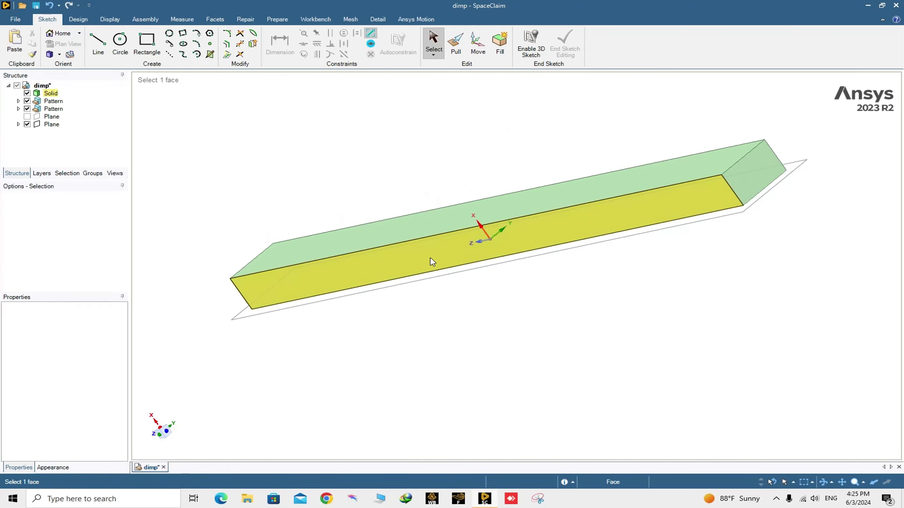
click(432, 262)
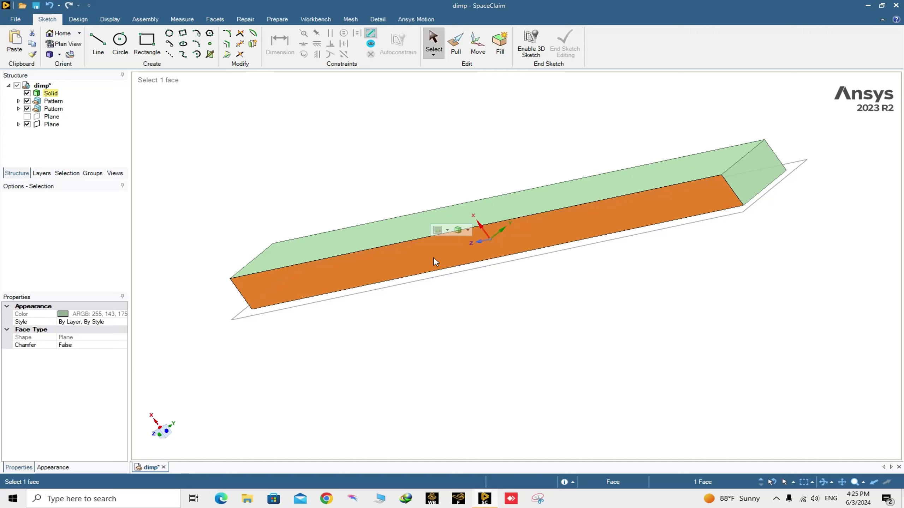
key(p)
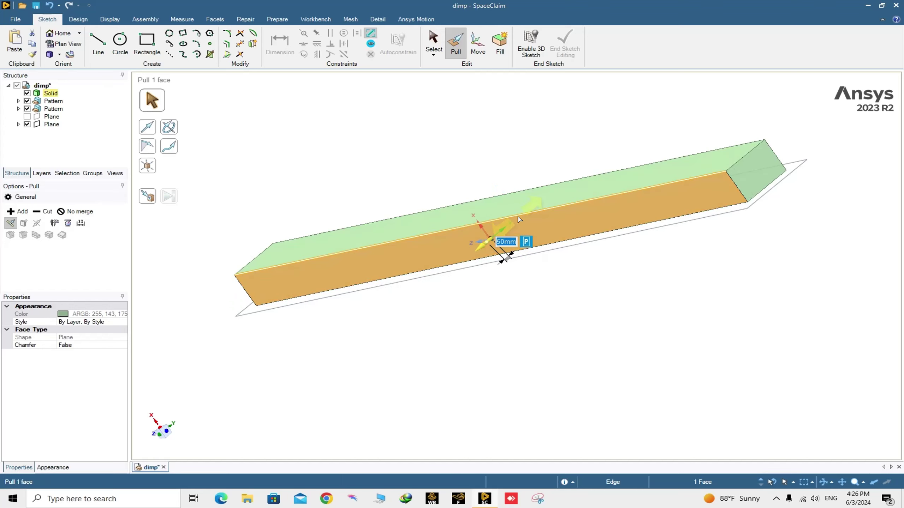
middle_drag(494, 321, 539, 288)
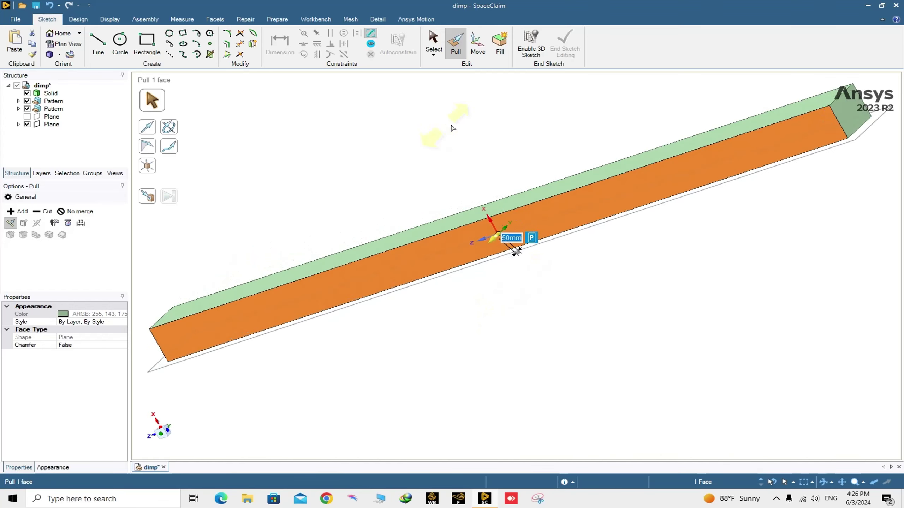
click(433, 40)
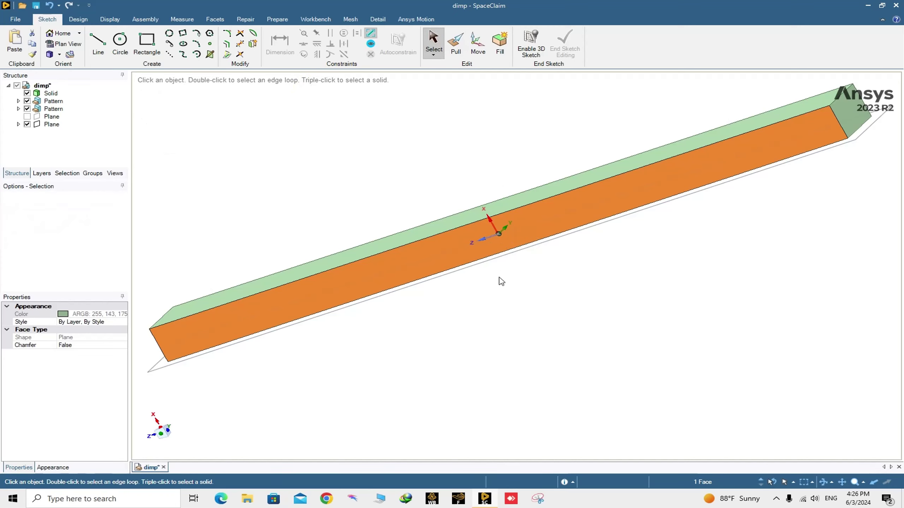
scroll(503, 250, up, 8)
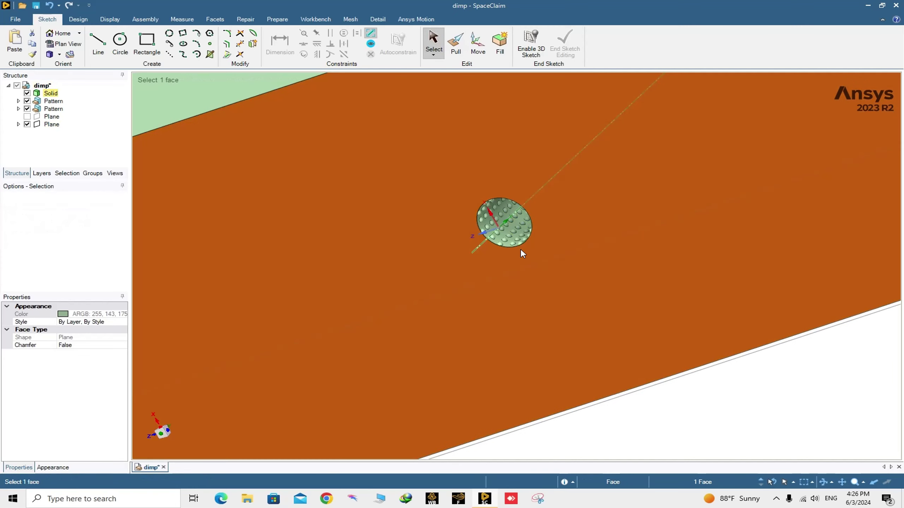
scroll(520, 248, down, 6)
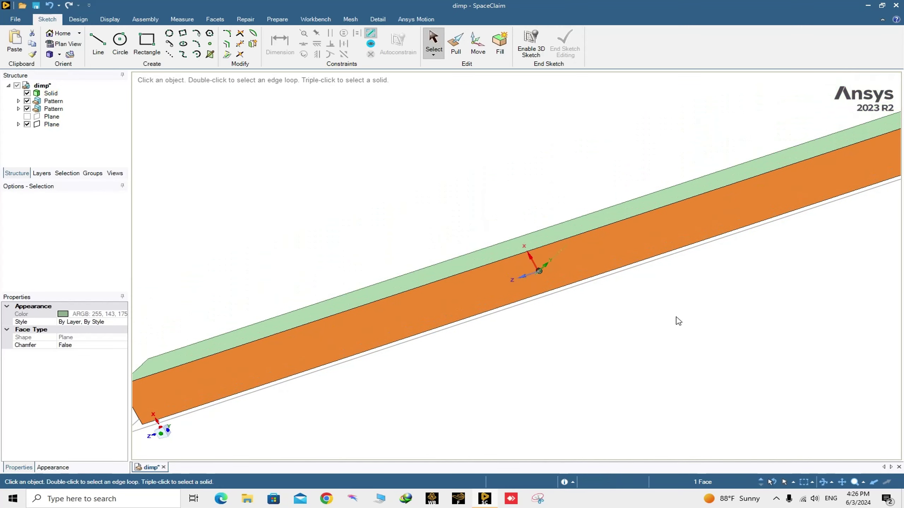
- Pull the opposite long side face of the domain 60 mm inward so it also meets the dimpled hole
middle_drag(676, 319, 553, 372)
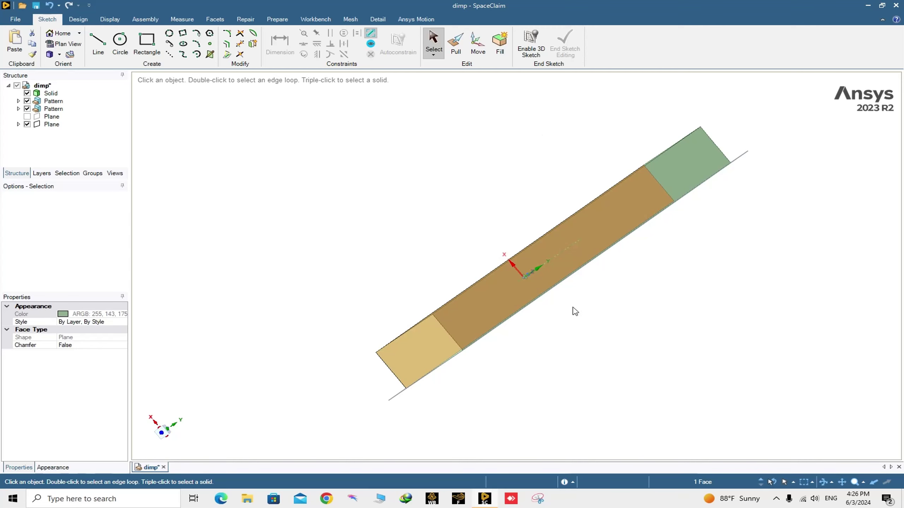
middle_drag(575, 311, 524, 317)
click(523, 313)
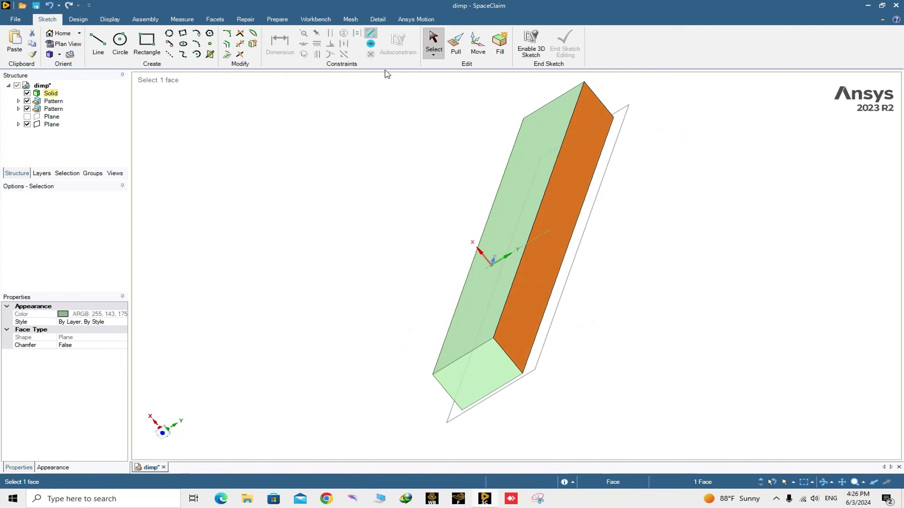
click(454, 44)
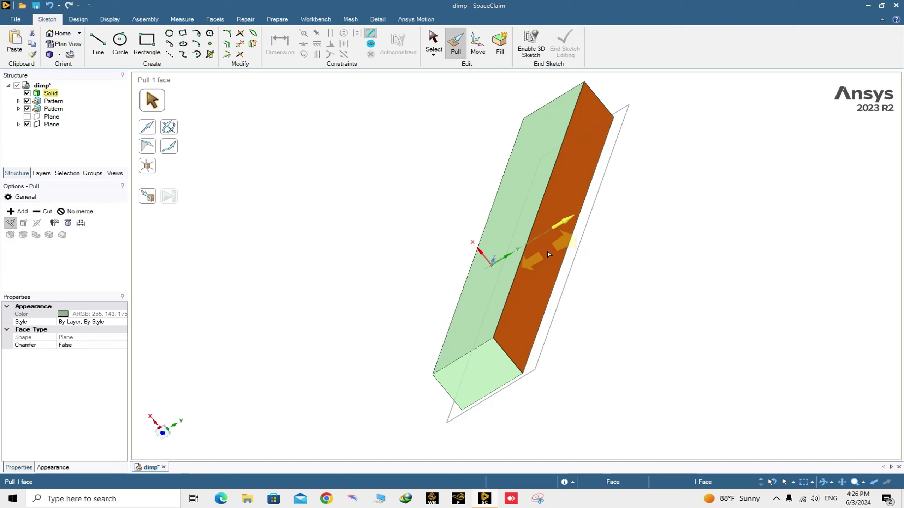
drag(548, 254, 546, 255)
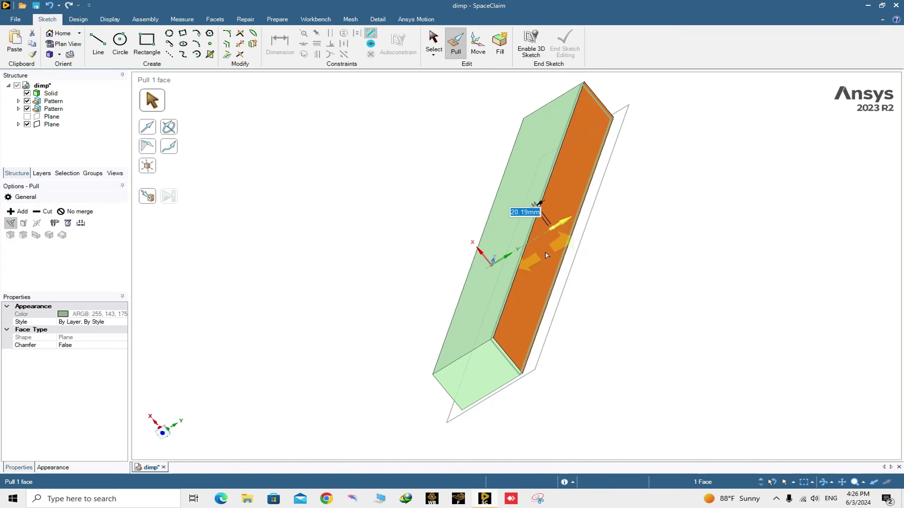
text(50)
key(Return)
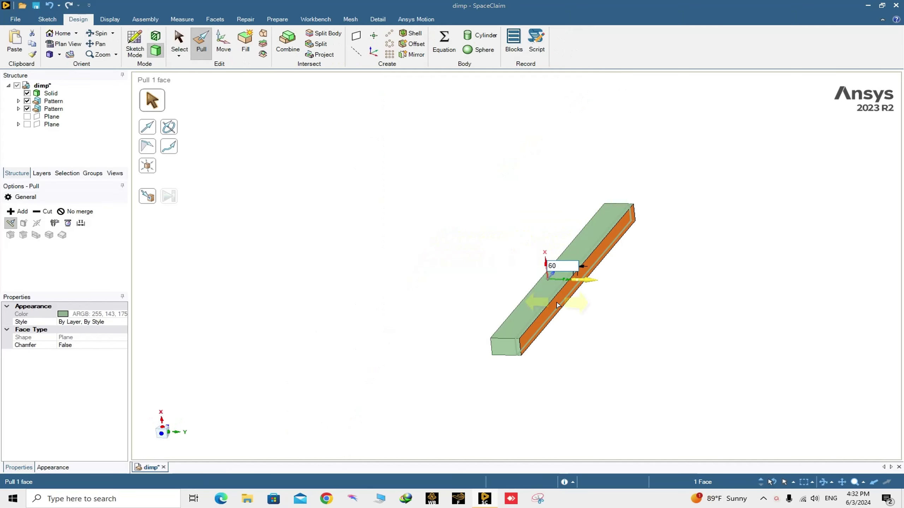
key(Return)
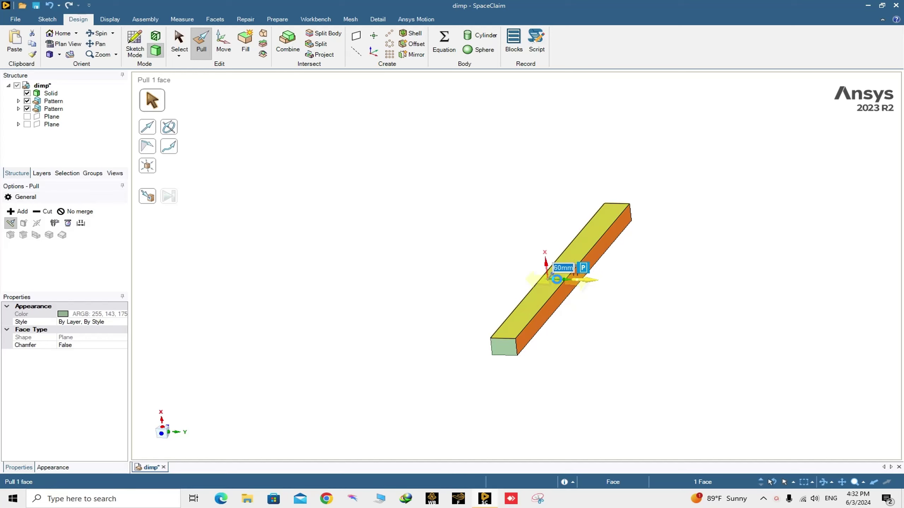
- Examine the dimpled hole through the flow domain from several angles, including a straight-on view along the Y axis
scroll(627, 281, up, 5)
scroll(517, 276, up, 5)
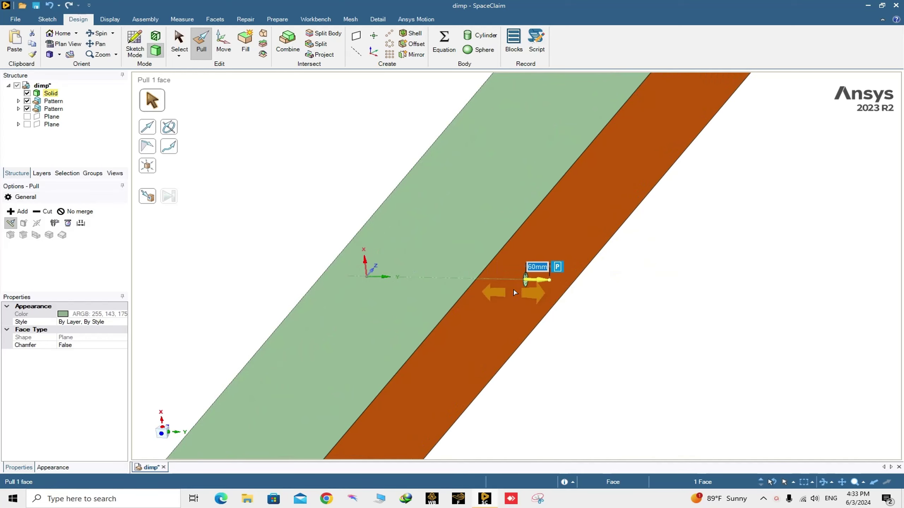
scroll(517, 276, down, 5)
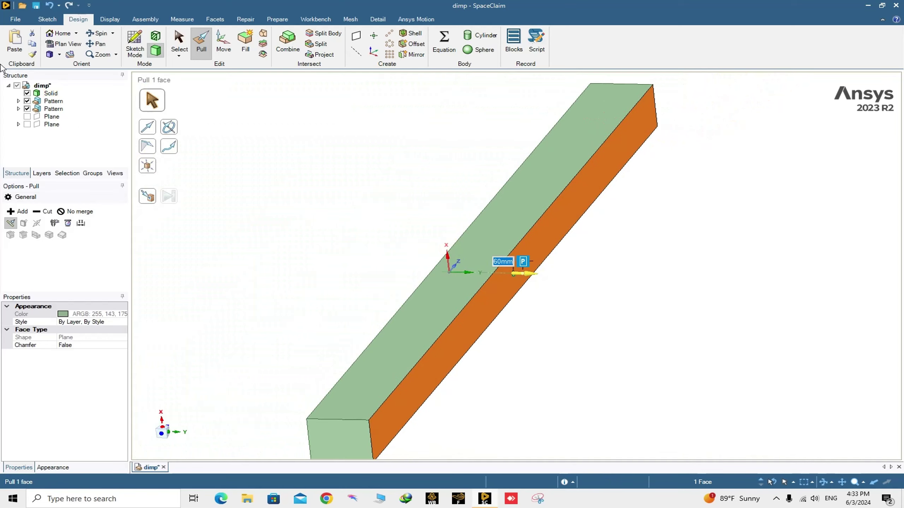
click(180, 42)
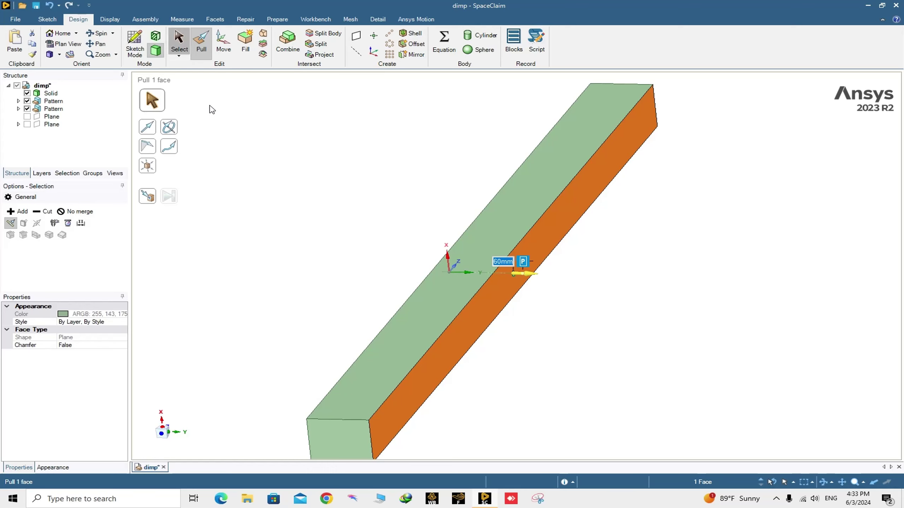
click(51, 93)
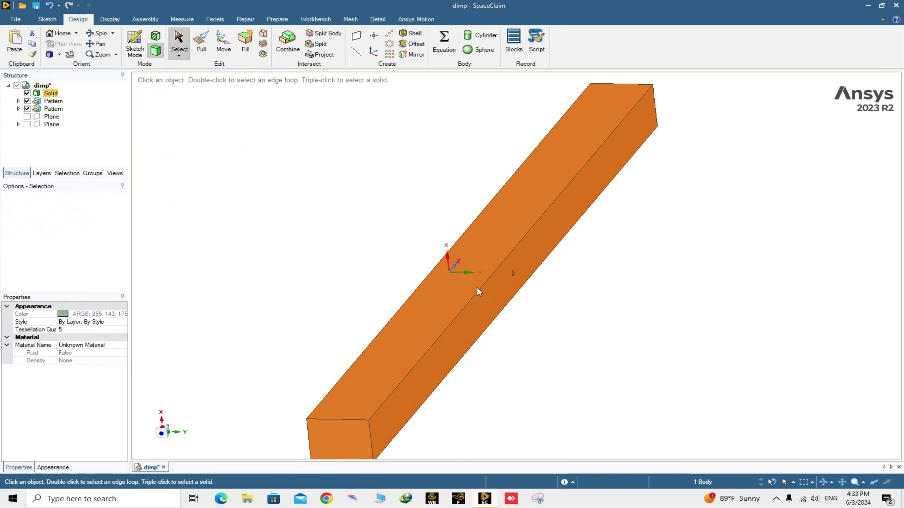
middle_drag(478, 287, 361, 261)
scroll(363, 261, up, 10)
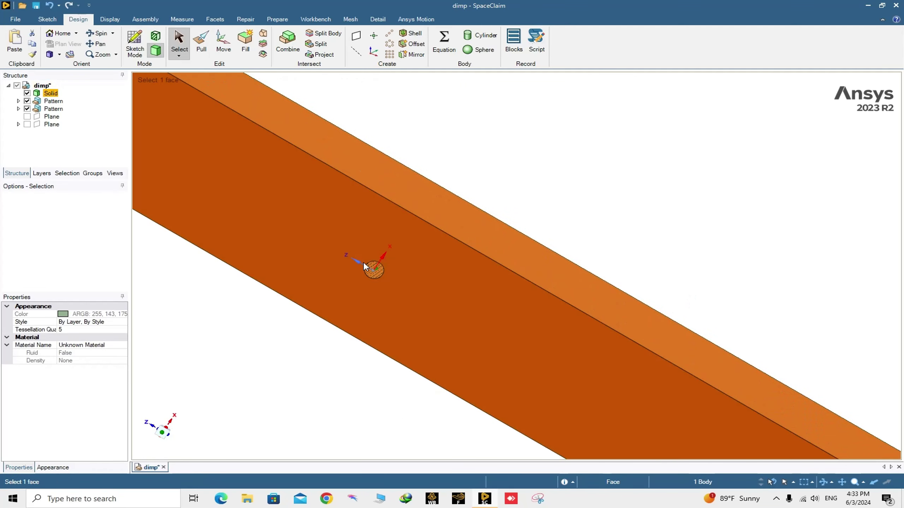
middle_drag(361, 304, 407, 303)
scroll(323, 299, up, 5)
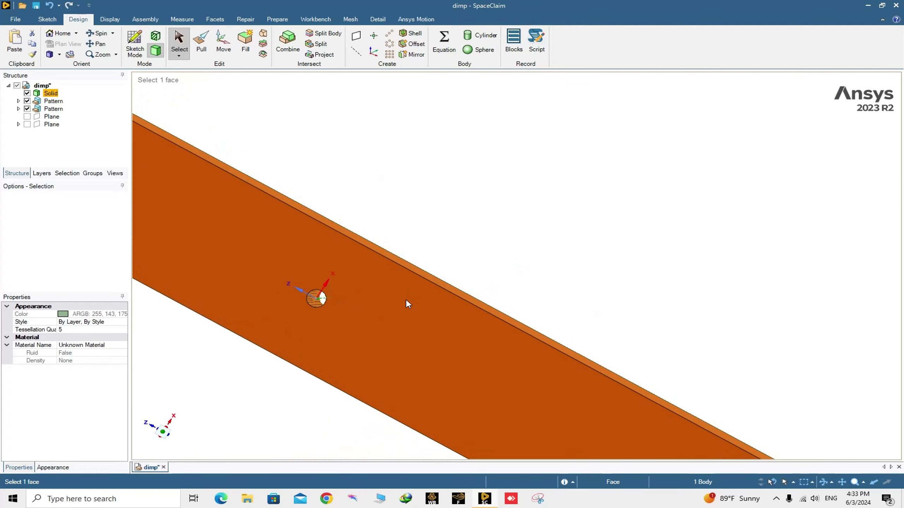
click(163, 431)
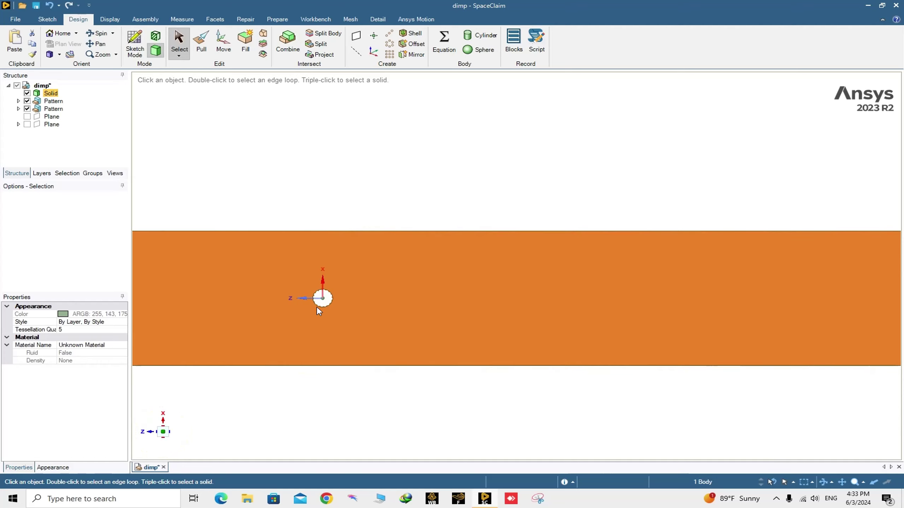
scroll(319, 306, up, 10)
scroll(282, 277, down, 5)
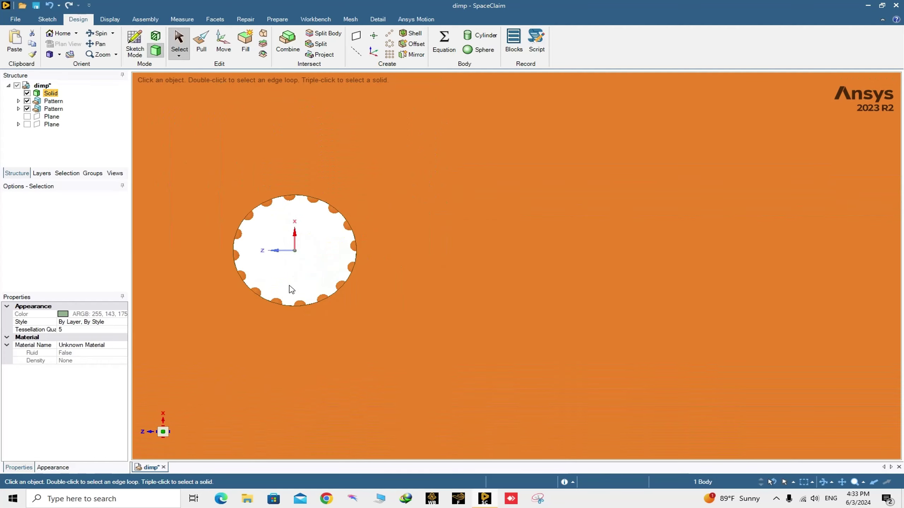
middle_drag(292, 289, 268, 312)
key(Escape)
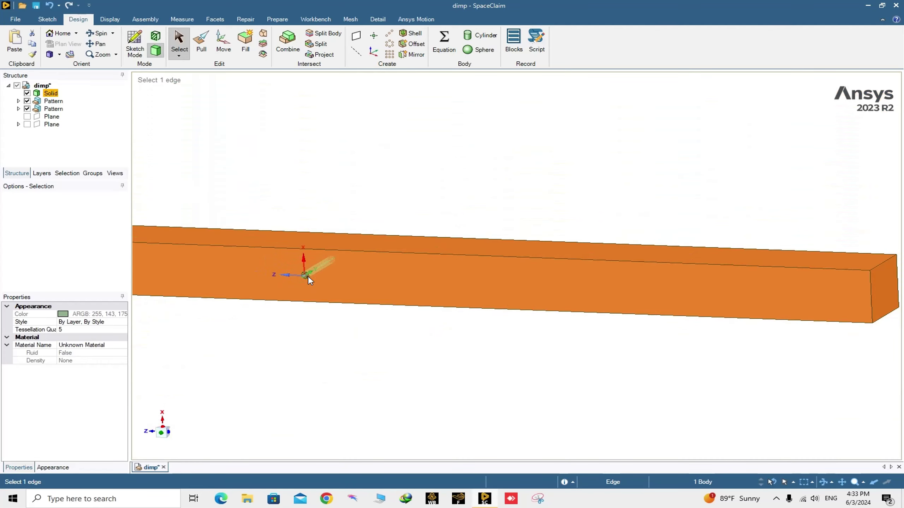
click(290, 330)
mouse_move(301, 320)
middle_down()
mouse_move(262, 339)
mouse_move(303, 306)
middle_up()
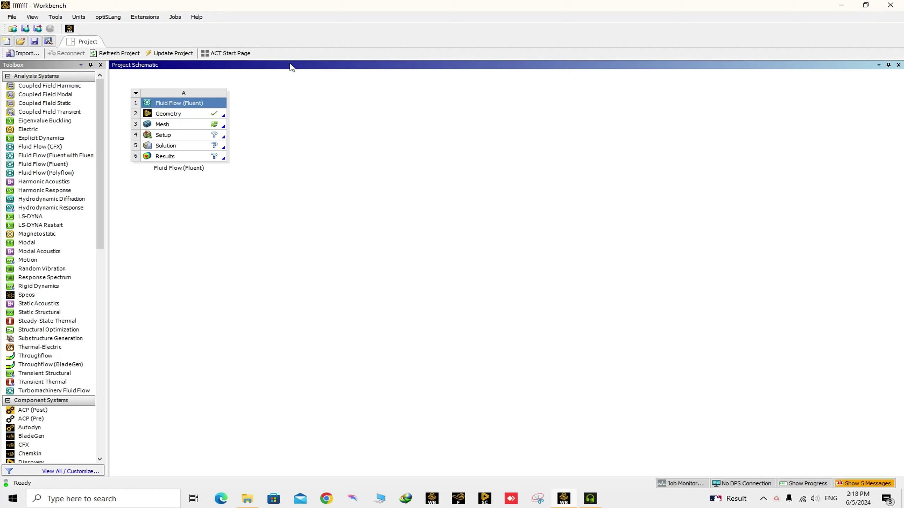
- Switch to Workbench and open the Fluid Flow (Fluent) system's geometry in Ansys Meshing
click(177, 130)
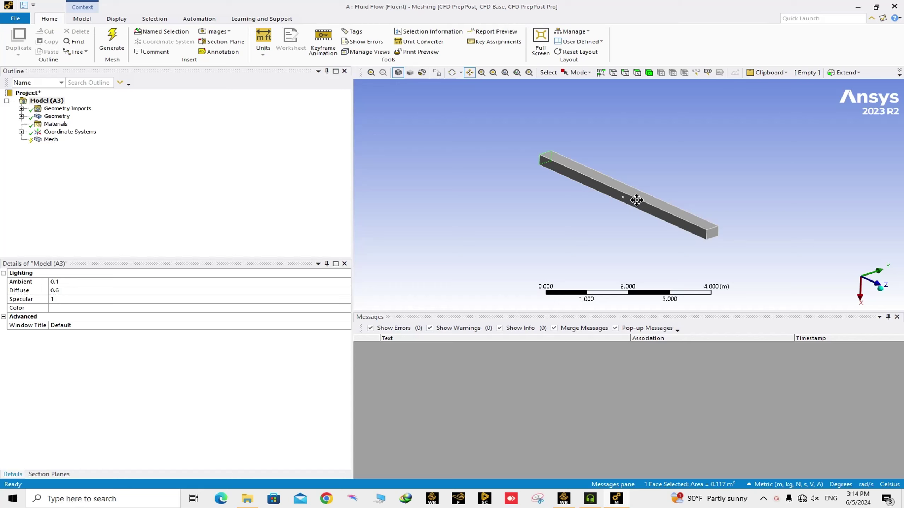
scroll(632, 193, down, 3)
scroll(632, 192, up, 10)
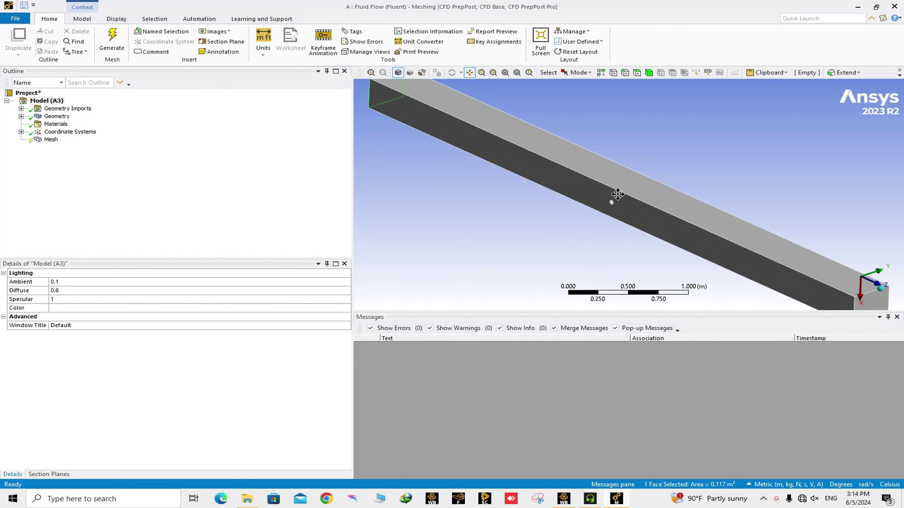
- Create a named selection "up" from the domain's long side face at the negative-Y end of the dimpled hole
scroll(584, 208, down, 6)
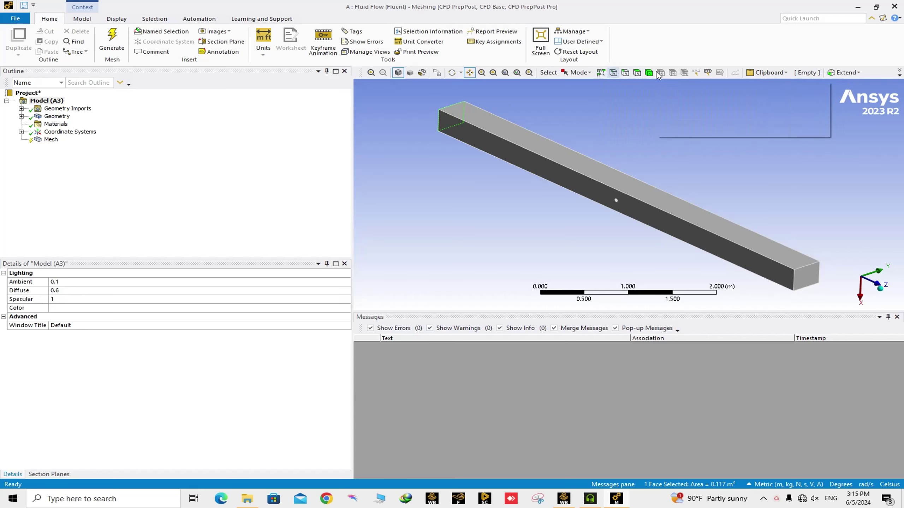
click(637, 73)
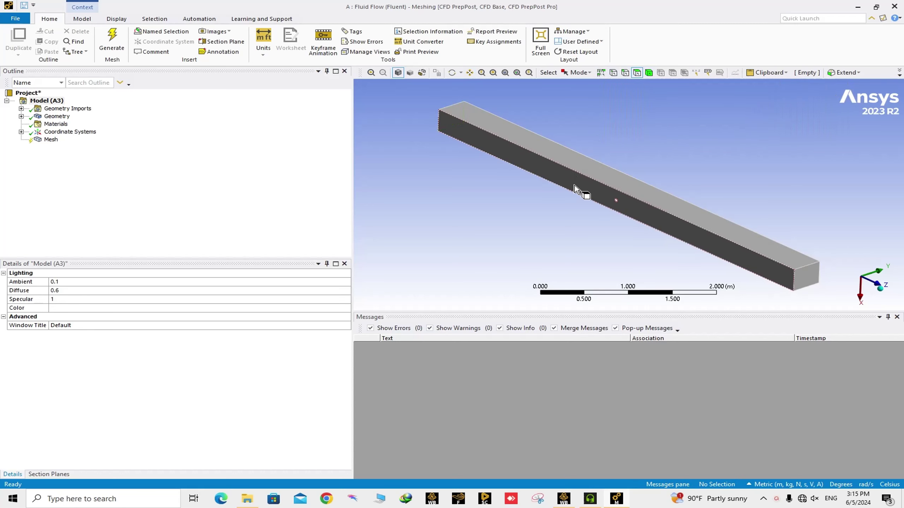
click(576, 185)
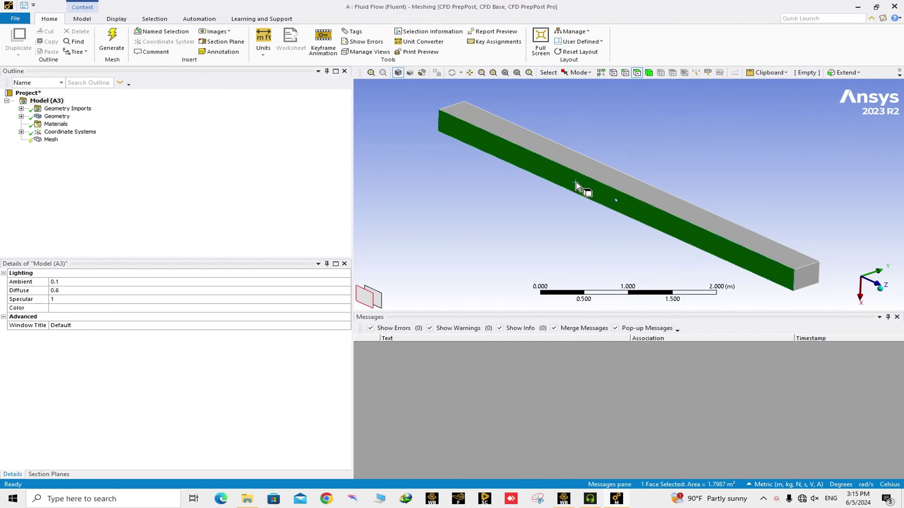
right_click(576, 184)
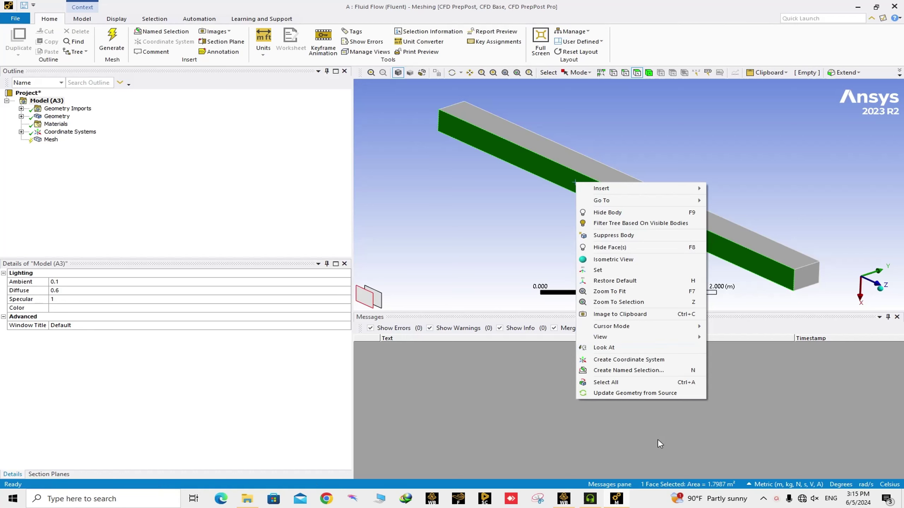
click(621, 370)
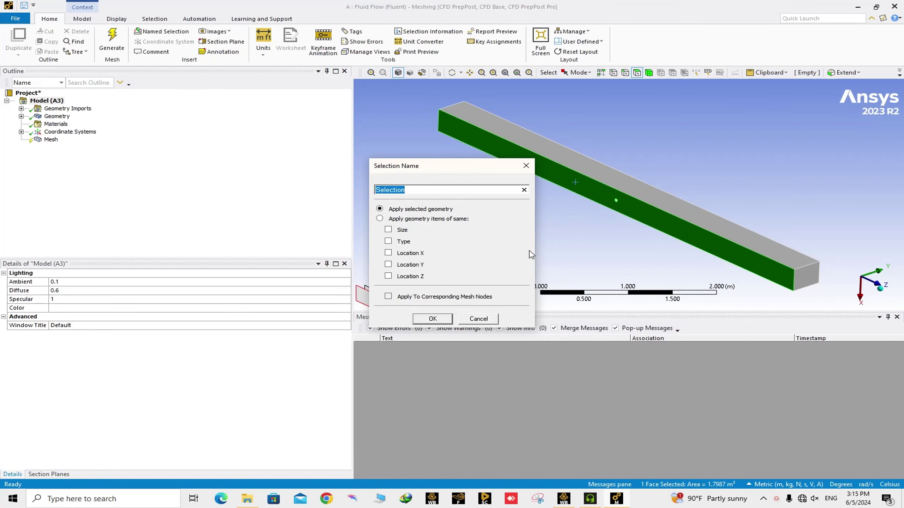
text(up)
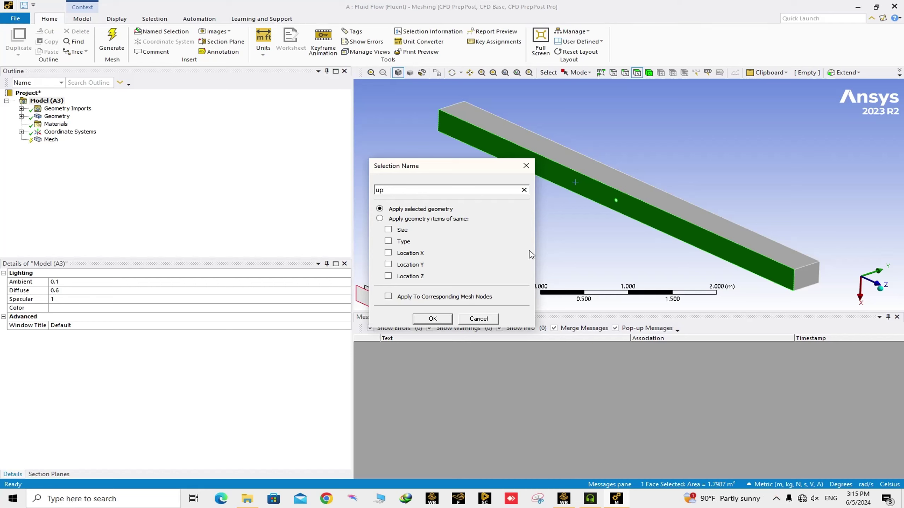
key(Return)
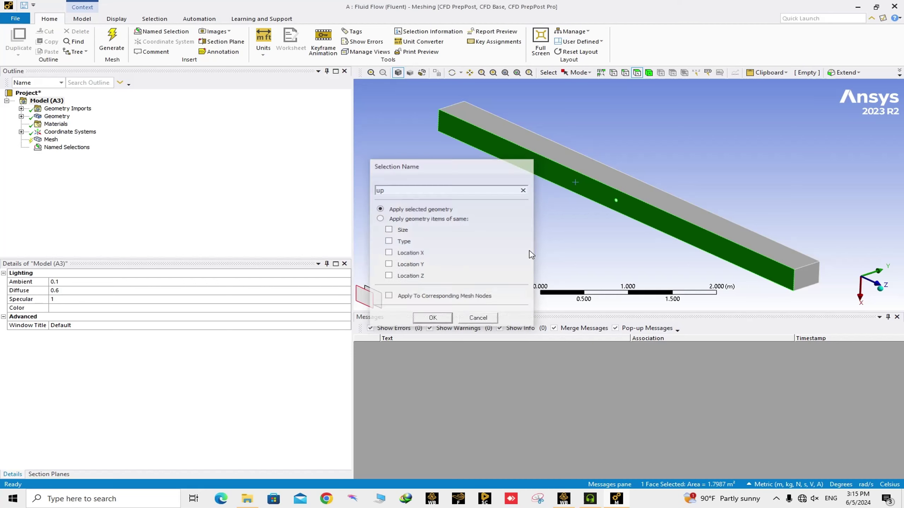
- Group the other three long faces of the domain into a named selection "side-down"
click(715, 158)
click(649, 197)
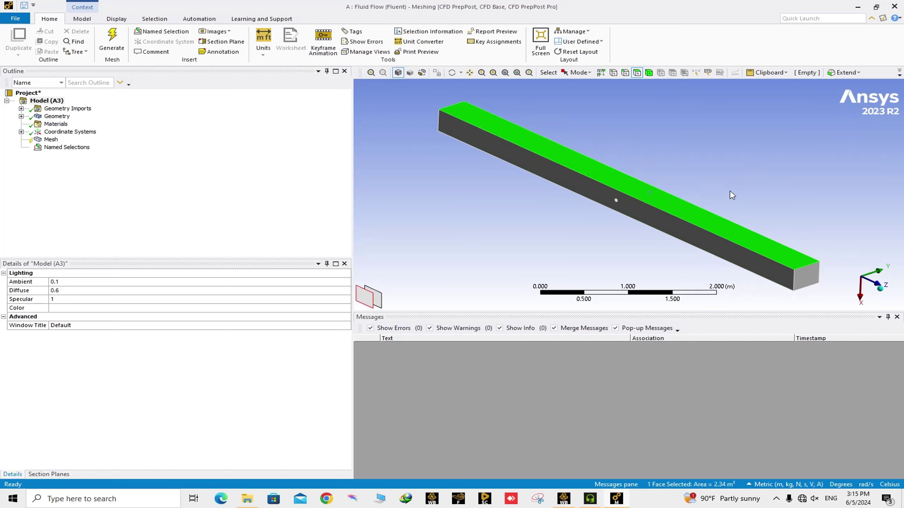
middle_drag(732, 196, 646, 210)
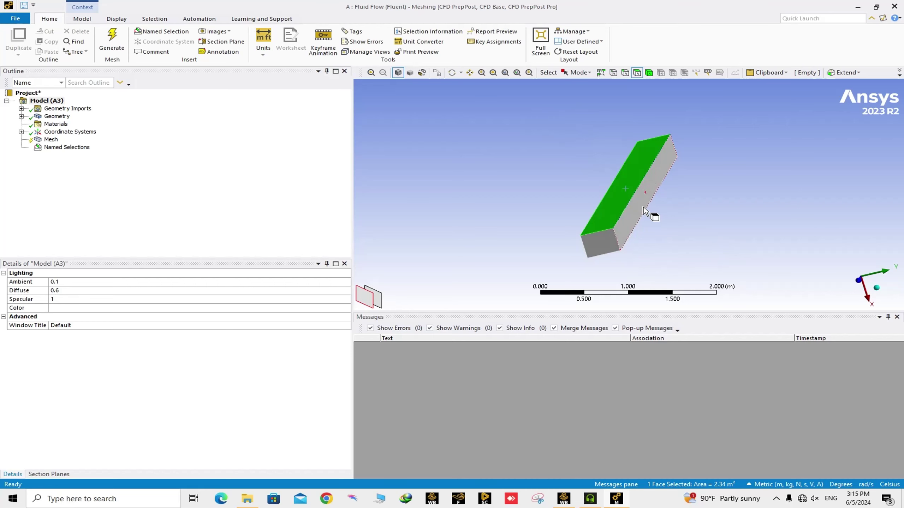
ctrl+click(645, 211)
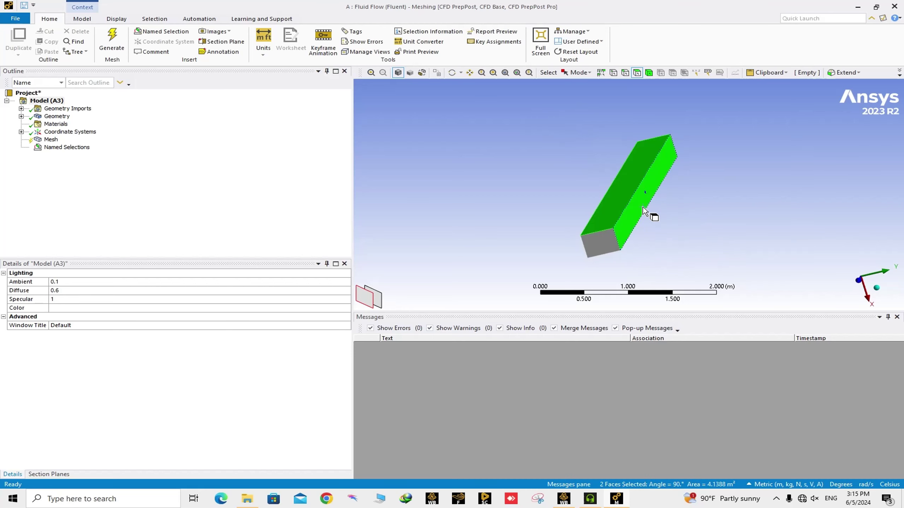
middle_drag(650, 212, 620, 187)
ctrl+click(621, 190)
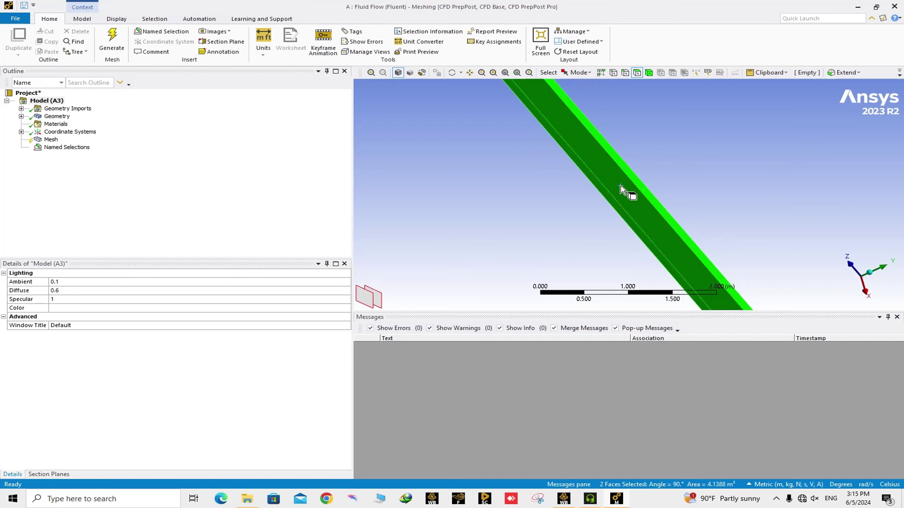
right_click(621, 185)
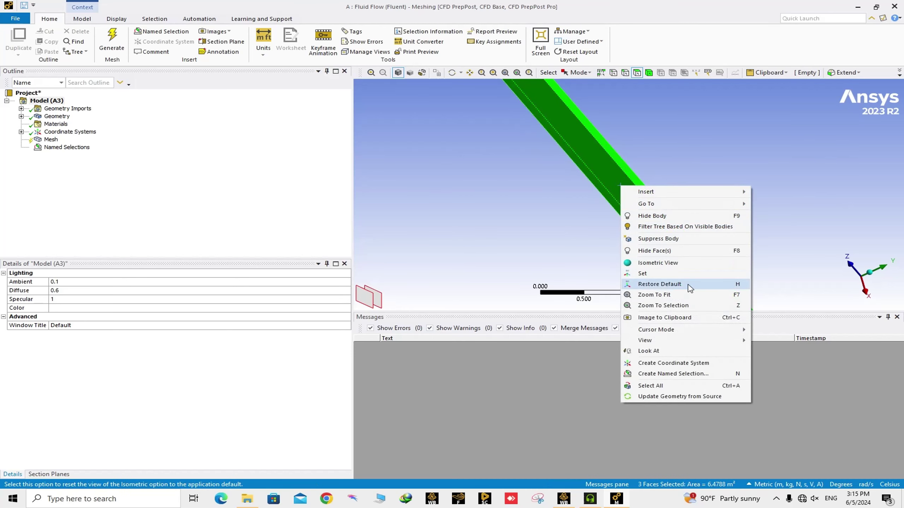
click(664, 374)
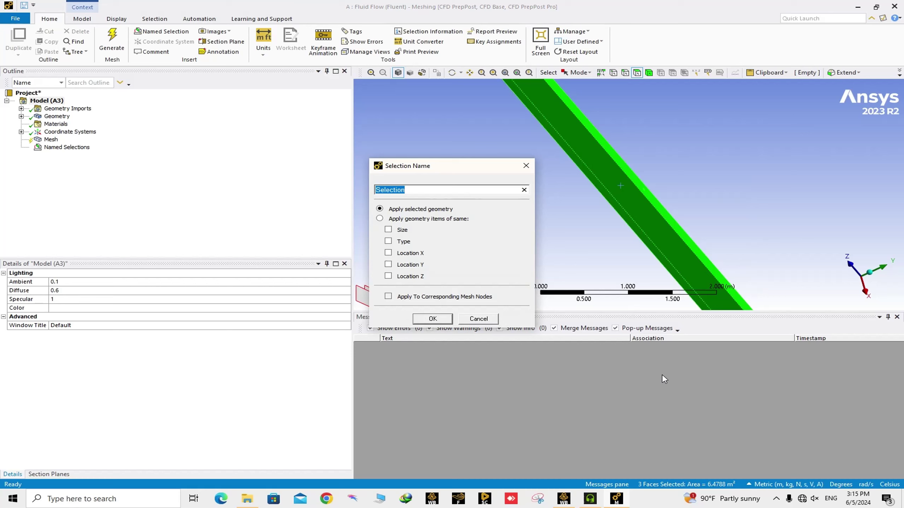
text(side-down)
key(Return)
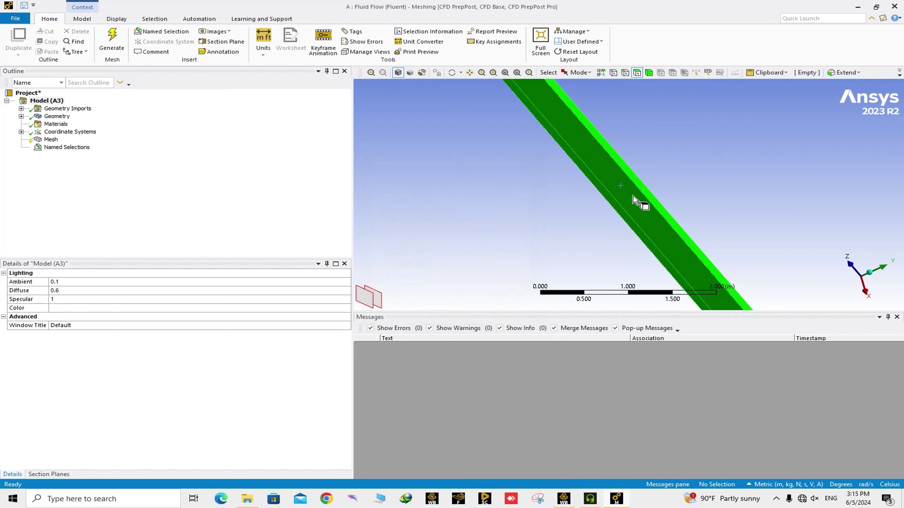
- Select all faces of the model, including the dimpled hole's faces
middle_drag(640, 202, 707, 222)
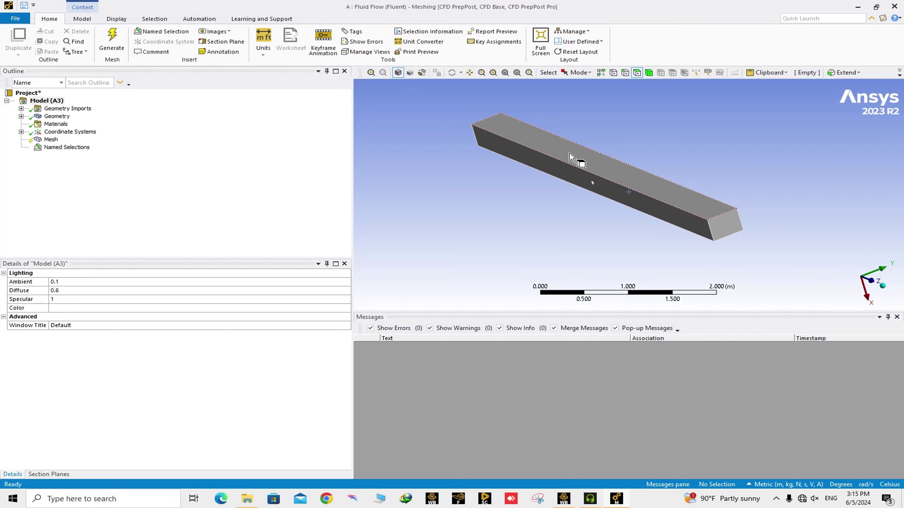
scroll(609, 204, up, 5)
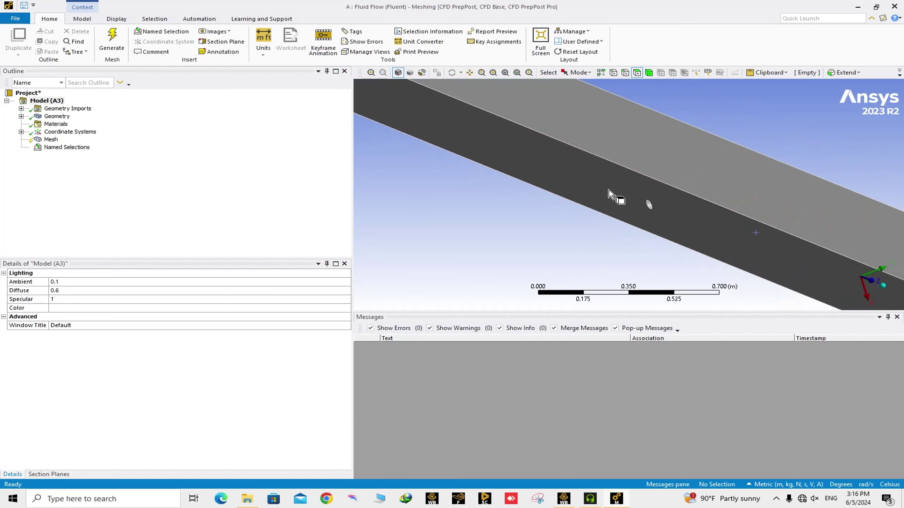
right_click(609, 192)
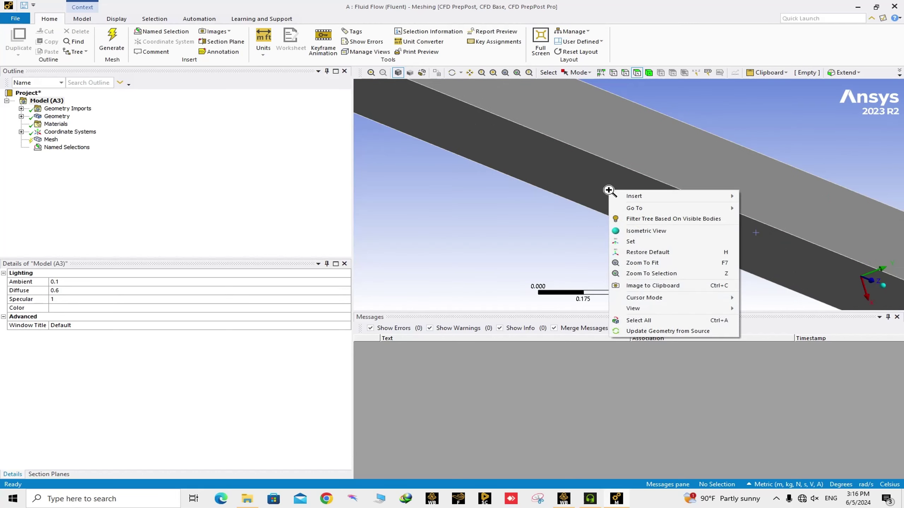
click(638, 320)
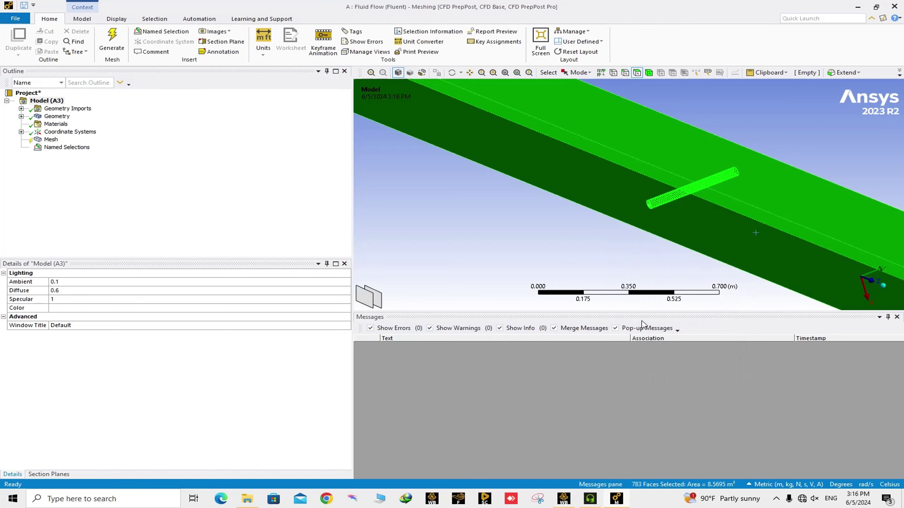
key(F7)
middle_drag(653, 255, 686, 252)
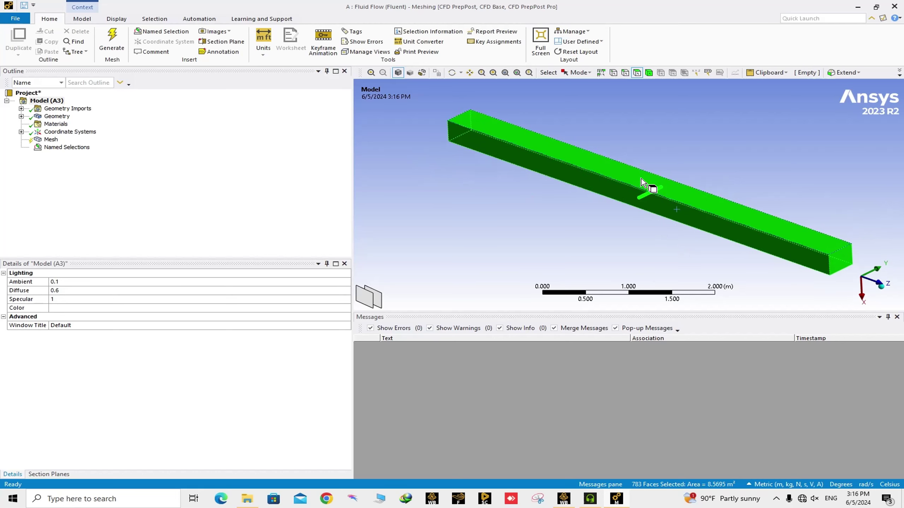
- Remove the four long faces and both end faces of the box from the selection, leaving only the dimpled hole's faces
ctrl+click(622, 173)
ctrl+click(614, 192)
middle_drag(715, 206, 621, 218)
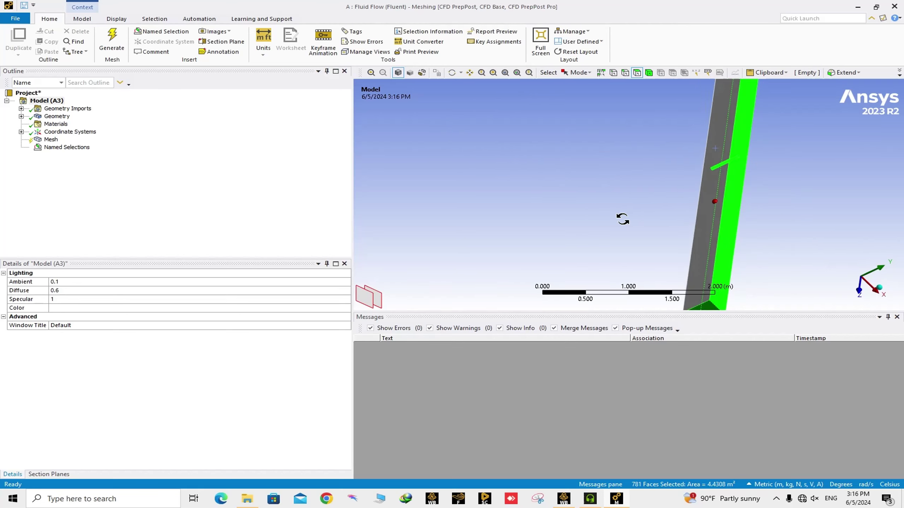
ctrl+click(731, 205)
middle_drag(753, 212, 631, 212)
ctrl+click(672, 161)
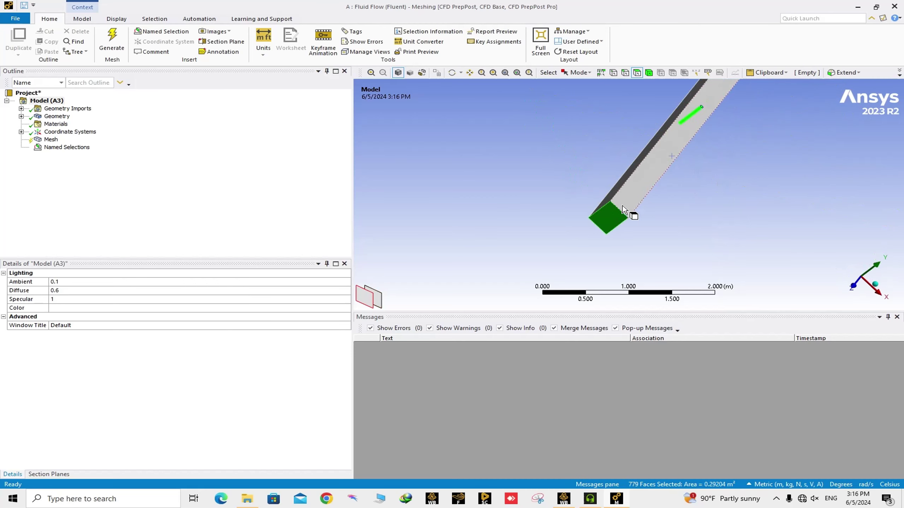
ctrl+click(601, 220)
middle_drag(626, 224, 545, 187)
scroll(548, 159, up, 5)
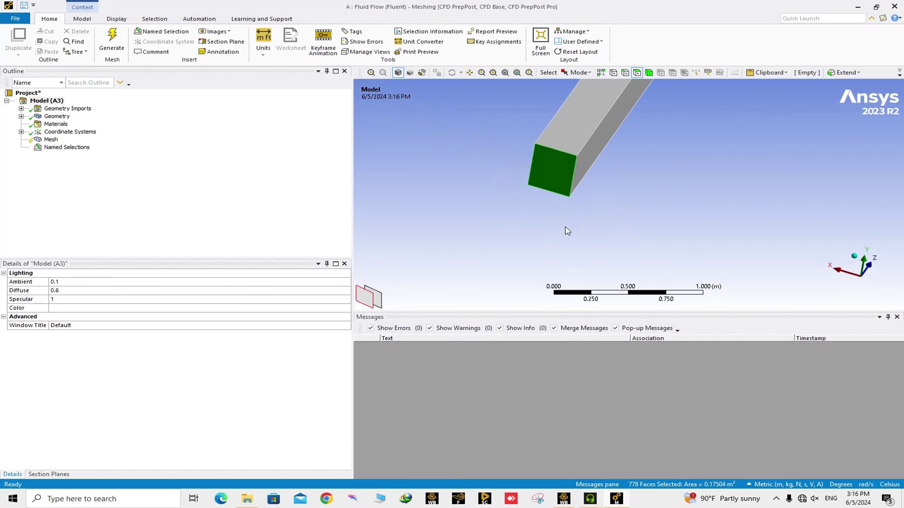
ctrl+click(549, 174)
- Create a named selection "wall" from the selected dimpled hole faces
middle_drag(616, 169, 750, 137)
scroll(758, 149, up, 5)
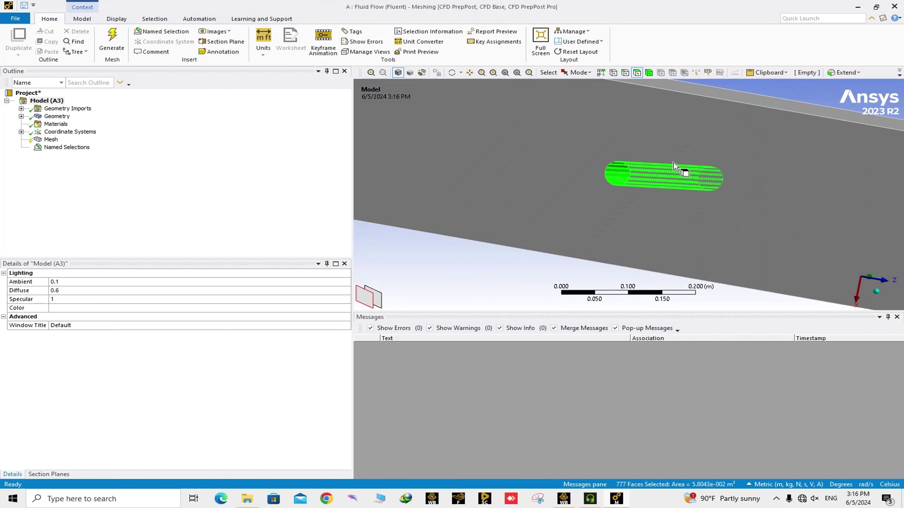
middle_drag(674, 165, 613, 168)
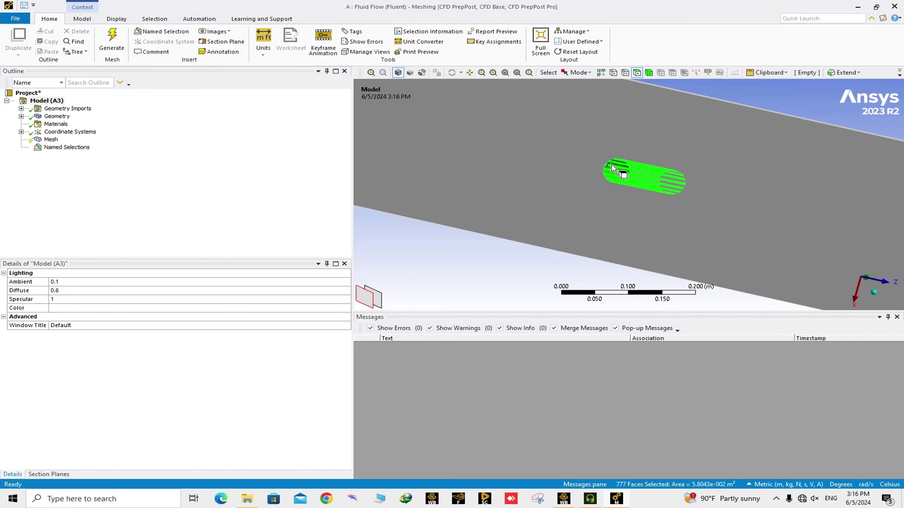
scroll(612, 191, down, 3)
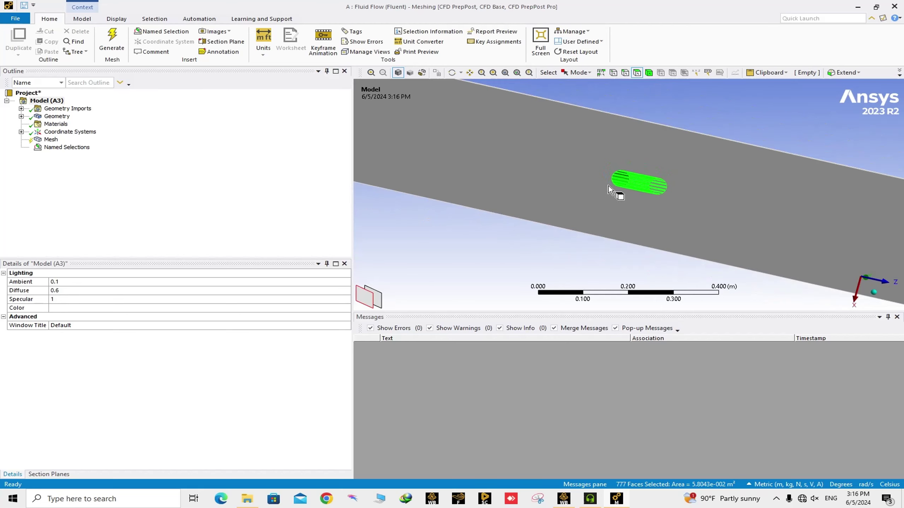
right_click(635, 187)
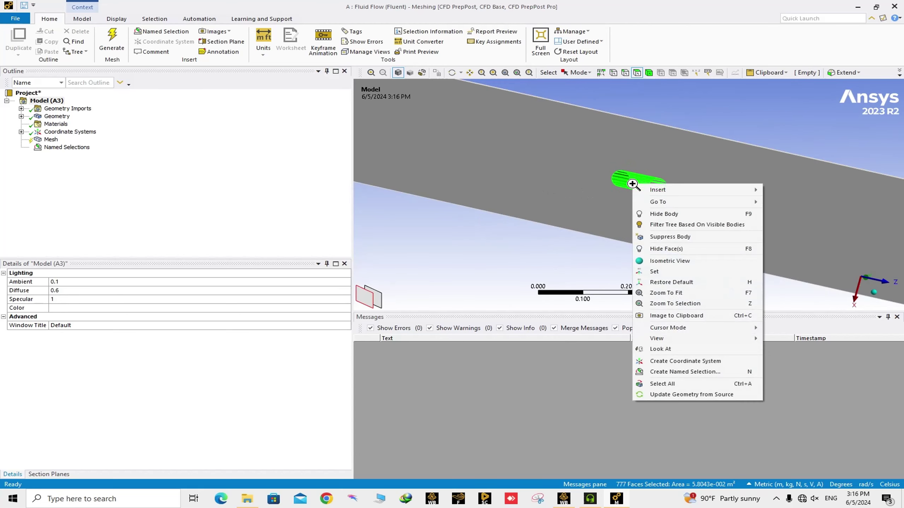
click(668, 372)
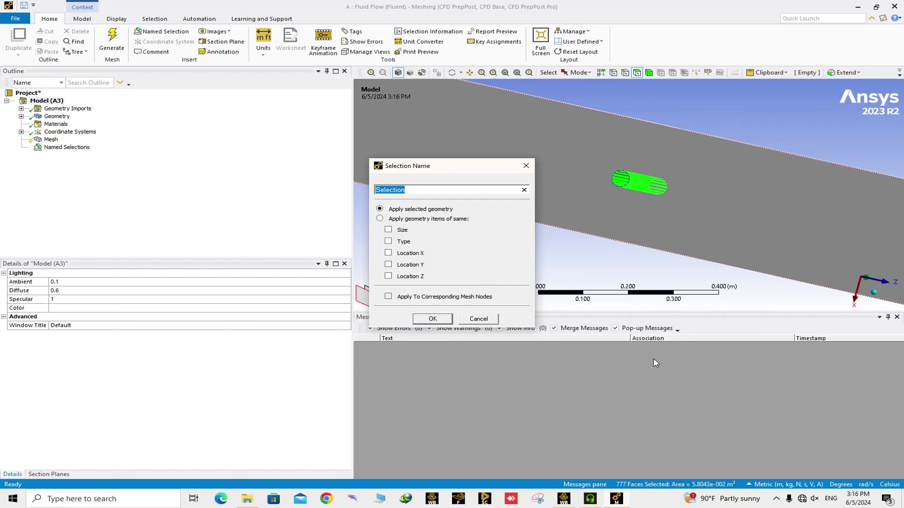
text(wall)
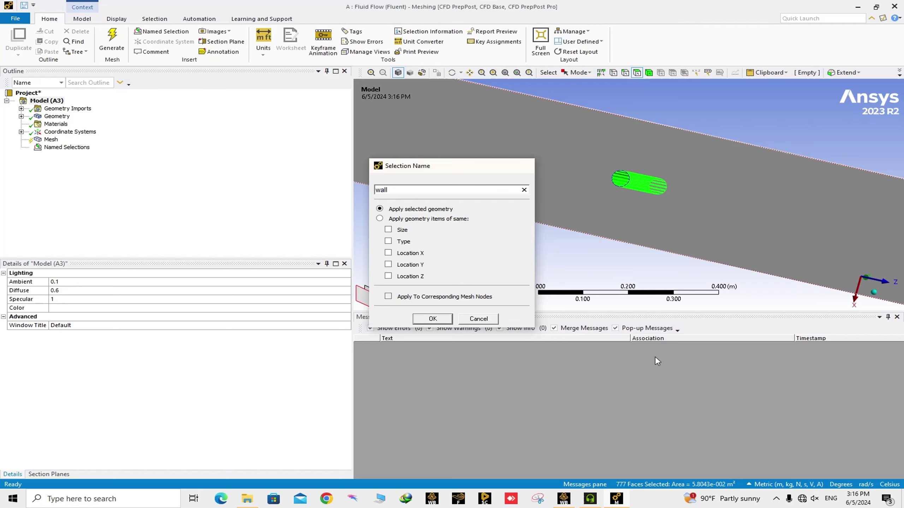
key(Return)
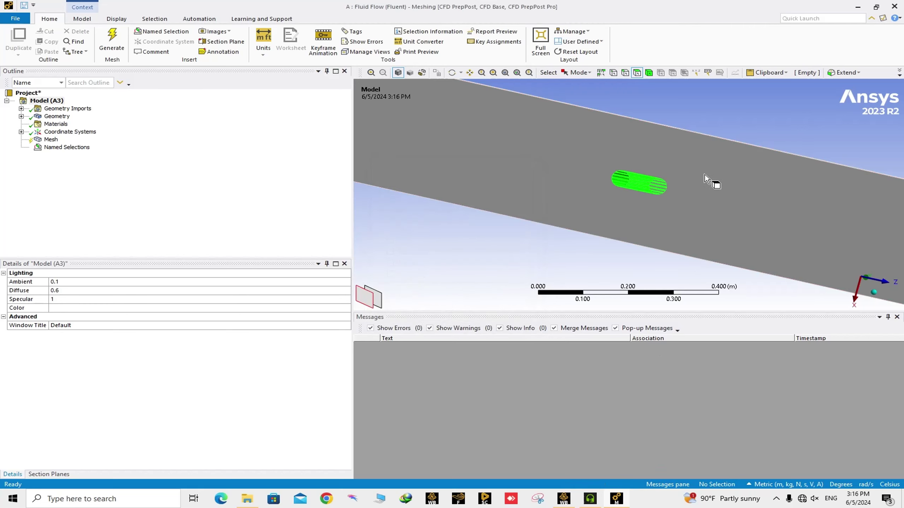
- Create a named selection "outlet" from the domain's small end face on the positive Z side
scroll(708, 178, down, 5)
middle_drag(705, 192, 653, 204)
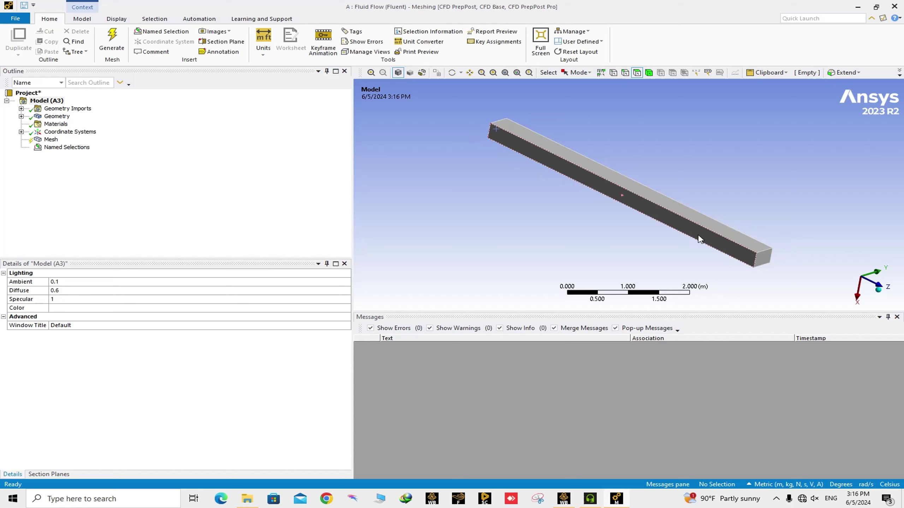
click(763, 259)
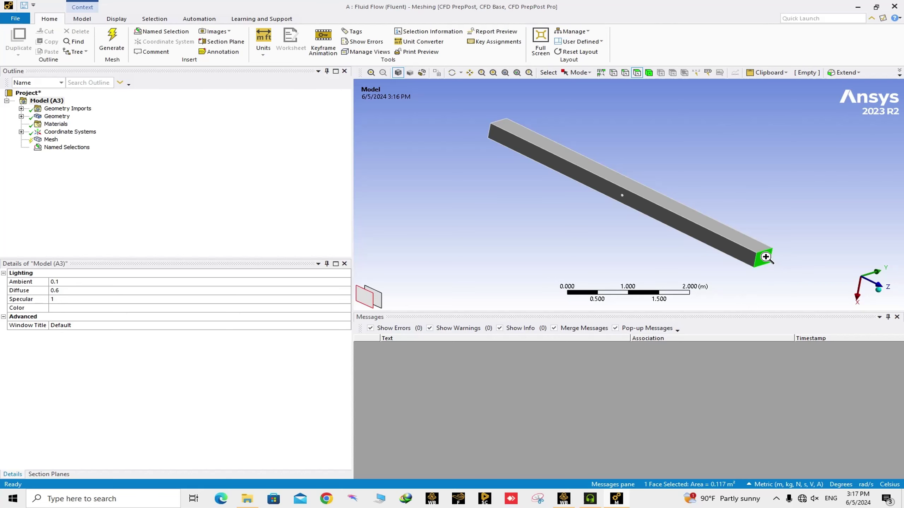
right_click(766, 261)
click(798, 445)
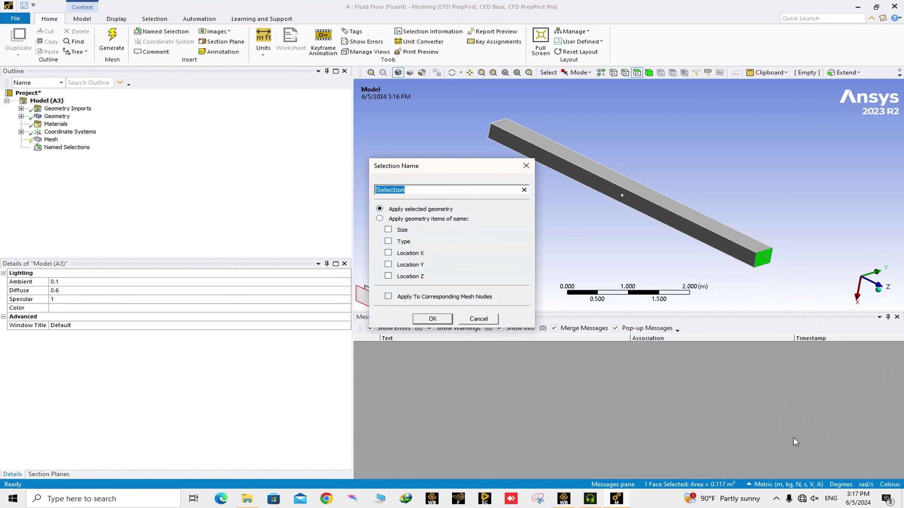
text(outlet)
key(Return)
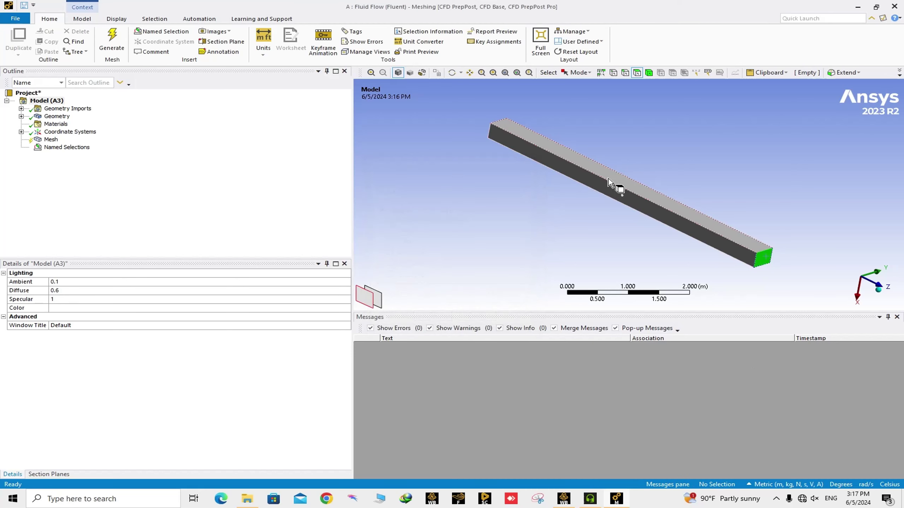
- Create a named selection "inlet" from the domain's small end face on the negative Z side
middle_drag(621, 192, 638, 214)
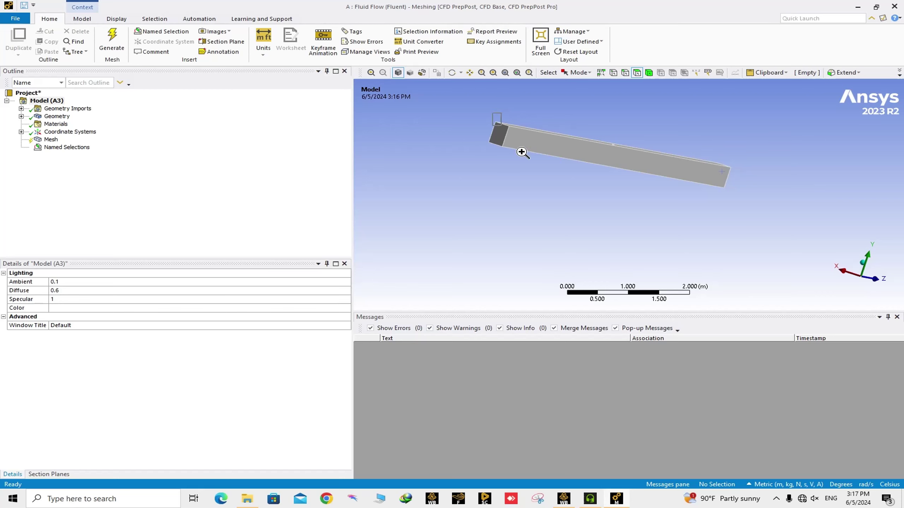
scroll(523, 153, up, 5)
click(564, 181)
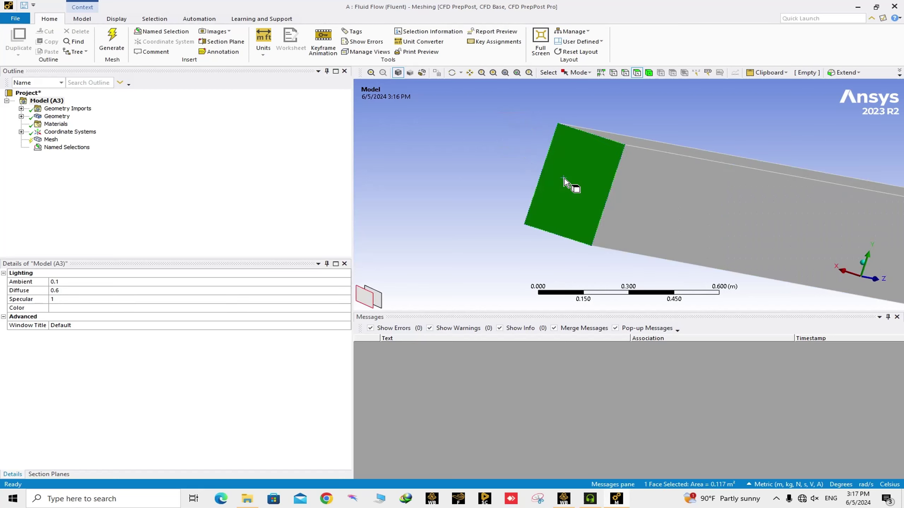
right_click(564, 180)
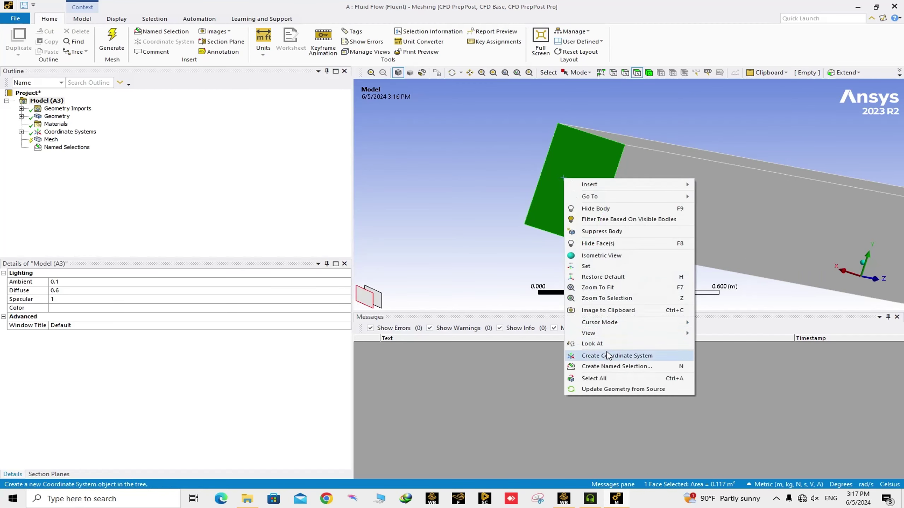
click(604, 364)
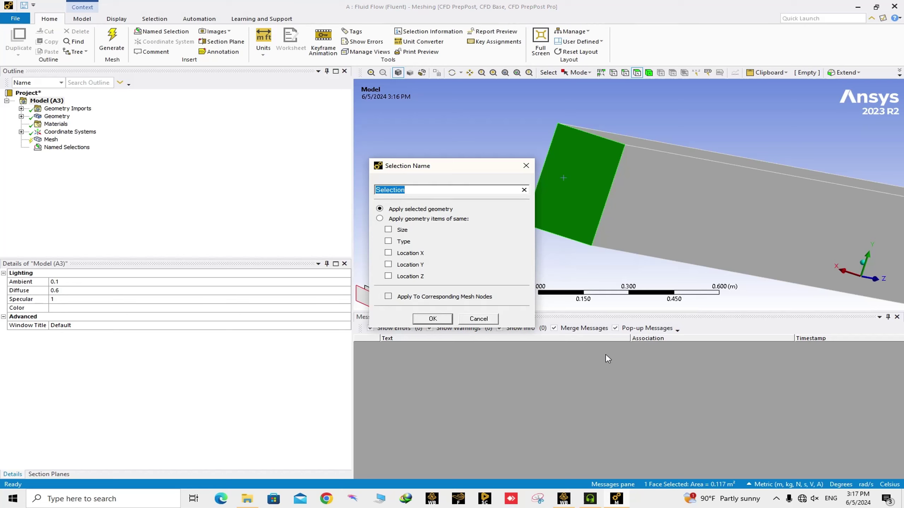
text(inlet)
key(Return)
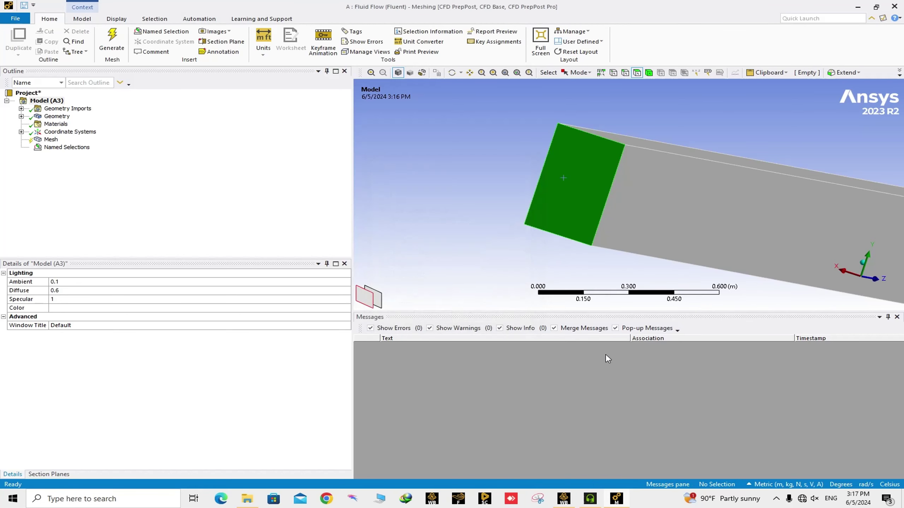
- Create a named selection "fluid" from the whole domain body and check the list of named selections
middle_drag(637, 304, 573, 174)
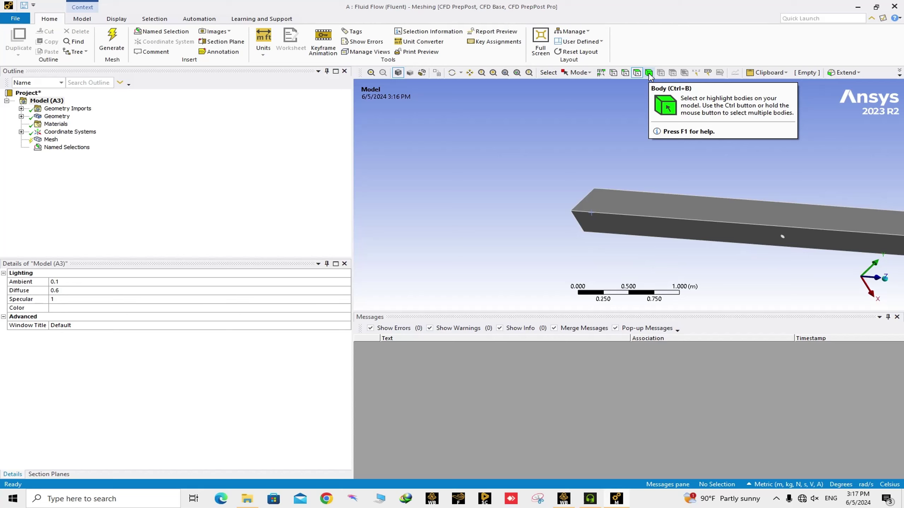
click(649, 73)
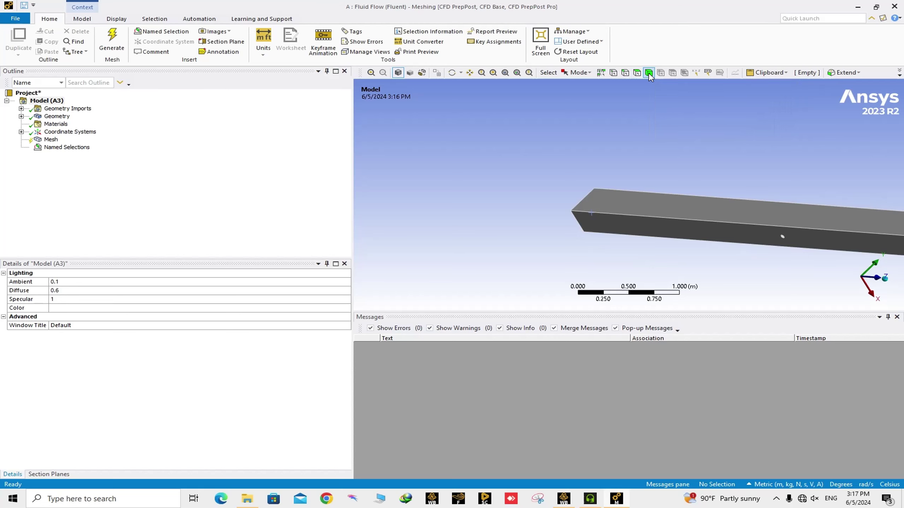
click(640, 202)
right_click(640, 198)
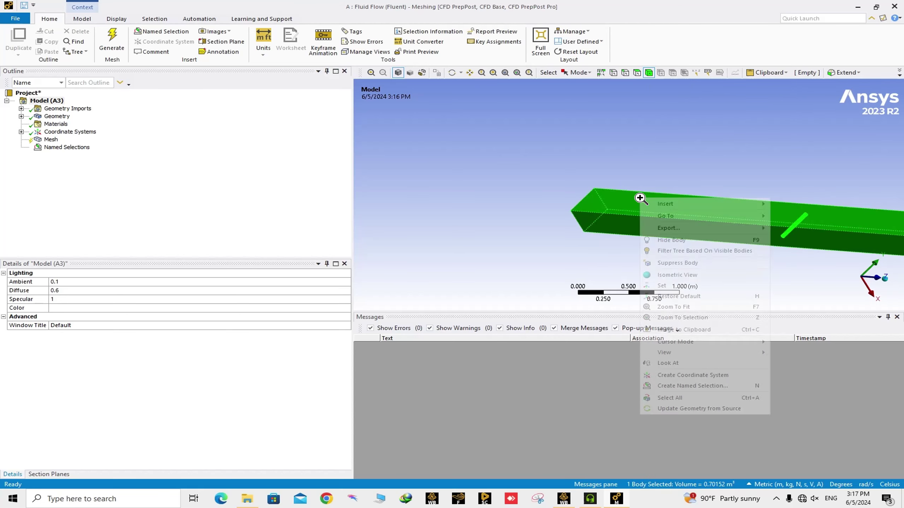
click(658, 387)
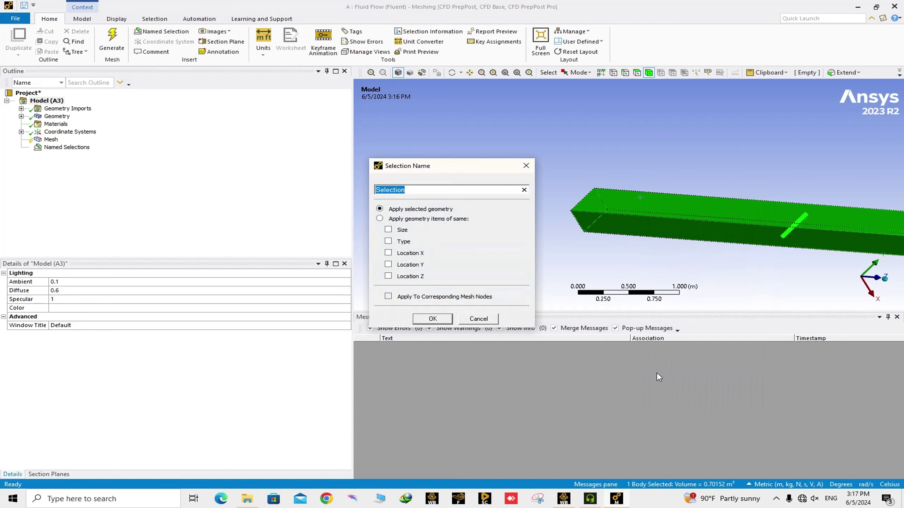
text(fluid)
click(446, 317)
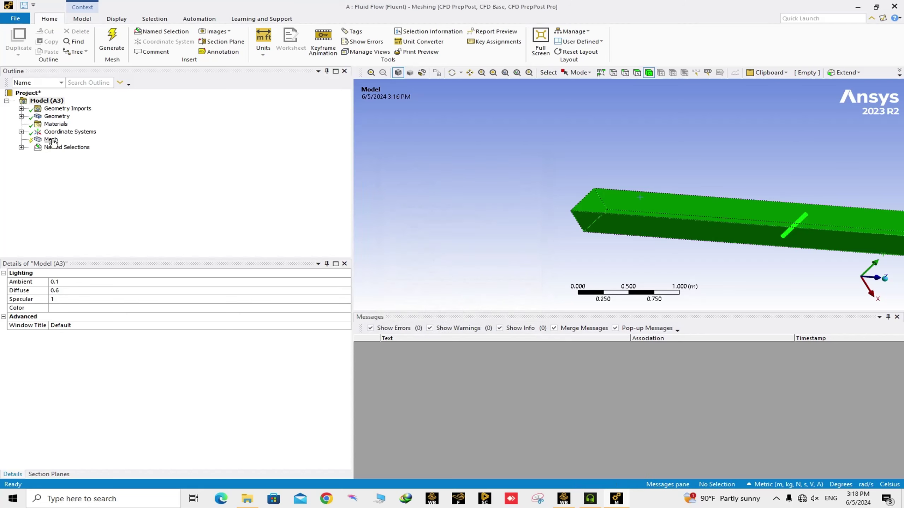
click(21, 147)
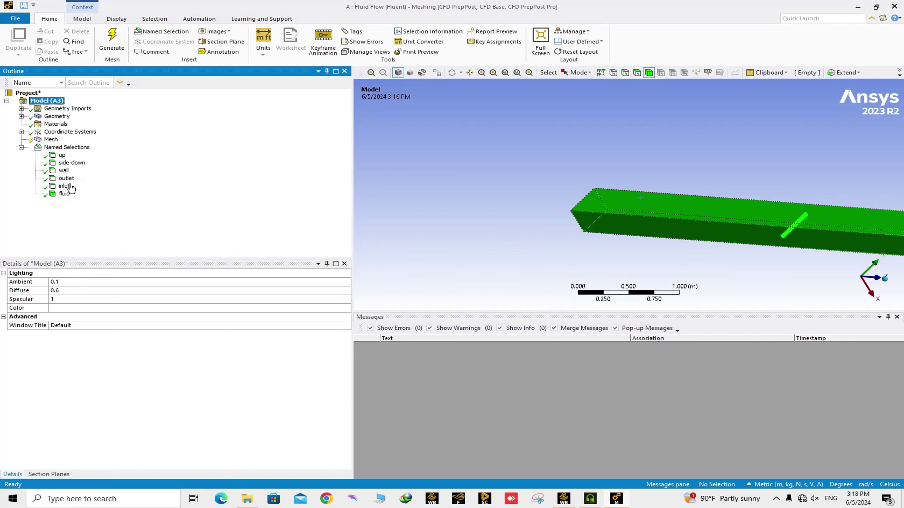
click(21, 147)
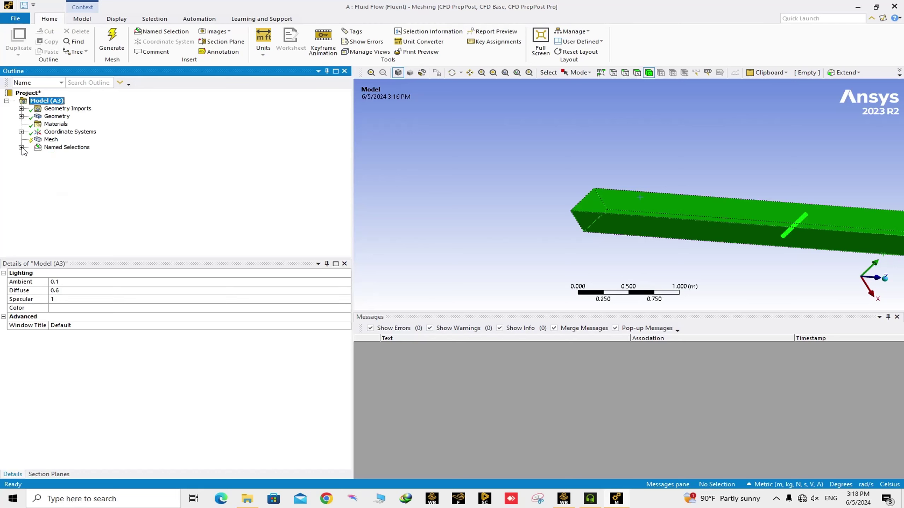
- Set the global mesh element size to 0.02 m and show the mesh sizing settings
click(50, 141)
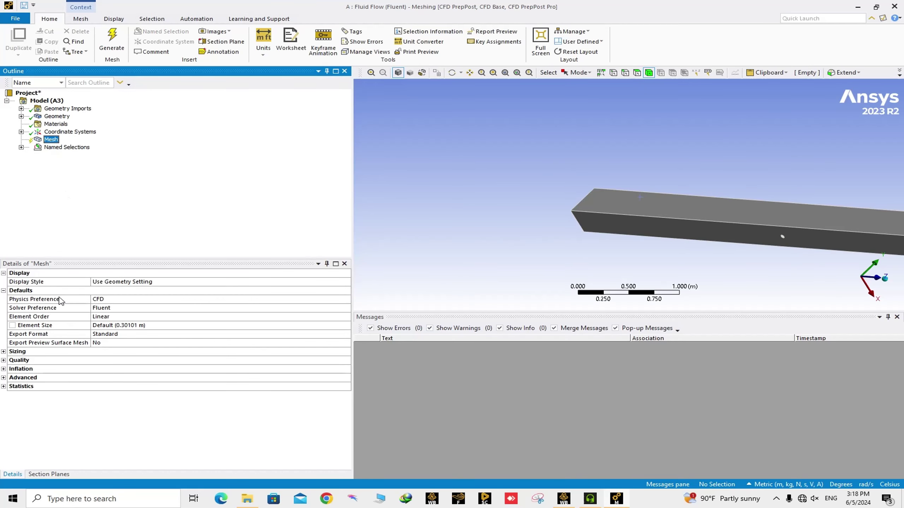
click(108, 302)
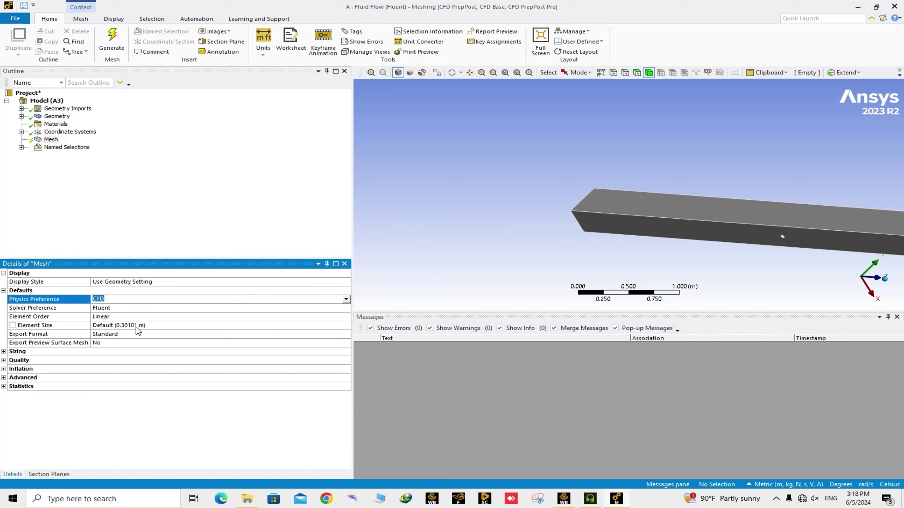
click(107, 326)
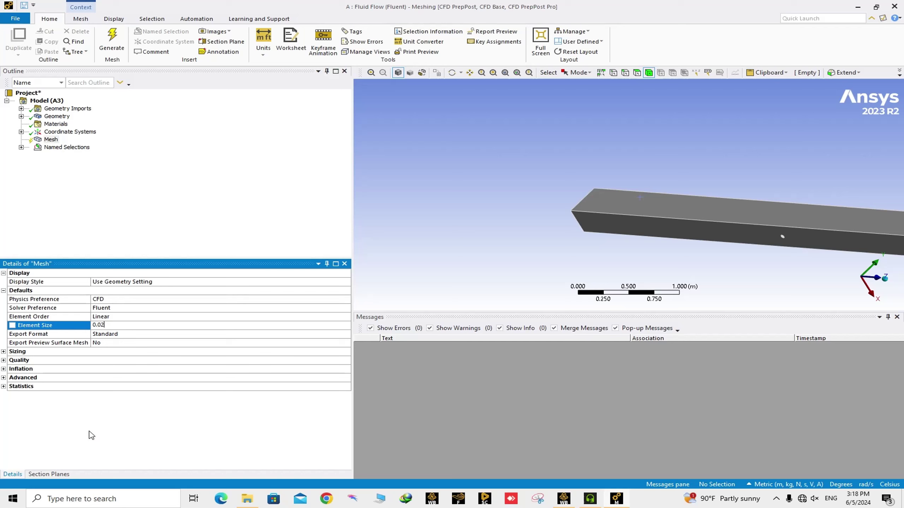
key(Return)
click(4, 352)
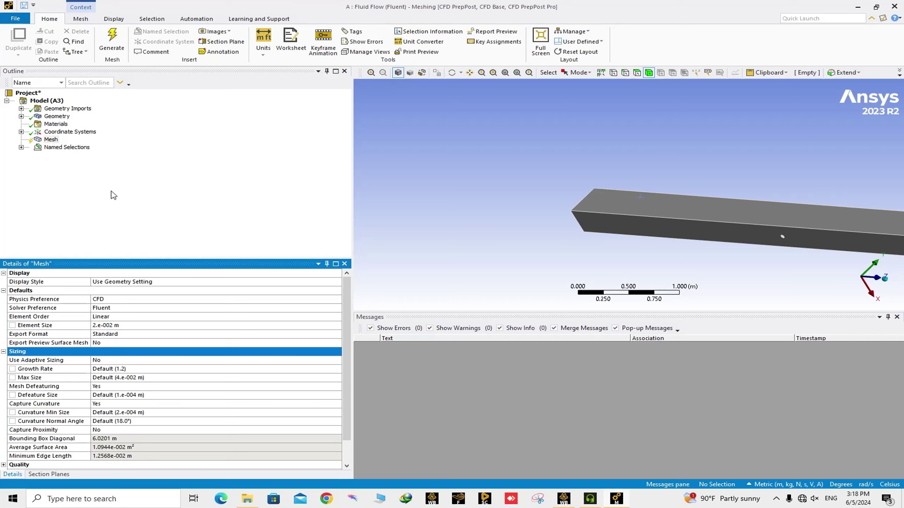
- Examine the dimpled hole and a single dimple up close before adding mesh controls
click(108, 204)
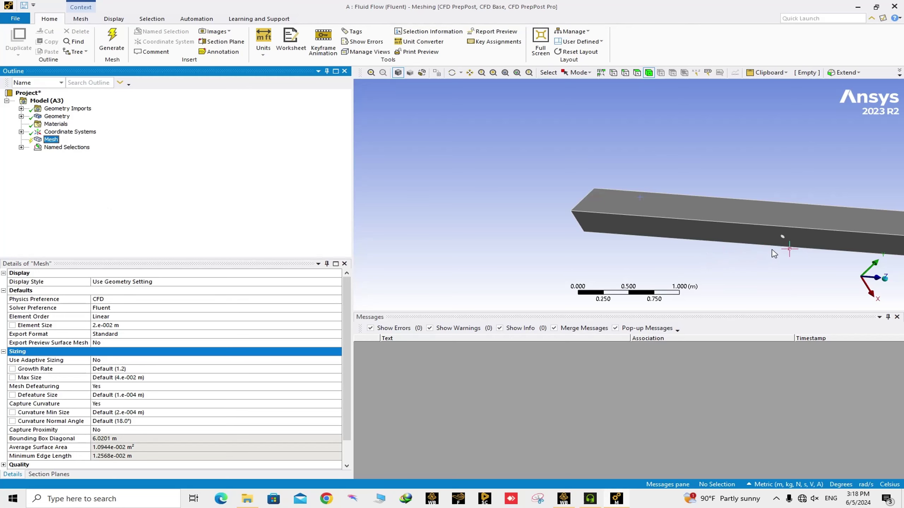
right_drag(782, 244, 752, 235)
scroll(751, 236, up, 3)
middle_drag(751, 236, 494, 167)
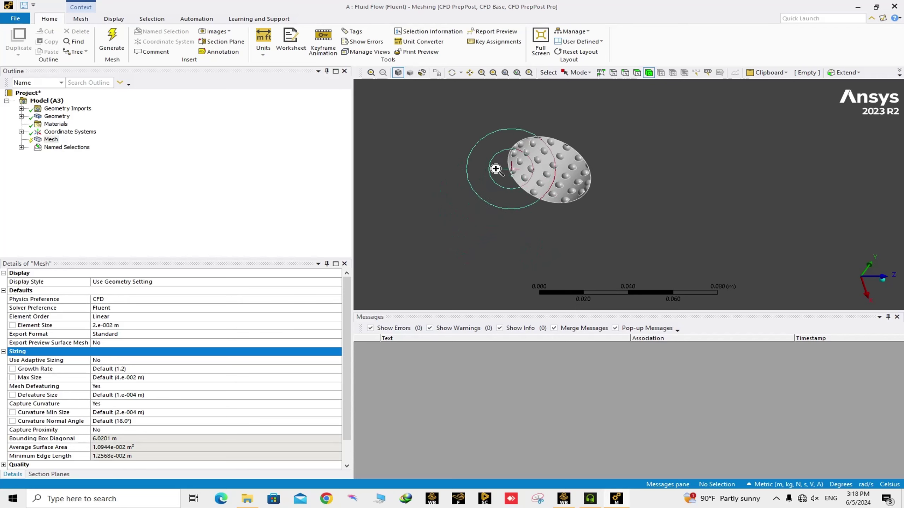
scroll(534, 188, up, 5)
middle_drag(588, 204, 570, 196)
scroll(589, 232, up, 4)
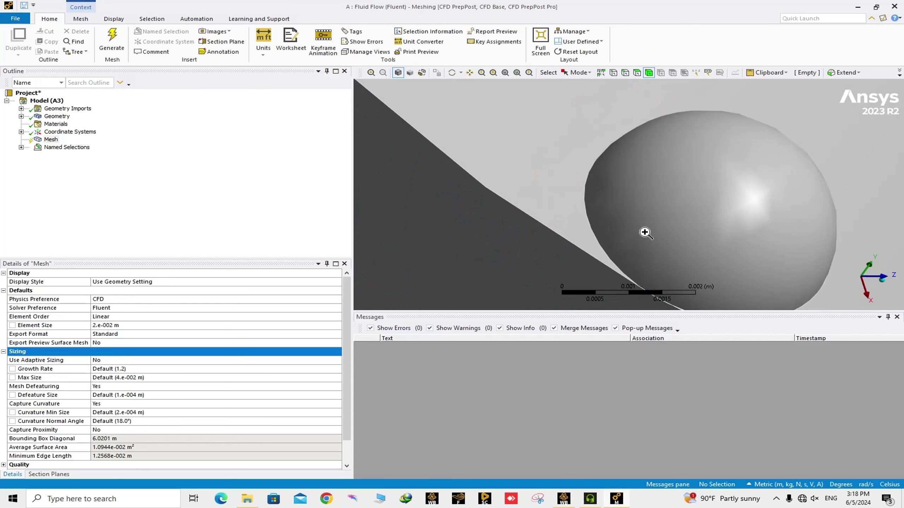
scroll(649, 239, down, 6)
scroll(648, 241, down, 5)
middle_drag(649, 243, 409, 109)
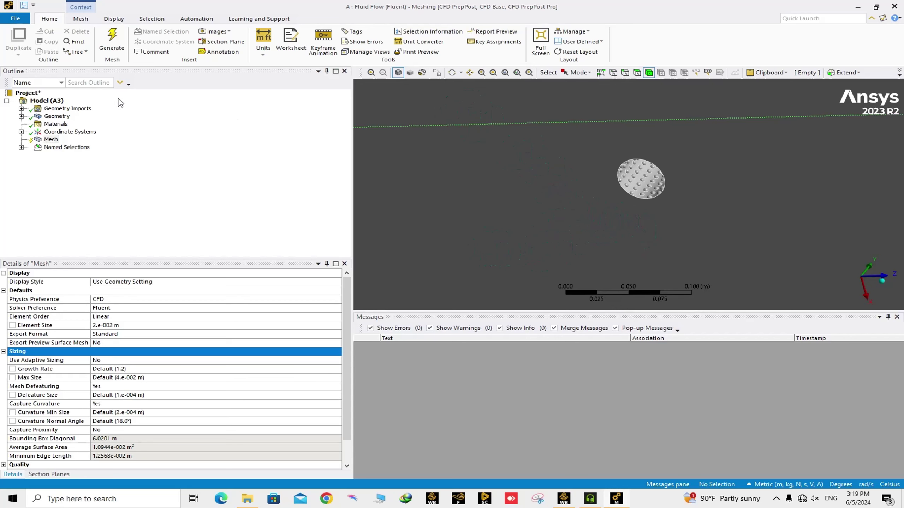
- Insert a mesh method scoped to the domain body and set it to Hex Dominant
right_click(51, 140)
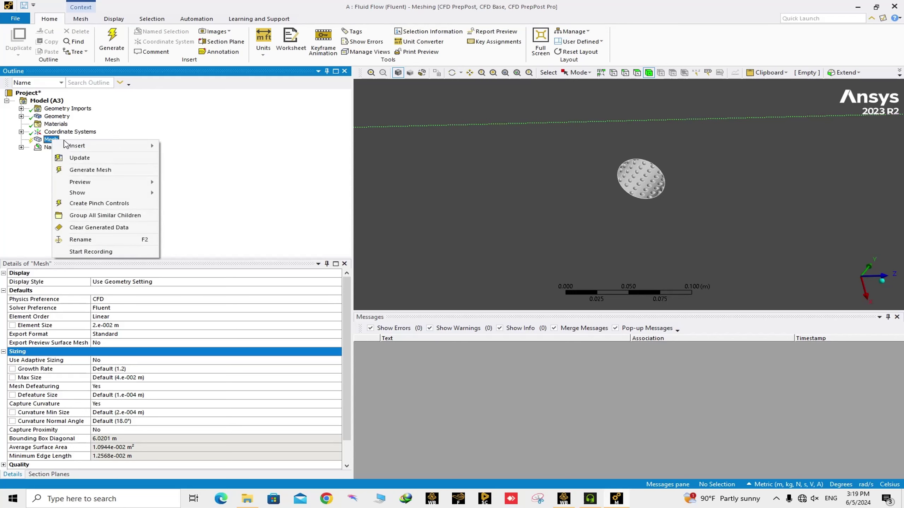
mouse_move(144, 150)
click(178, 147)
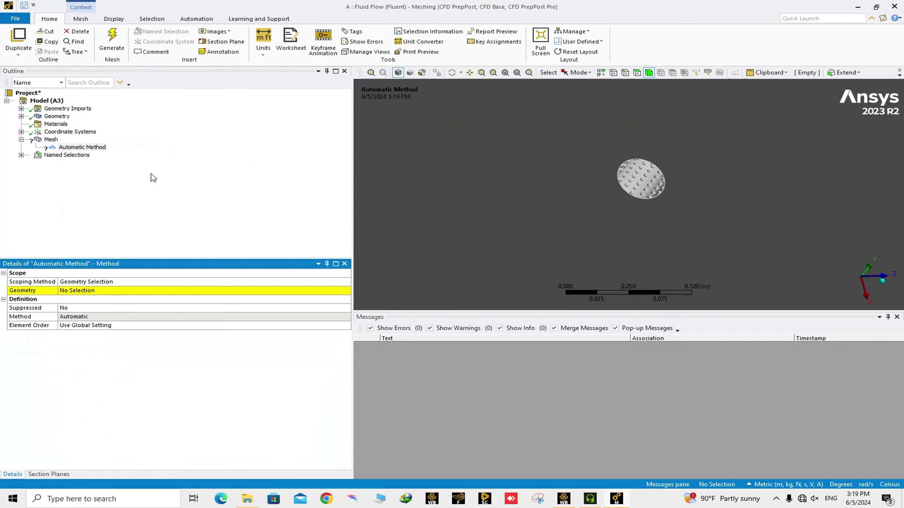
click(610, 198)
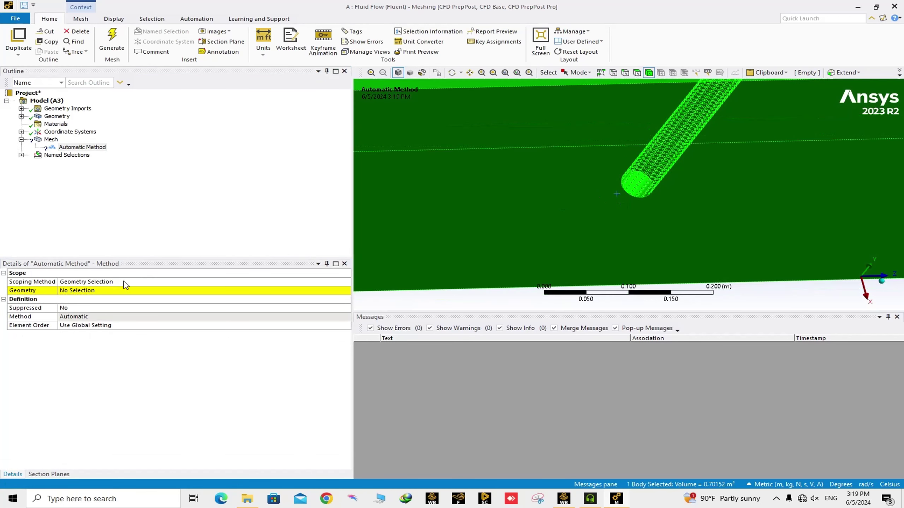
click(104, 294)
click(104, 294)
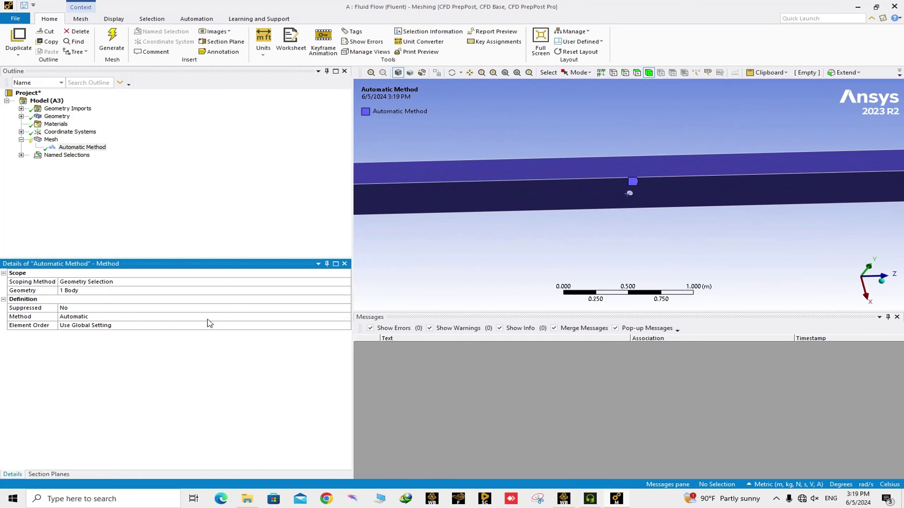
click(82, 317)
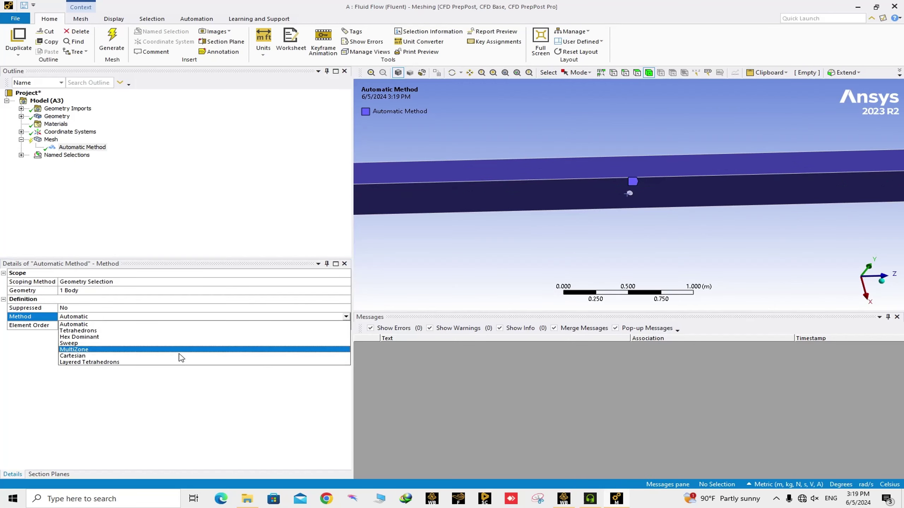
click(102, 338)
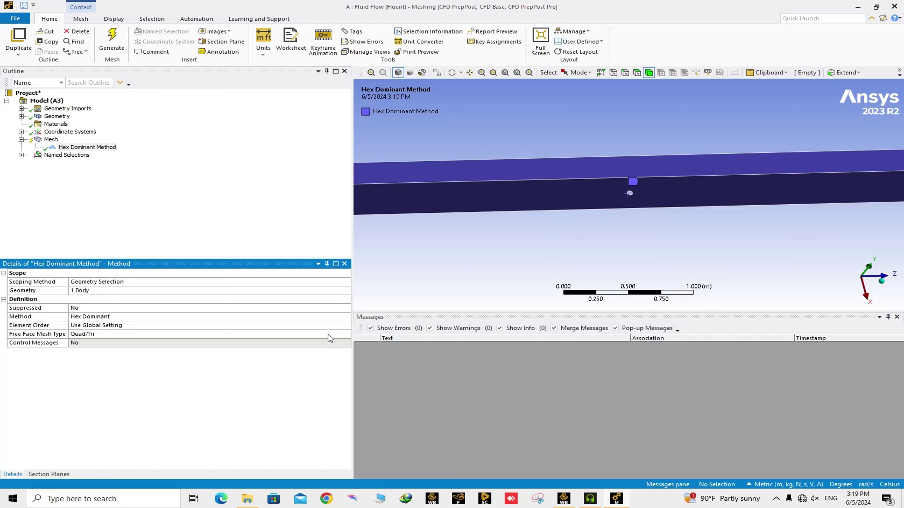
- Generate the mesh for the flow domain
click(52, 141)
right_click(52, 141)
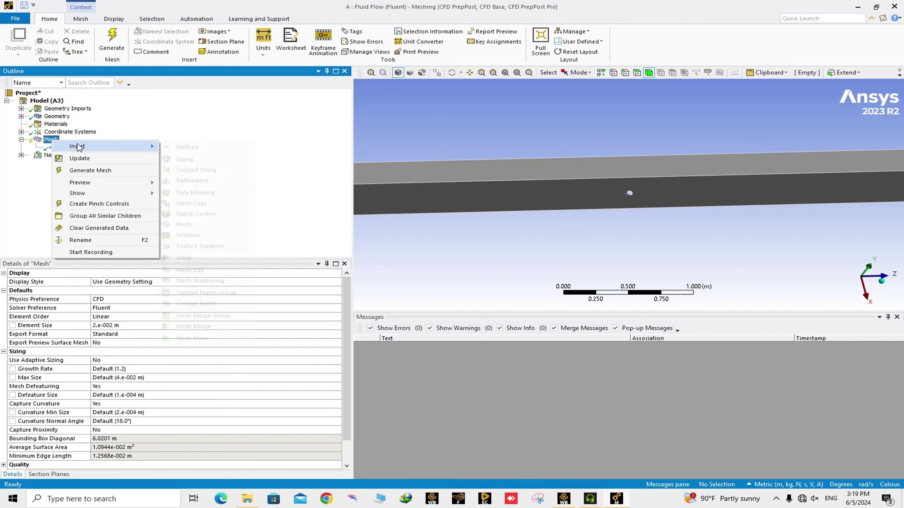
click(87, 171)
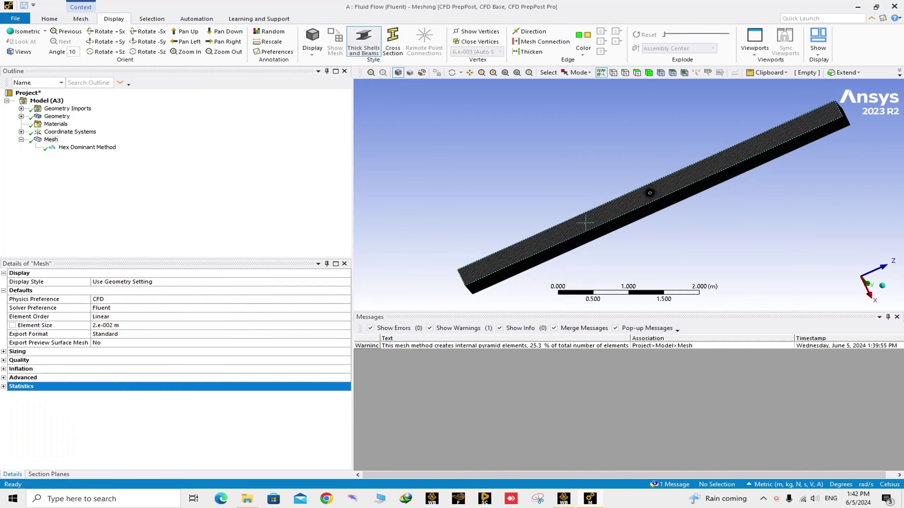
- Examine the generated mesh on the box faces, around the hole's rim and on the dimples inside it
scroll(535, 232, up, 2)
scroll(535, 231, down, 2)
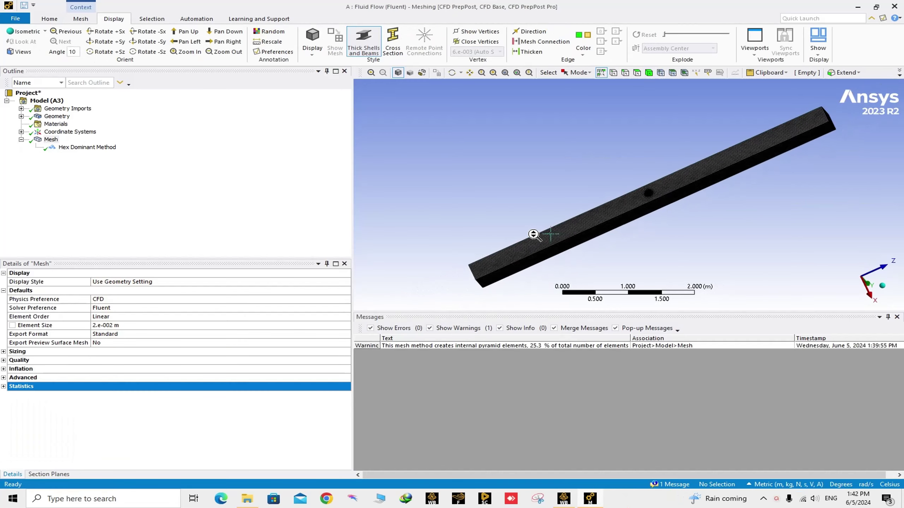
scroll(532, 246, up, 2)
scroll(532, 250, up, 3)
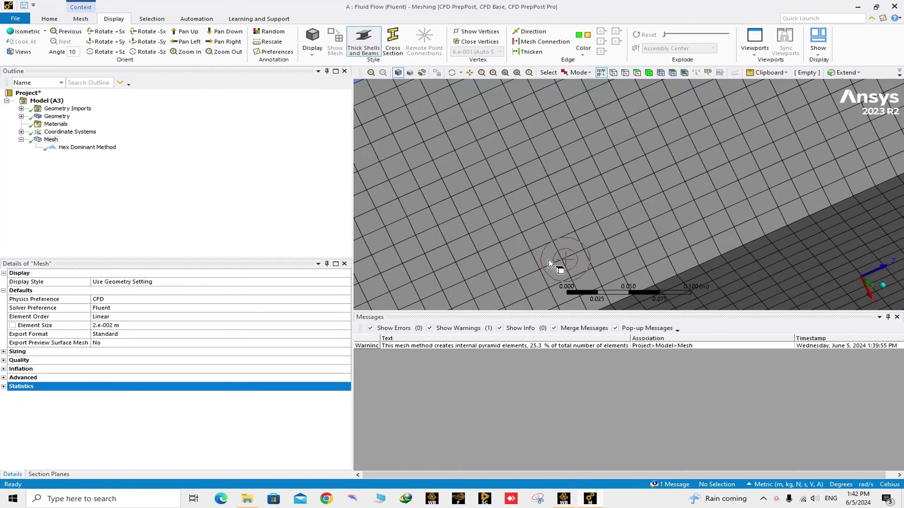
scroll(556, 264, down, 1)
scroll(549, 265, down, 3)
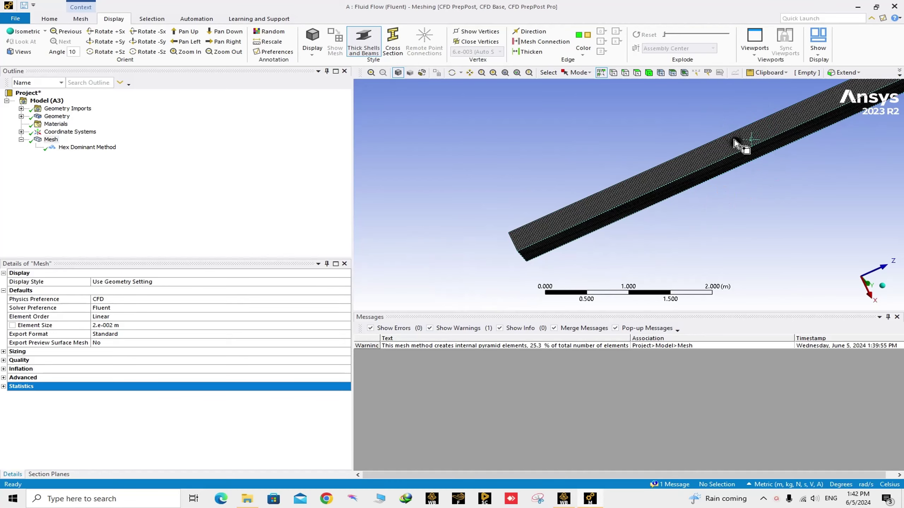
scroll(602, 208, up, 10)
scroll(572, 218, down, 2)
scroll(571, 222, up, 4)
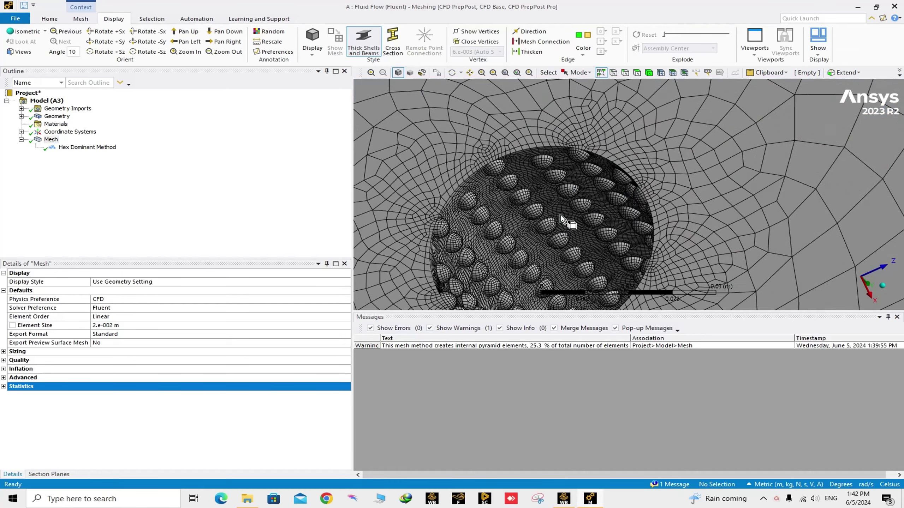
scroll(569, 223, down, 5)
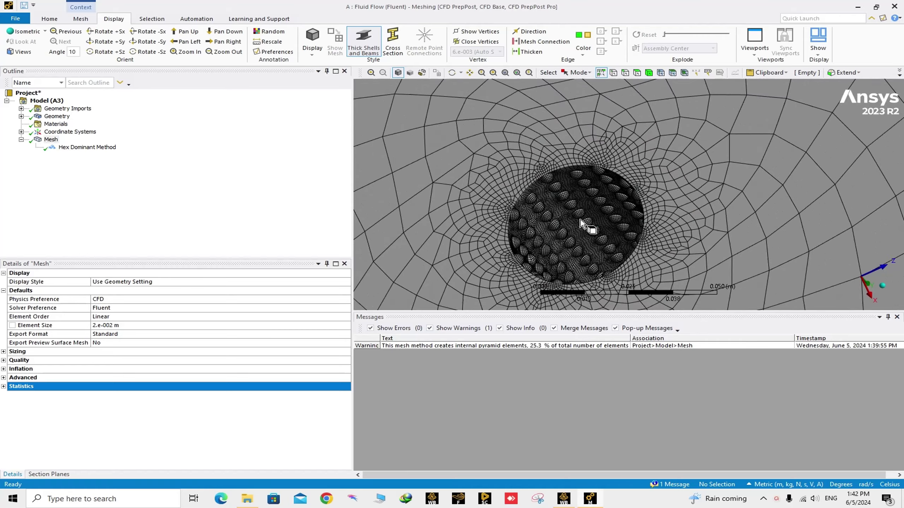
scroll(596, 176, up, 8)
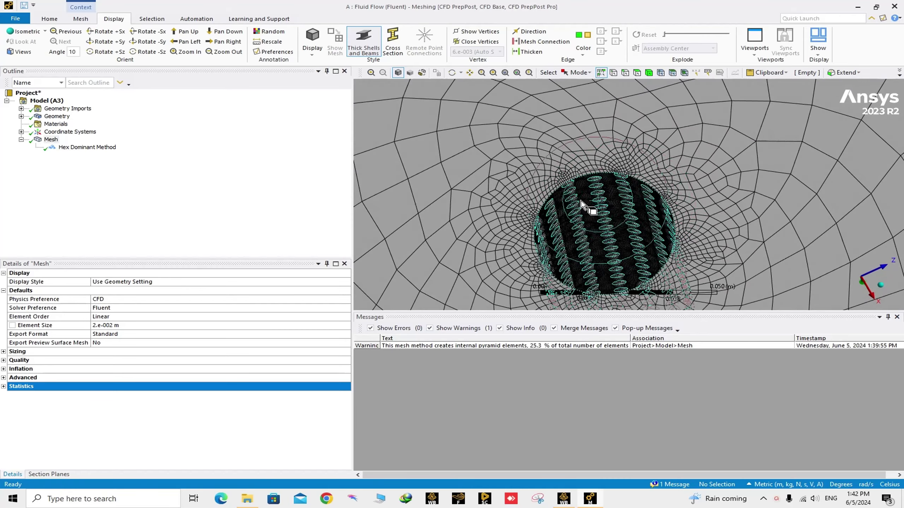
middle_drag(599, 232, 566, 212)
scroll(565, 212, down, 5)
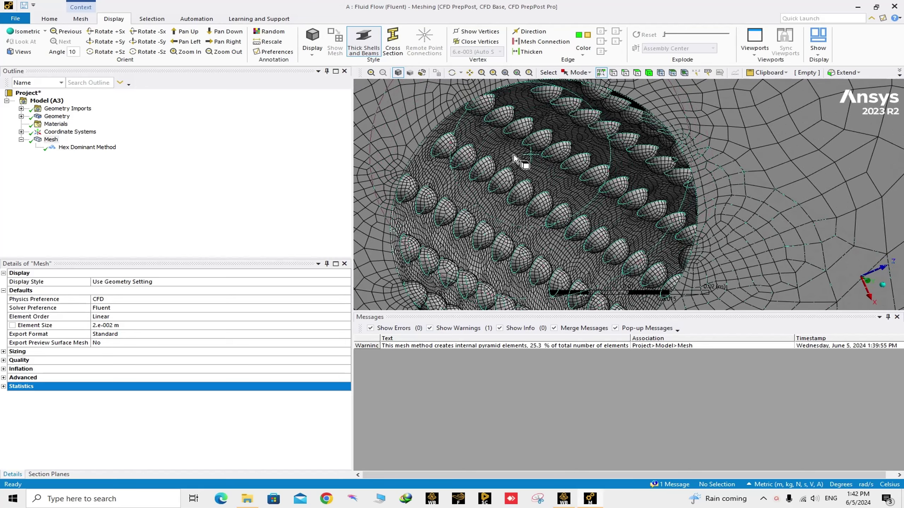
scroll(509, 160, up, 8)
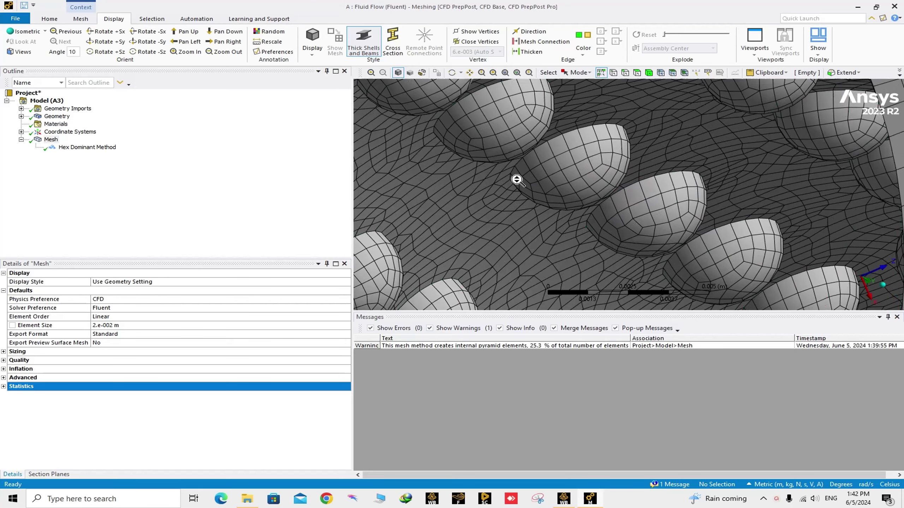
scroll(525, 185, down, 2)
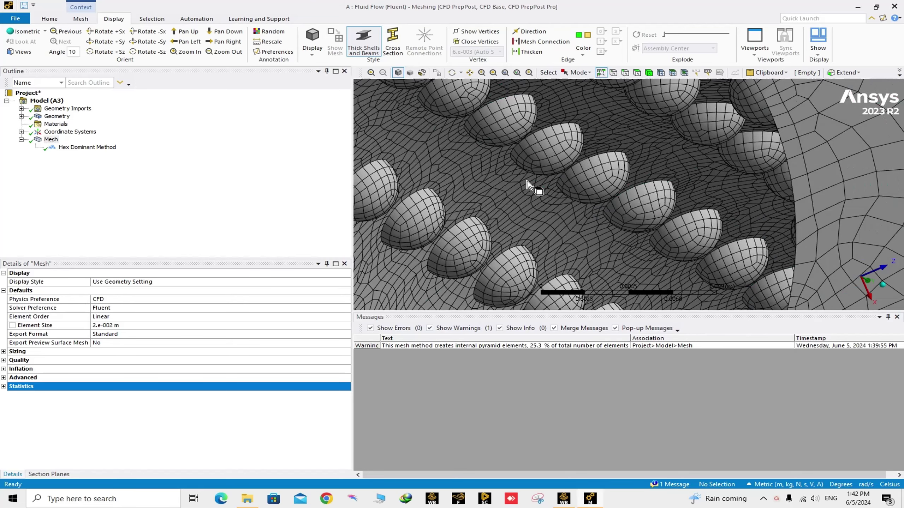
- Fit the model to the view and examine the mesh along the whole domain from different sides
click(504, 73)
middle_drag(737, 211, 690, 113)
middle_drag(656, 201, 645, 246)
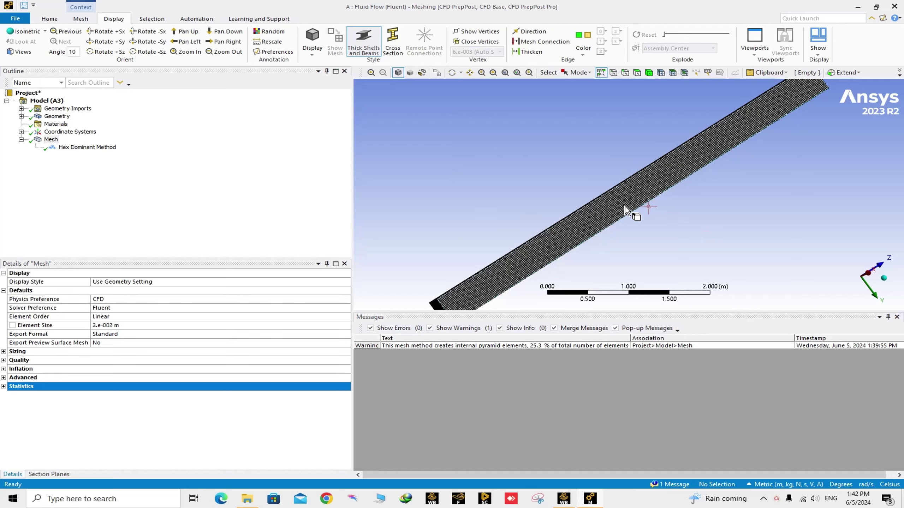
scroll(621, 207, down, 3)
scroll(618, 205, up, 3)
middle_drag(618, 205, 690, 255)
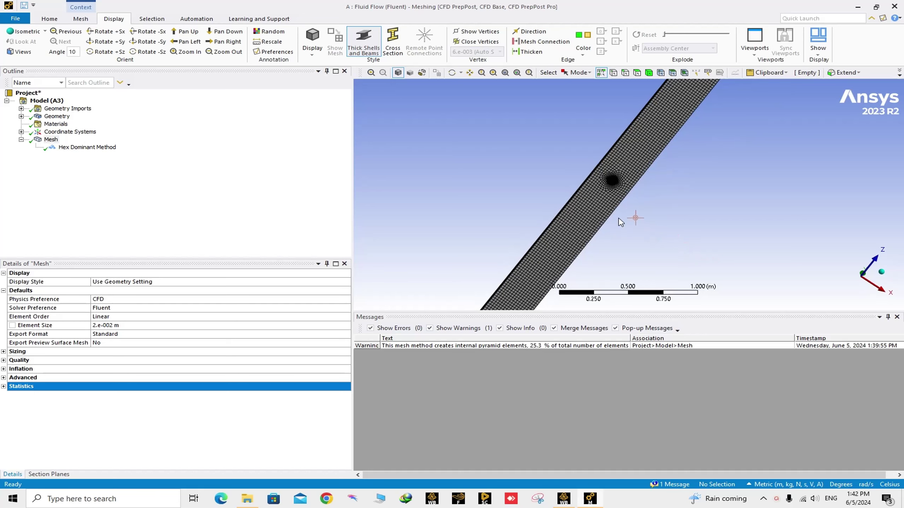
scroll(669, 185, down, 3)
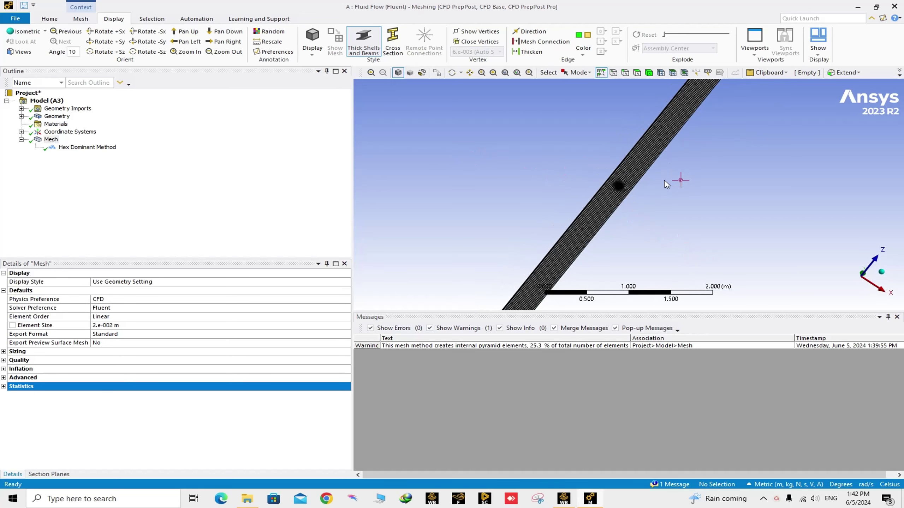